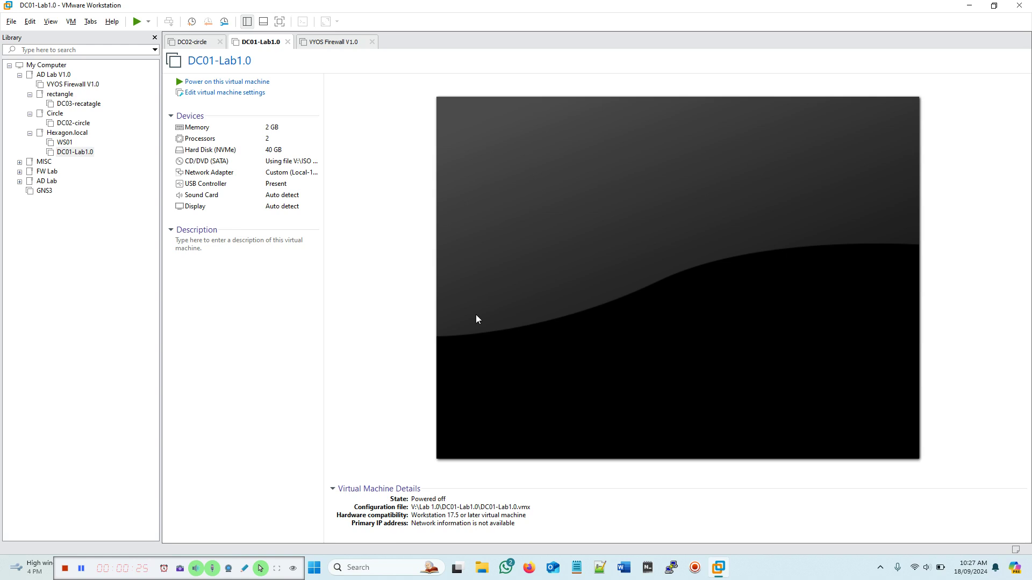
Step: Open the AD Lab V1.0 library folder to list its rectangle, Circle and Hexagon.local subfolders
{"action": "left_click", "coordinate": [53, 75]}
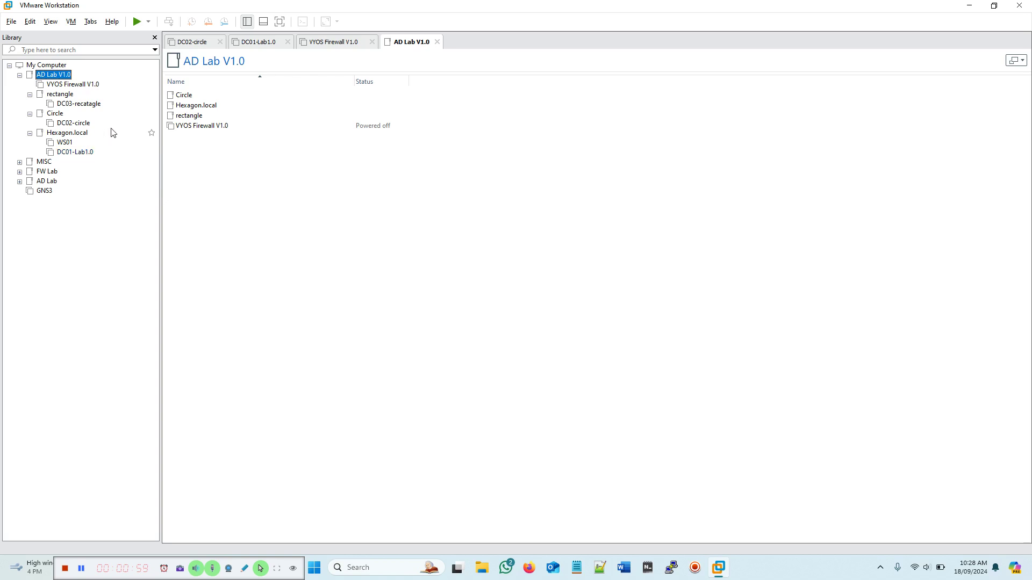
Step: Select DC02-circle under Circle to show its powered-off summary with 2 GB memory and 40 GB disk
{"action": "left_click", "coordinate": [65, 125]}
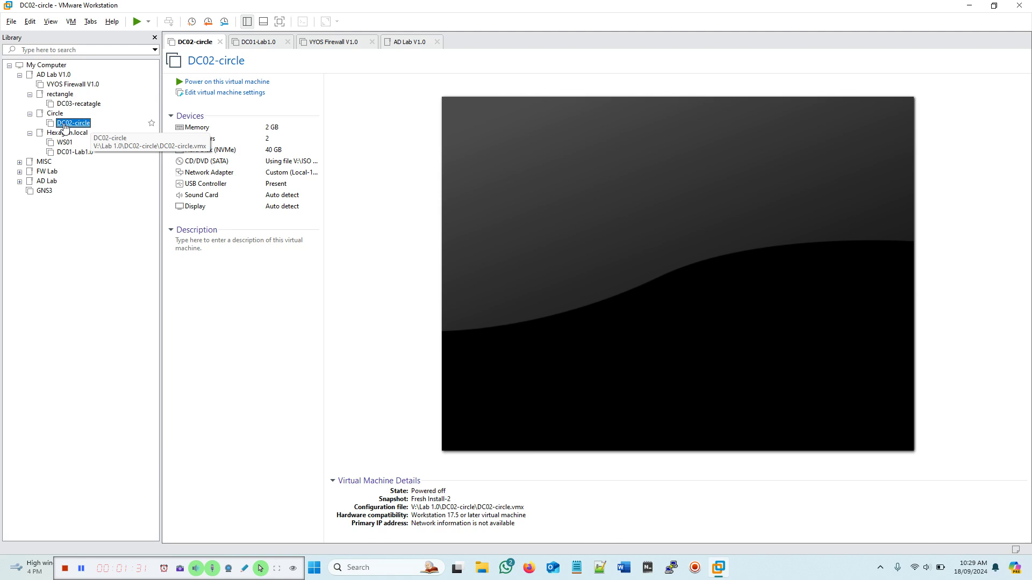
Step: Power on VYOS Firewall V1.0, DC01-Lab1.0 and DC02-circle in turn
{"action": "left_click", "coordinate": [74, 85]}
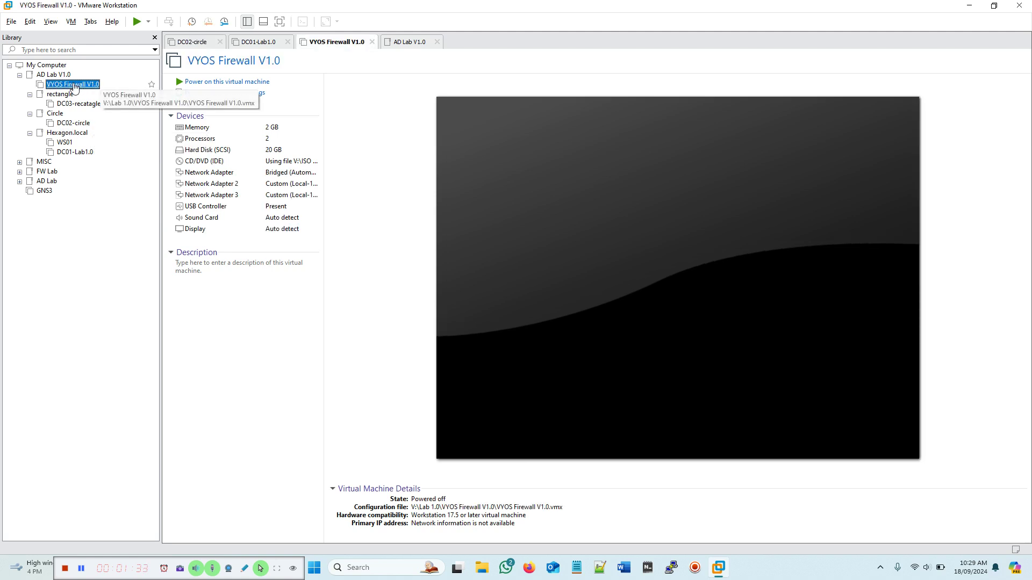
{"action": "left_click", "coordinate": [237, 82]}
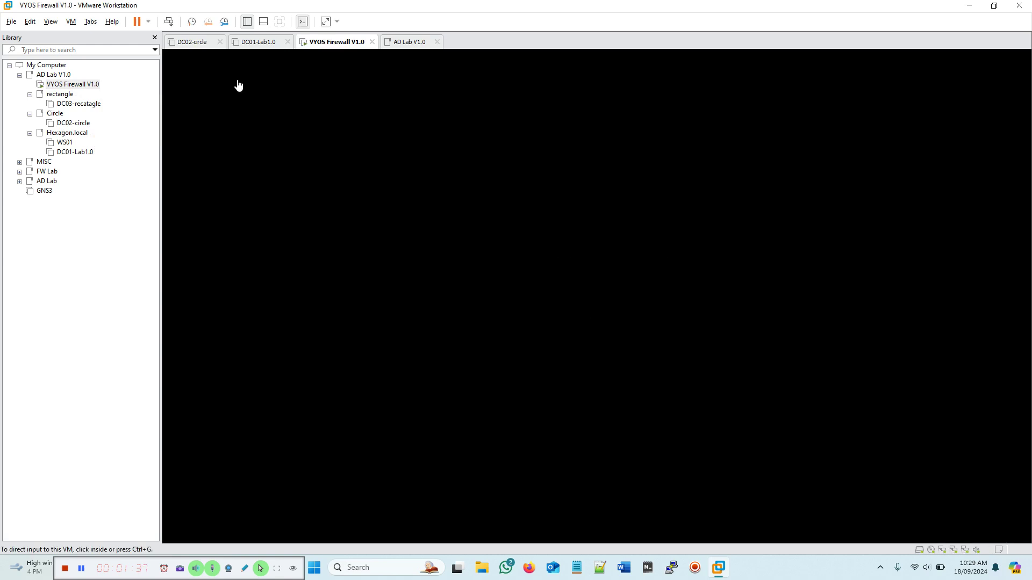
{"action": "left_click", "coordinate": [84, 155]}
{"action": "left_click", "coordinate": [214, 83]}
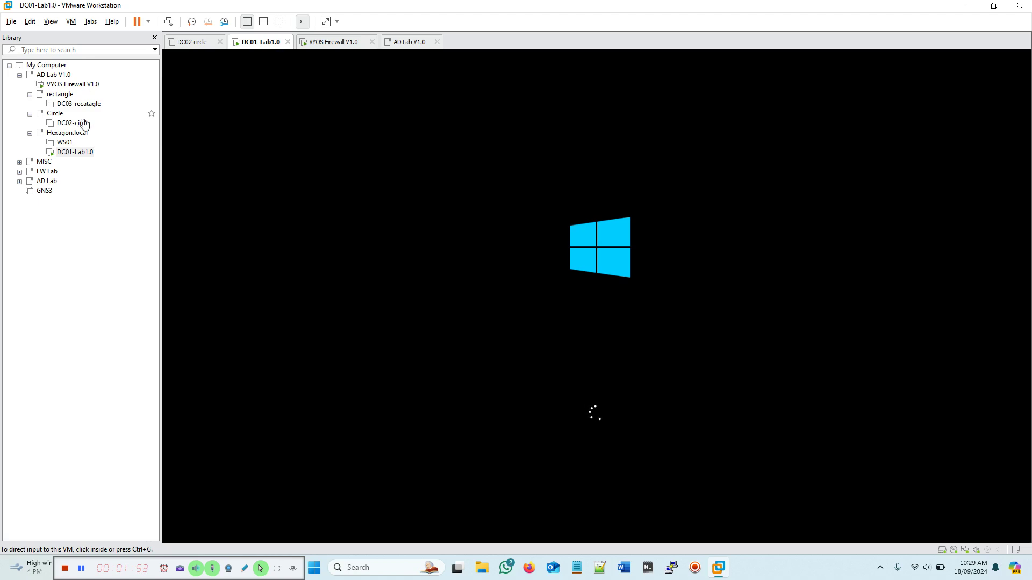
{"action": "left_click", "coordinate": [67, 124]}
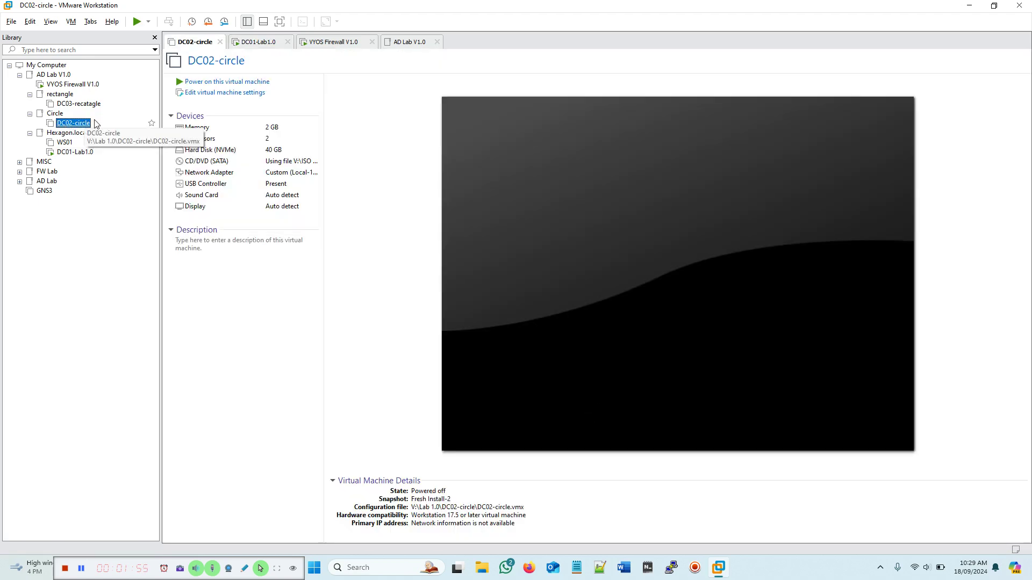
{"action": "left_click", "coordinate": [215, 83]}
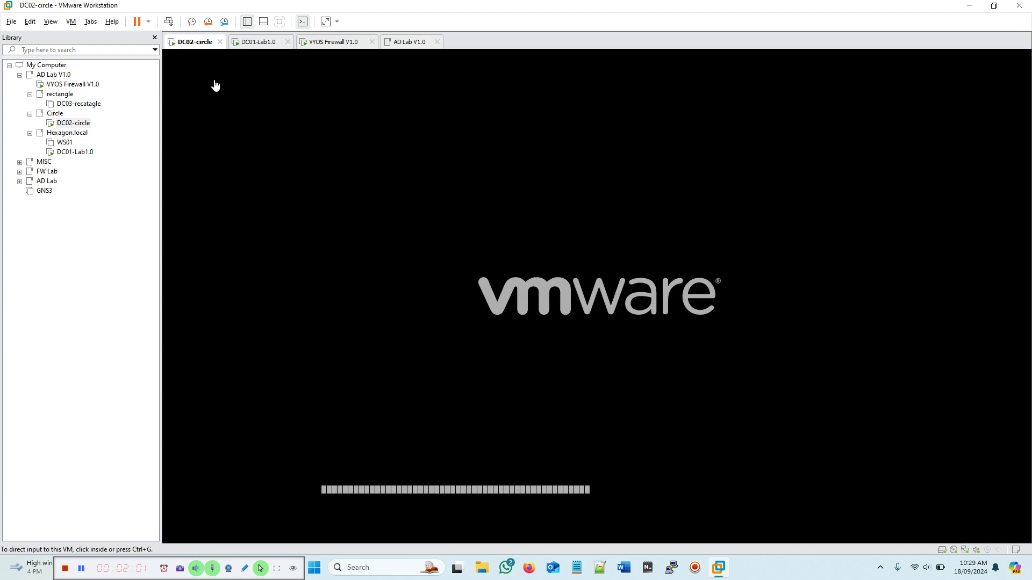
Step: Check the firewall and DC01-Lab1.0 boot progress, then return to the DC02-circle console
{"action": "left_click", "coordinate": [338, 43]}
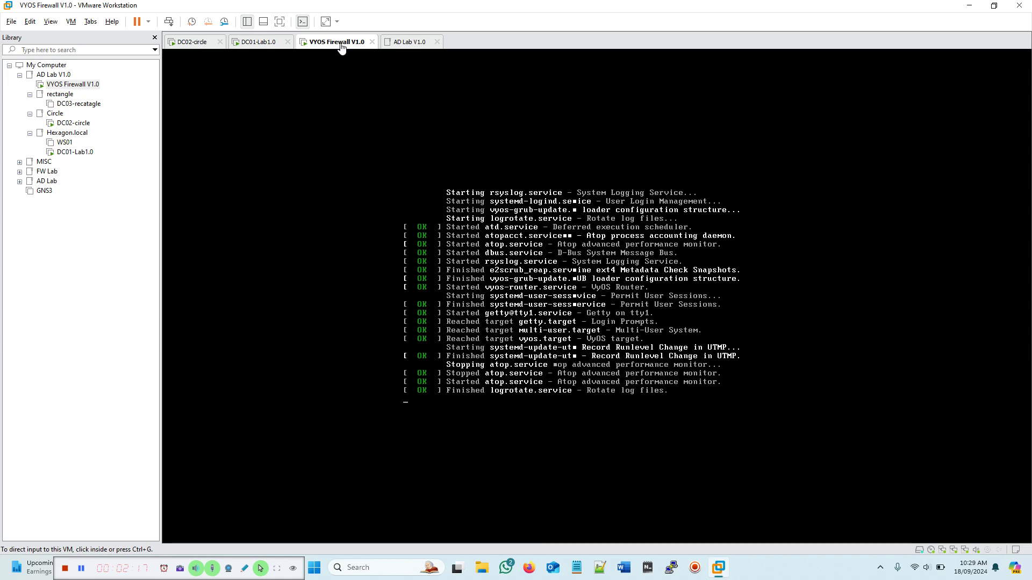
{"action": "left_click", "coordinate": [260, 44]}
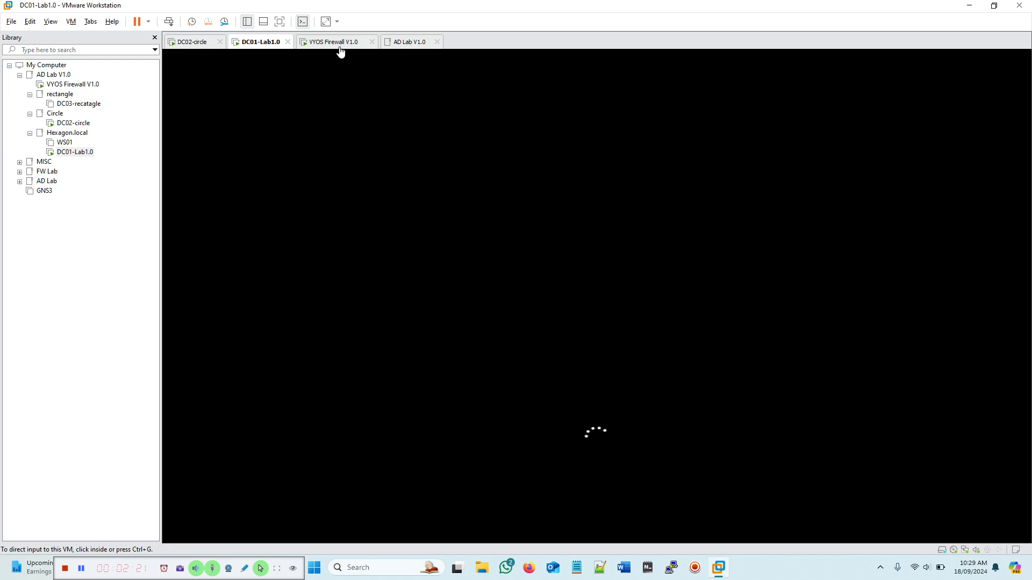
{"action": "left_click", "coordinate": [193, 47]}
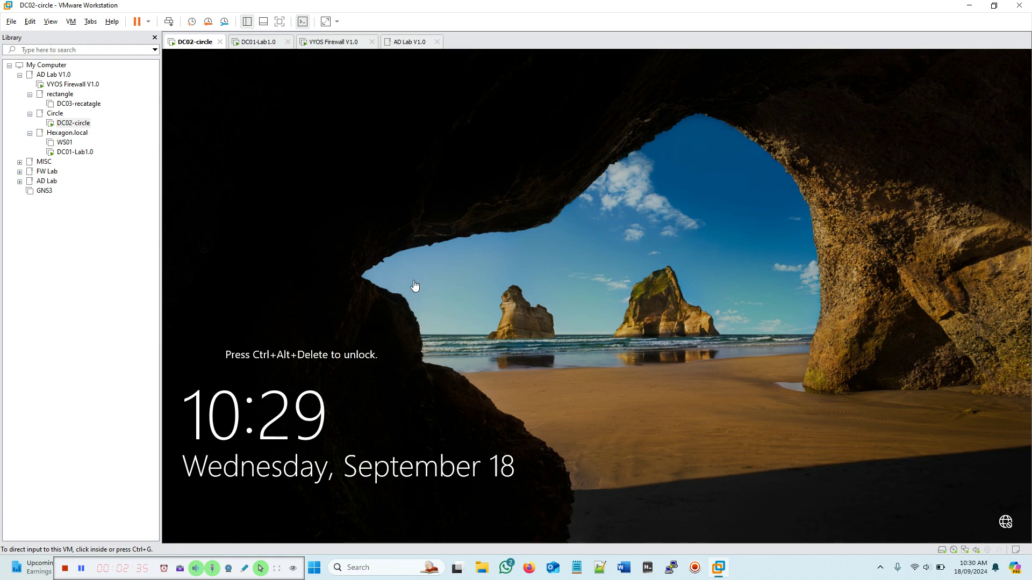
Step: Sign in to DC02-circle as Administrator with the account password
{"action": "left_click", "coordinate": [165, 24]}
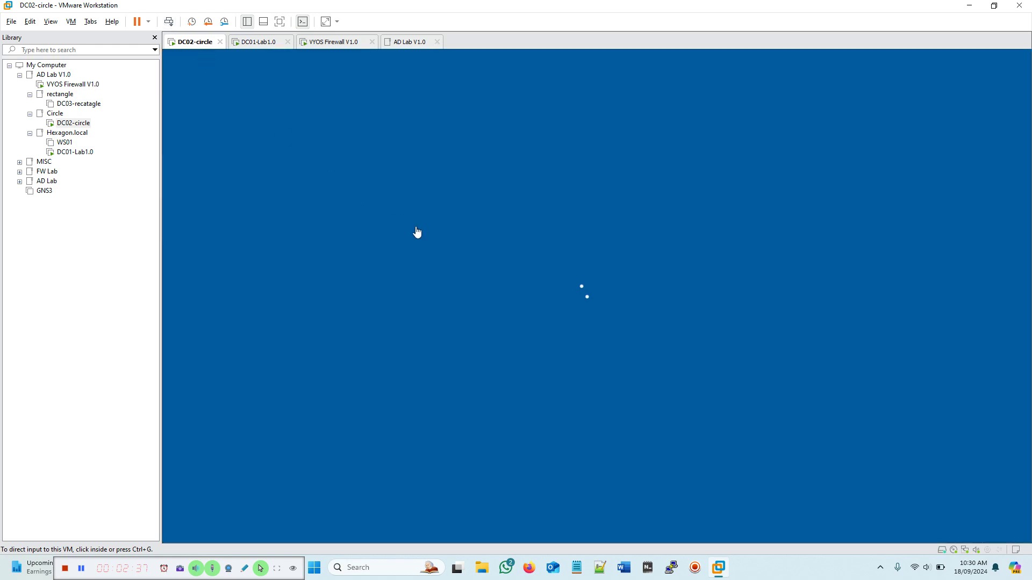
{"action": "left_click", "coordinate": [548, 340]}
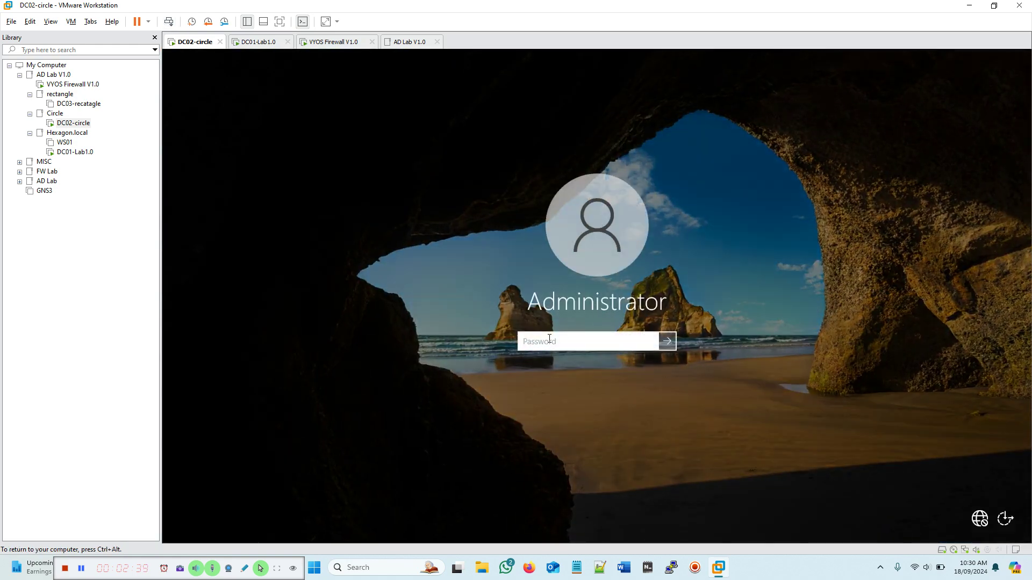
{"action": "type", "text": "P@ssw0rd1234"}
{"action": "key", "text": "Return"}
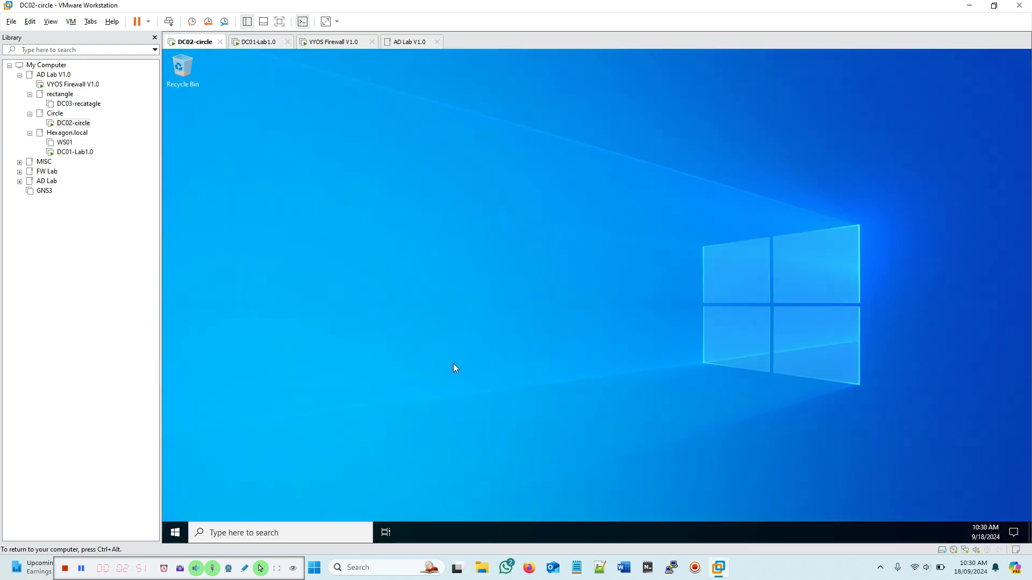
{"action": "left_click", "coordinate": [175, 533]}
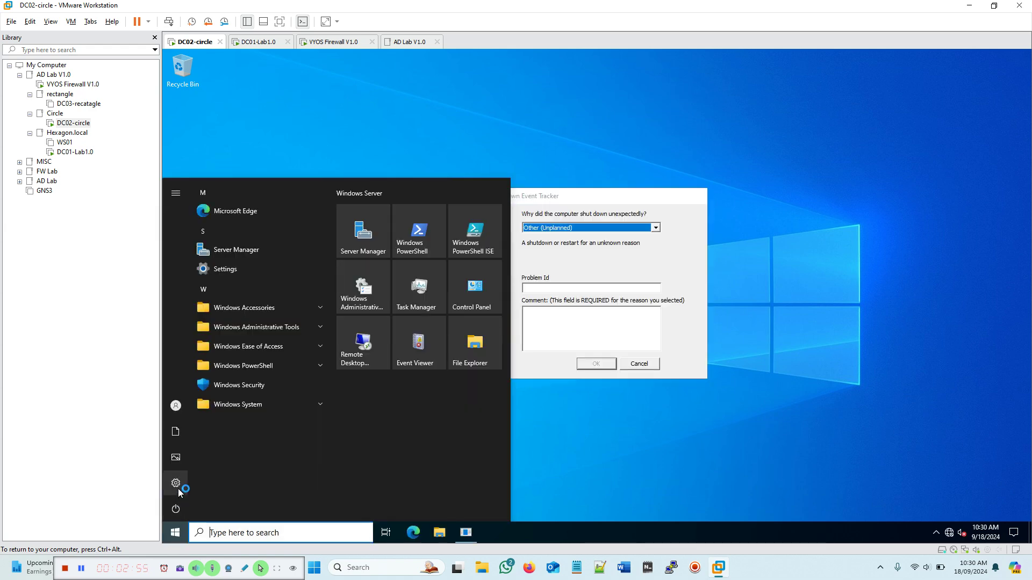
Step: Dismiss the Shutdown Event Tracker and pause Windows updates for two weeks
{"action": "left_click", "coordinate": [175, 483]}
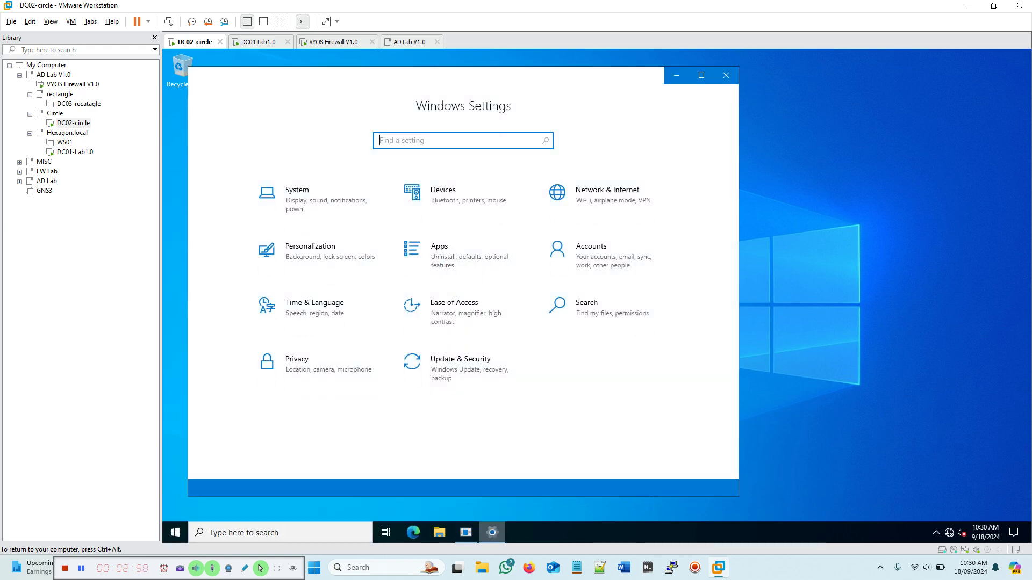
{"action": "left_click", "coordinate": [491, 532]}
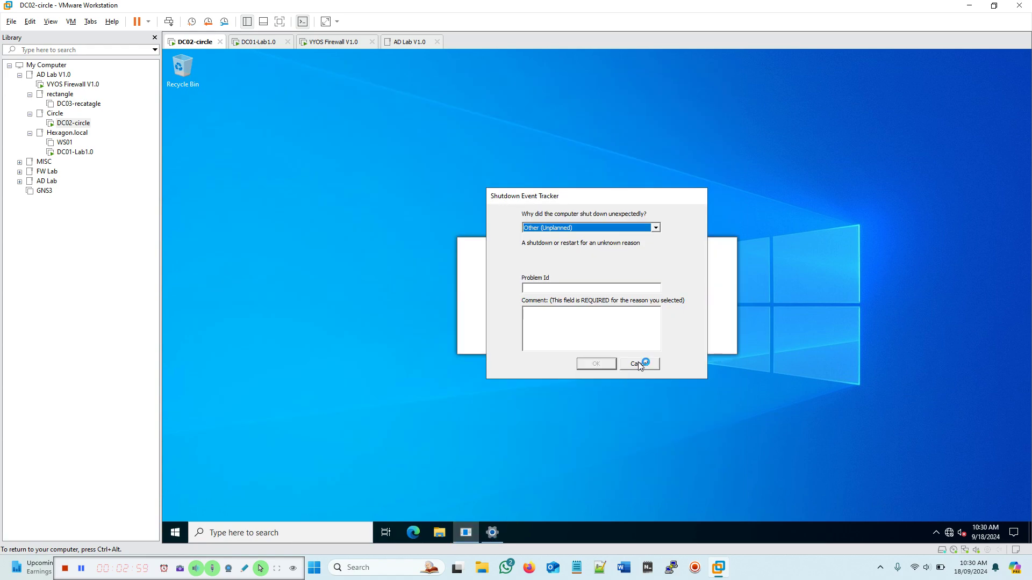
{"action": "left_click", "coordinate": [639, 364]}
{"action": "left_click", "coordinate": [465, 532]}
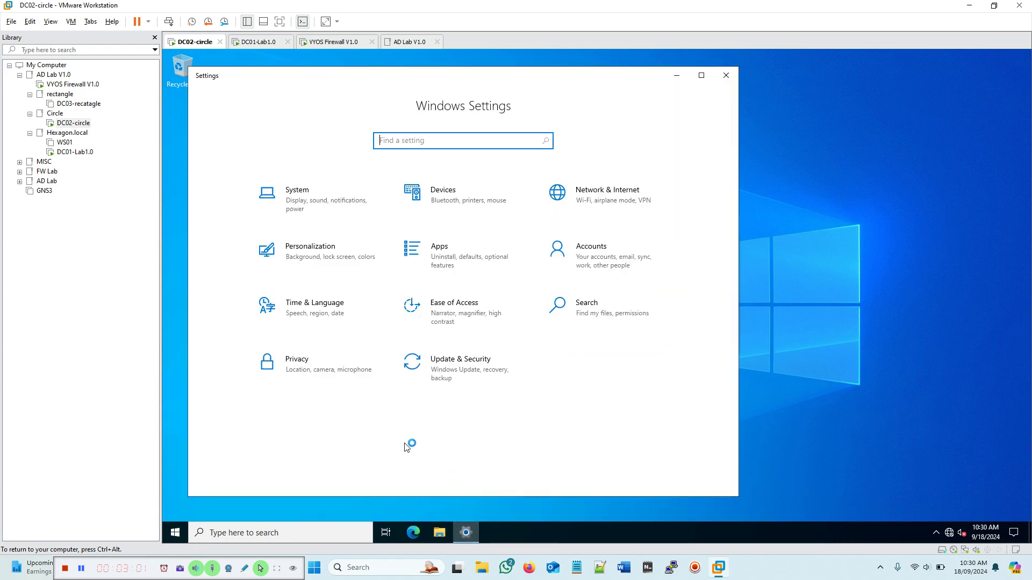
{"action": "left_click", "coordinate": [443, 366]}
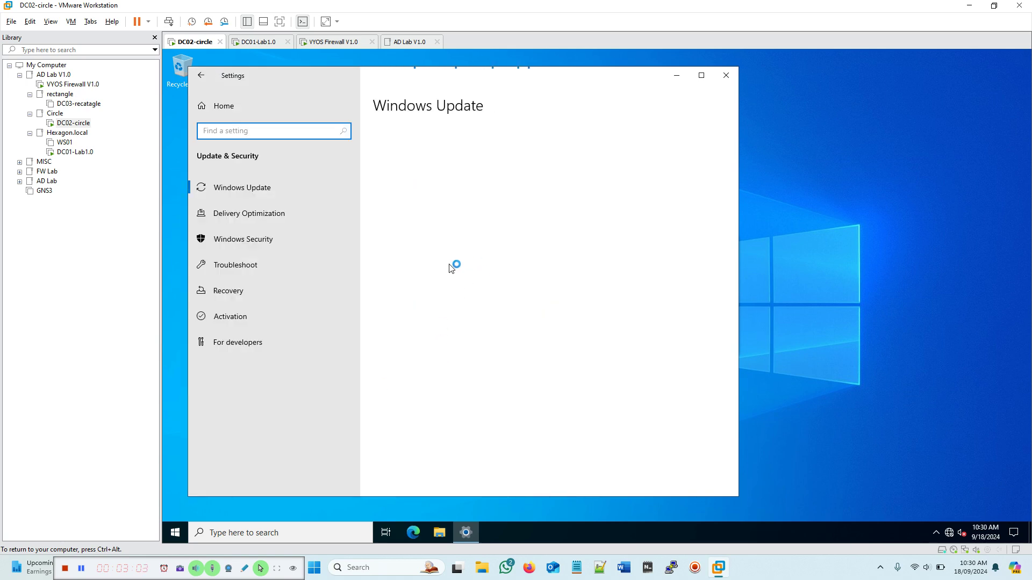
{"action": "left_click", "coordinate": [494, 271]}
{"action": "left_click", "coordinate": [493, 276]}
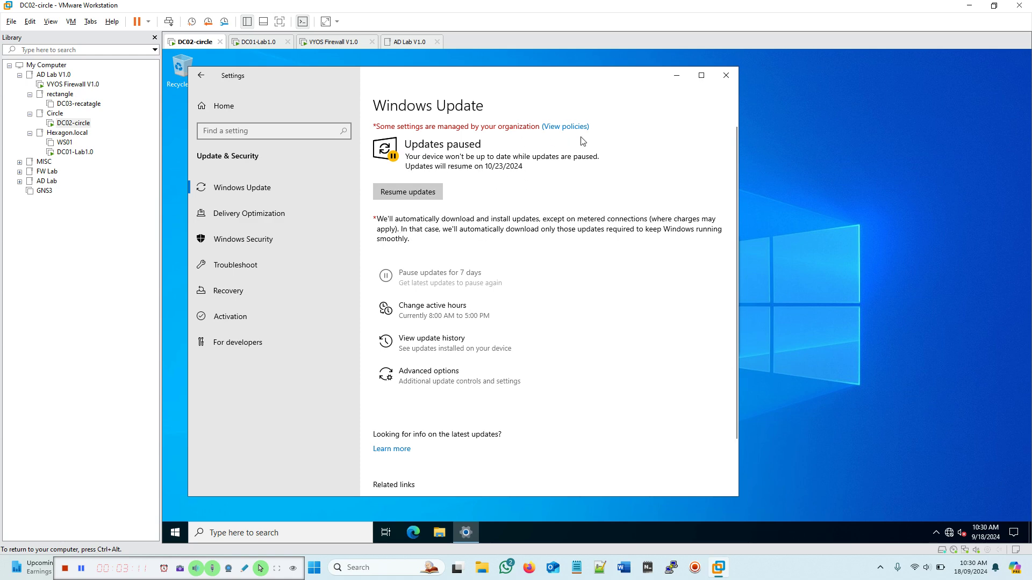
{"action": "left_click", "coordinate": [726, 75]}
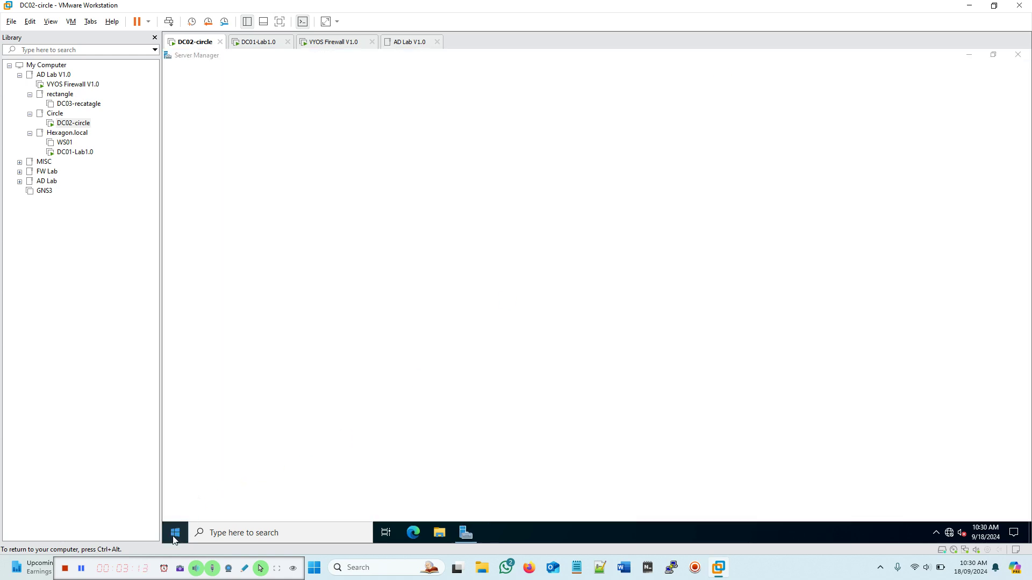
Step: Rename the PC to DC02 in System > About, choosing to restart later
{"action": "left_click", "coordinate": [174, 532]}
{"action": "left_click", "coordinate": [178, 484]}
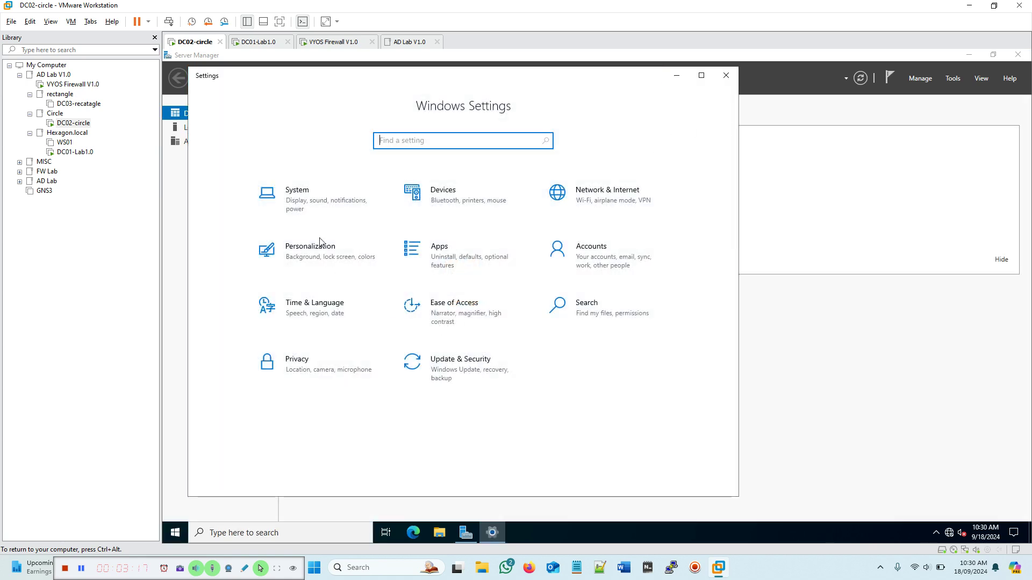
{"action": "left_click", "coordinate": [309, 203]}
{"action": "scroll", "coordinate": [537, 322], "scroll_direction": "down", "scroll_amount": 3}
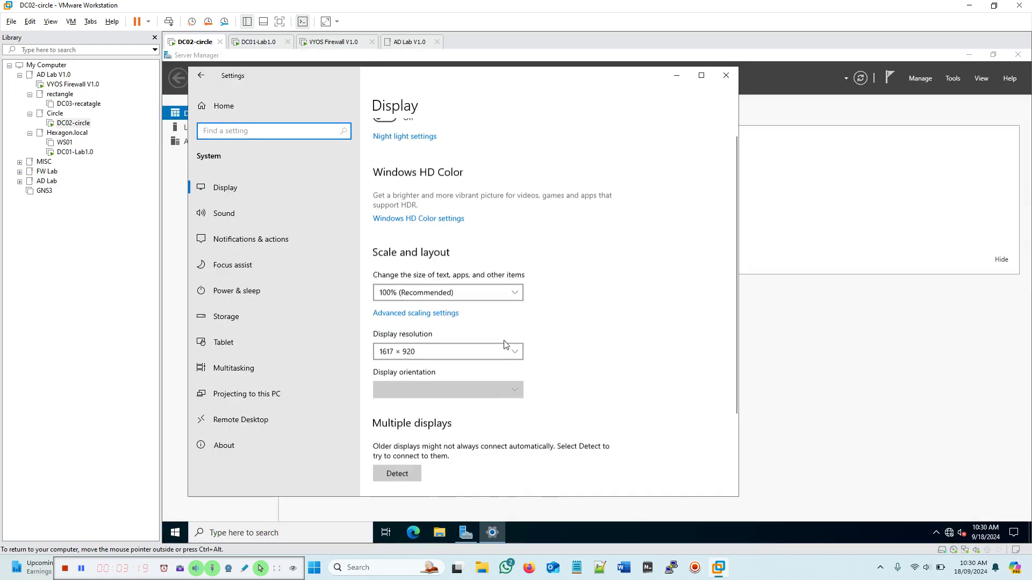
{"action": "left_click", "coordinate": [234, 448]}
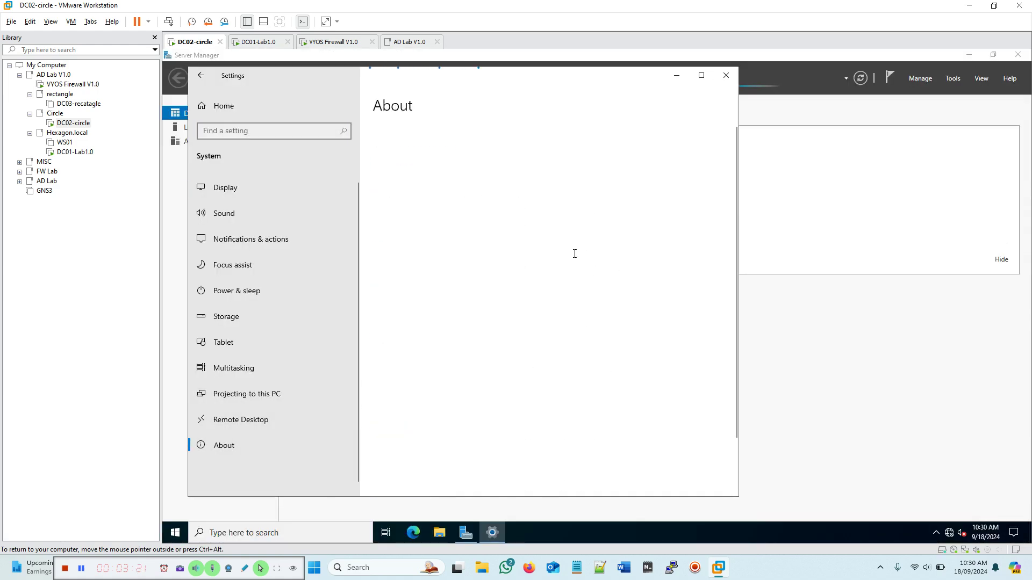
{"action": "scroll", "coordinate": [597, 301], "scroll_direction": "down", "scroll_amount": 3}
{"action": "scroll", "coordinate": [598, 300], "scroll_direction": "up", "scroll_amount": 3}
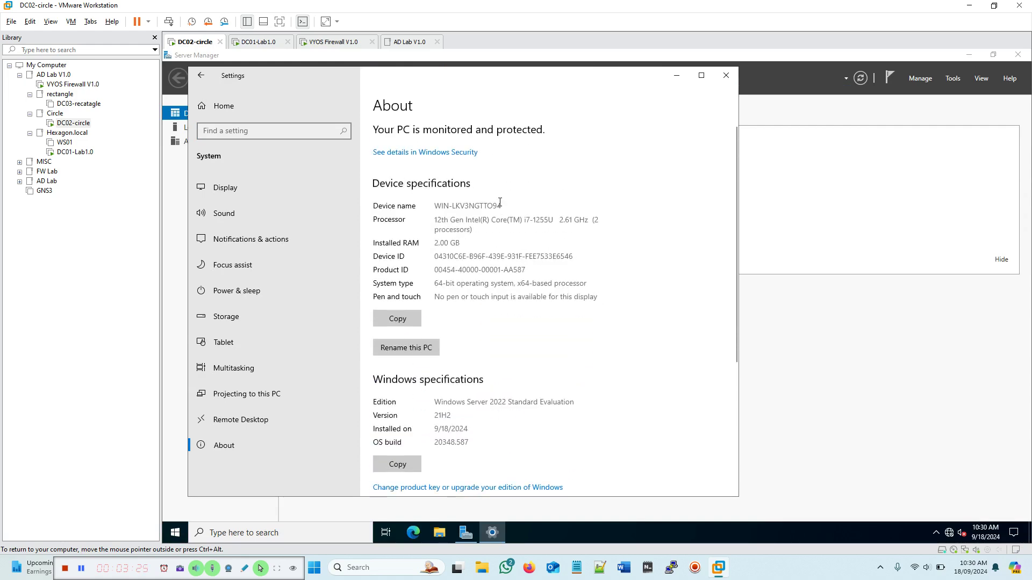
{"action": "left_click", "coordinate": [408, 348]}
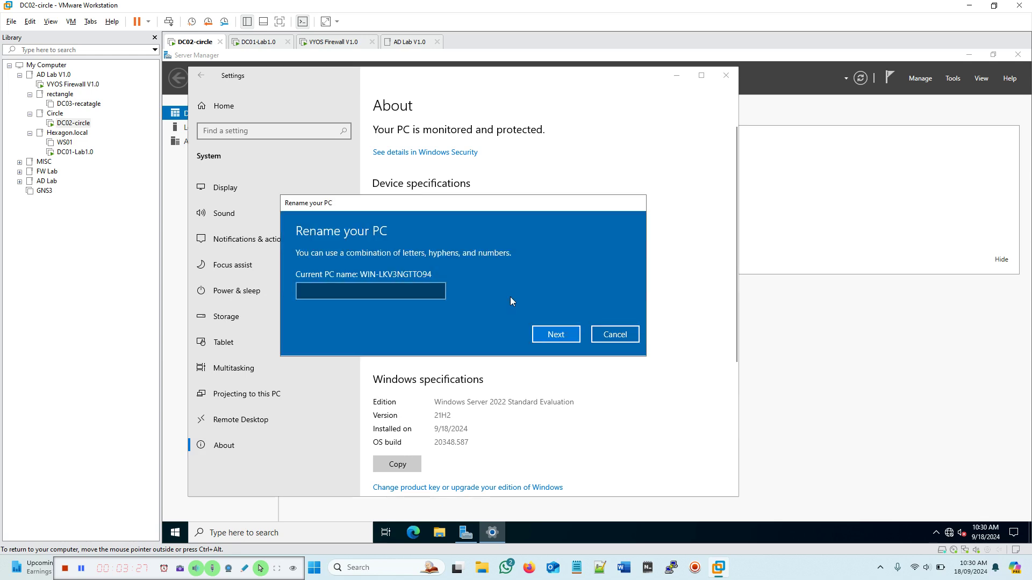
{"action": "type", "text": "DC02"}
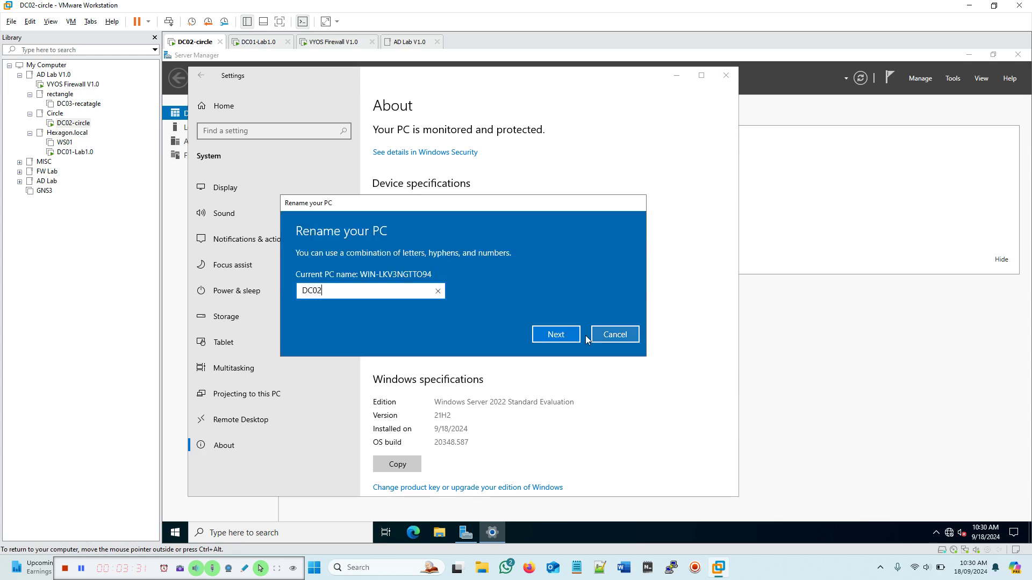
{"action": "left_click", "coordinate": [545, 335]}
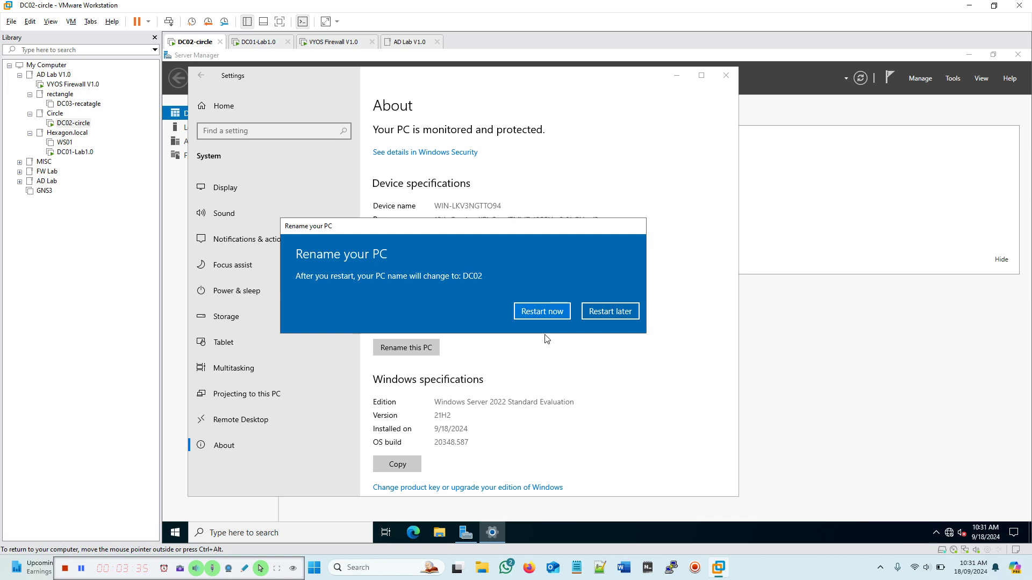
{"action": "left_click", "coordinate": [605, 312]}
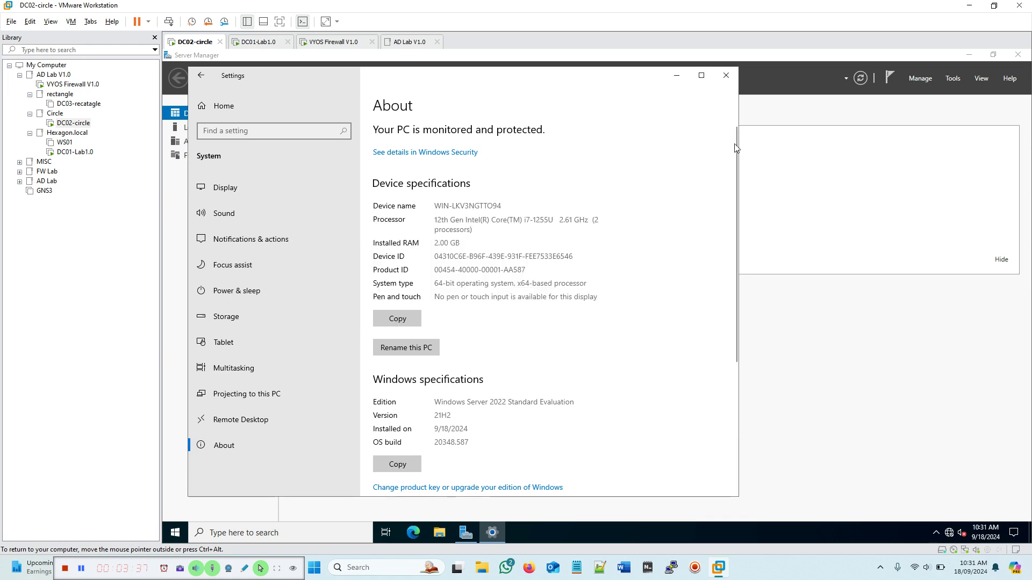
Step: Close Settings and permanently dismiss the Windows Admin Center prompt in Server Manager
{"action": "left_click", "coordinate": [726, 76]}
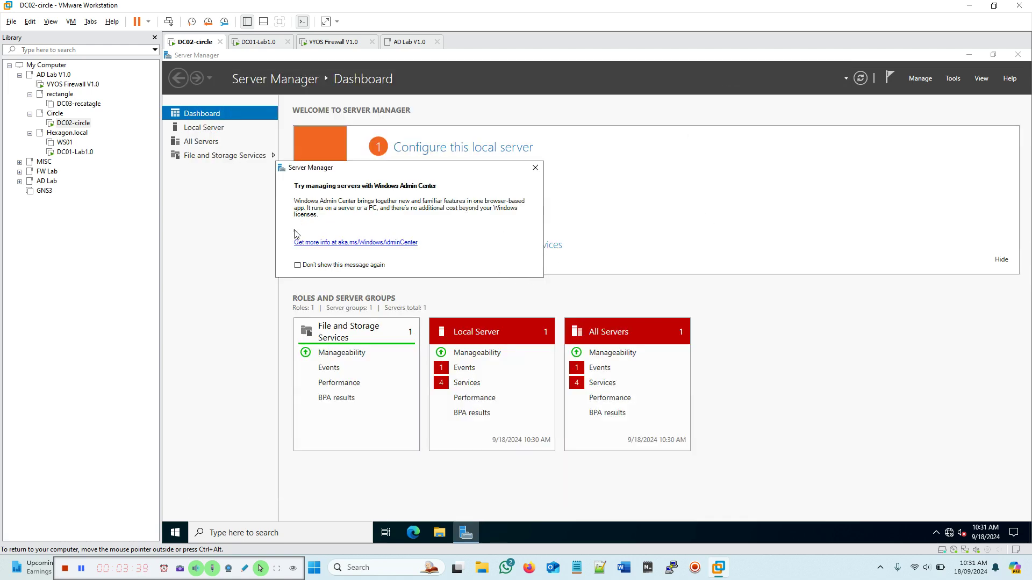
{"action": "left_click", "coordinate": [298, 266]}
{"action": "left_click", "coordinate": [535, 167]}
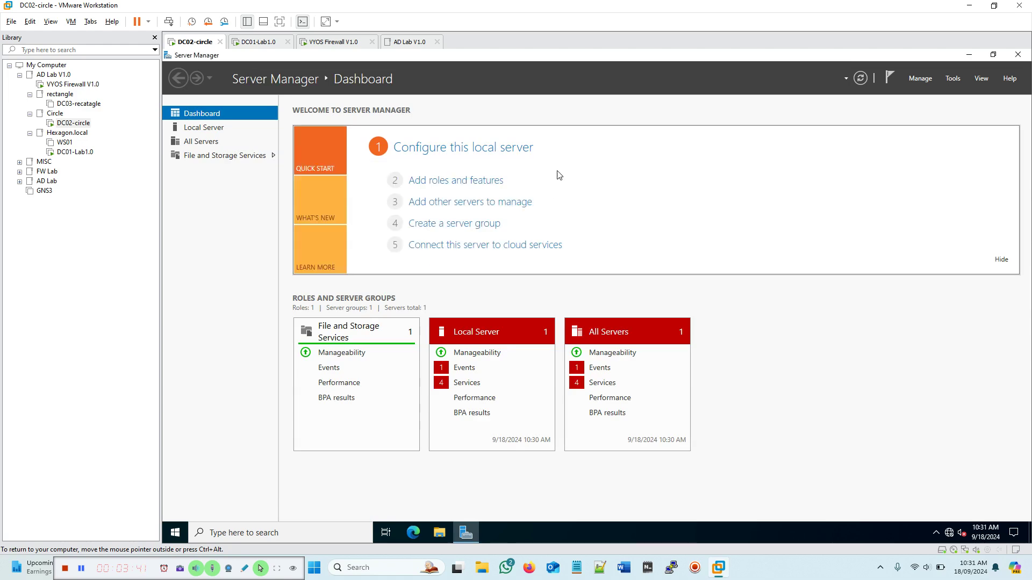
Step: Set Server Manager not to start automatically at logon, then close it
{"action": "left_click", "coordinate": [920, 79]}
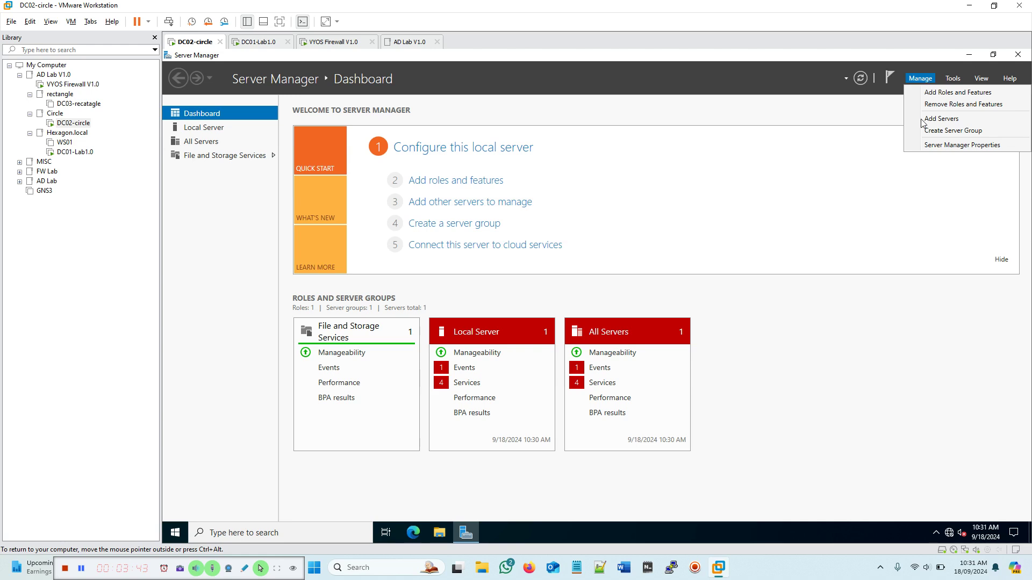
{"action": "left_click", "coordinate": [923, 145]}
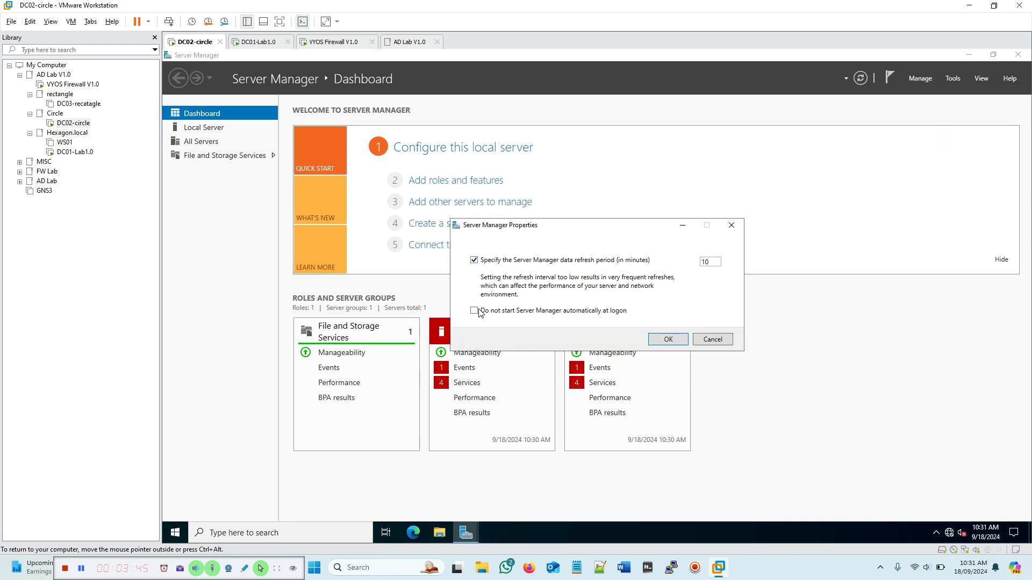
{"action": "left_click", "coordinate": [473, 311]}
{"action": "left_click", "coordinate": [667, 339]}
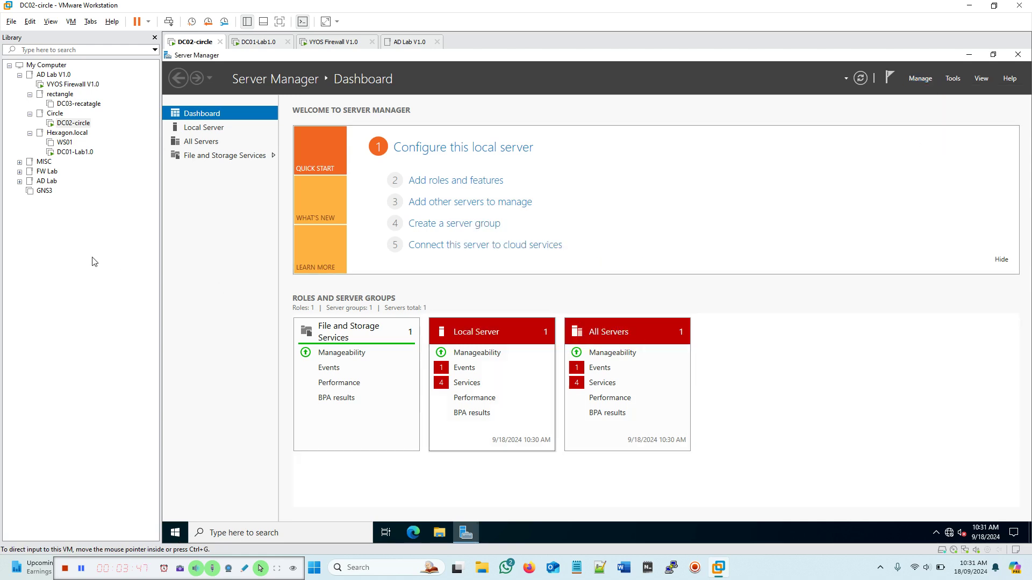
{"action": "left_click", "coordinate": [1019, 56]}
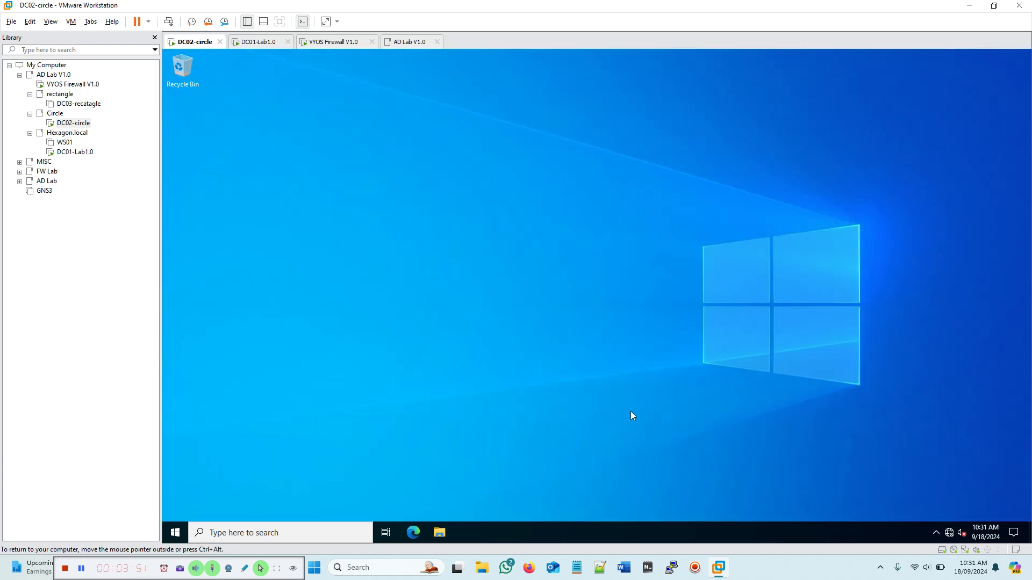
Step: Open Ethernet0's TCP/IPv4 properties via Network and Sharing Center and choose a manually specified IP address
{"action": "right_click", "coordinate": [949, 532]}
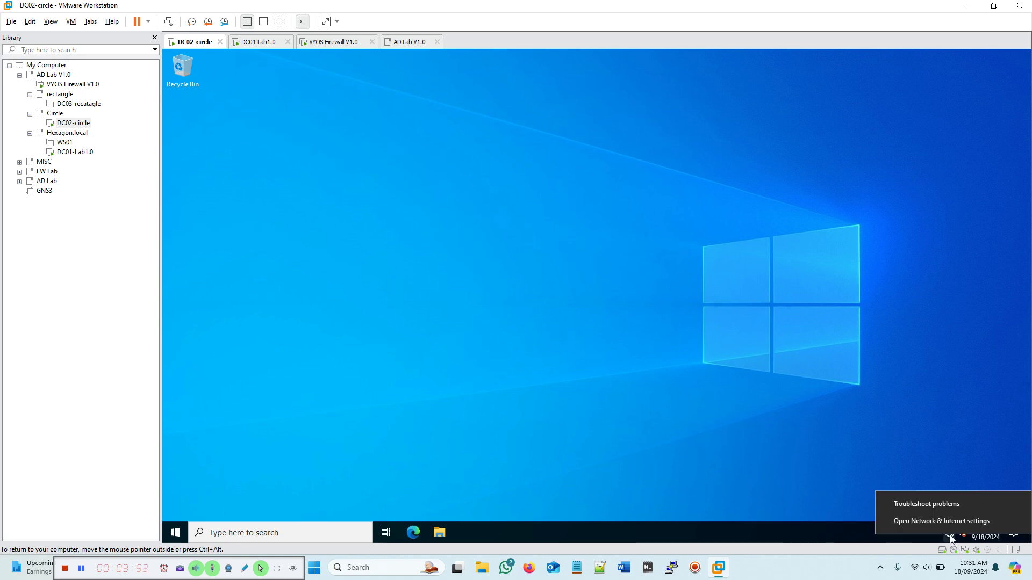
{"action": "left_click", "coordinate": [926, 524]}
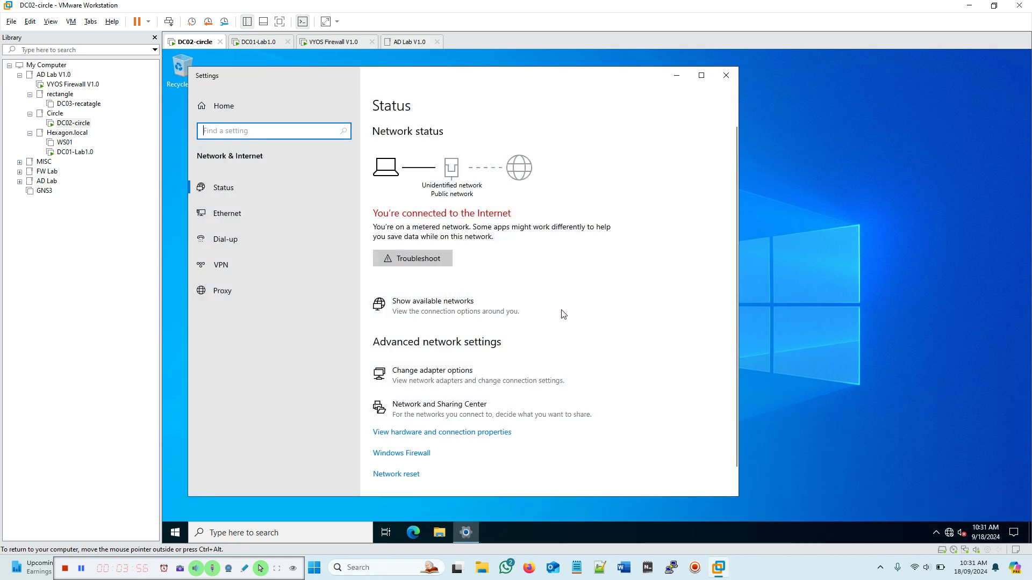
{"action": "left_click", "coordinate": [475, 417]}
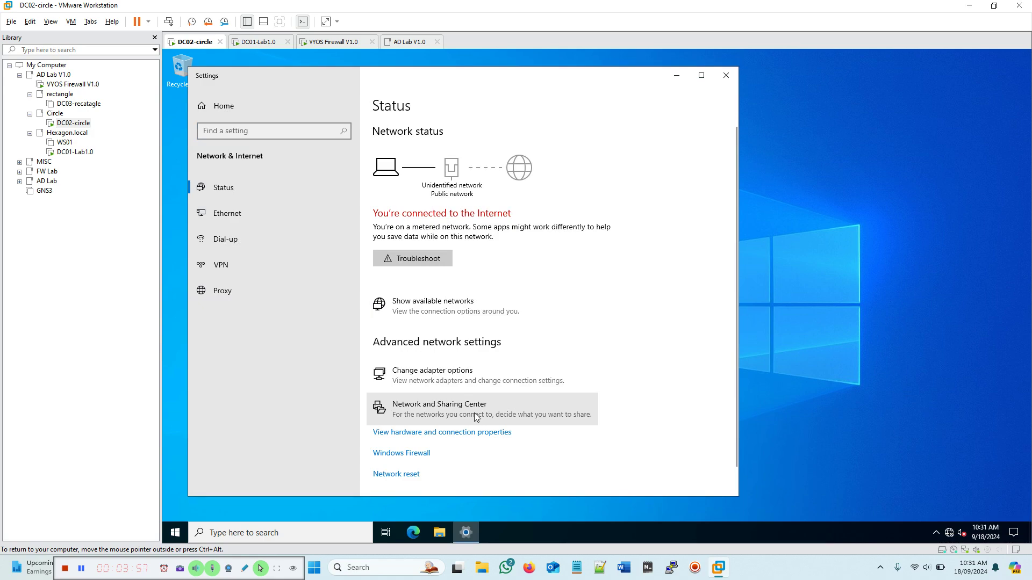
{"action": "left_click", "coordinate": [663, 225]}
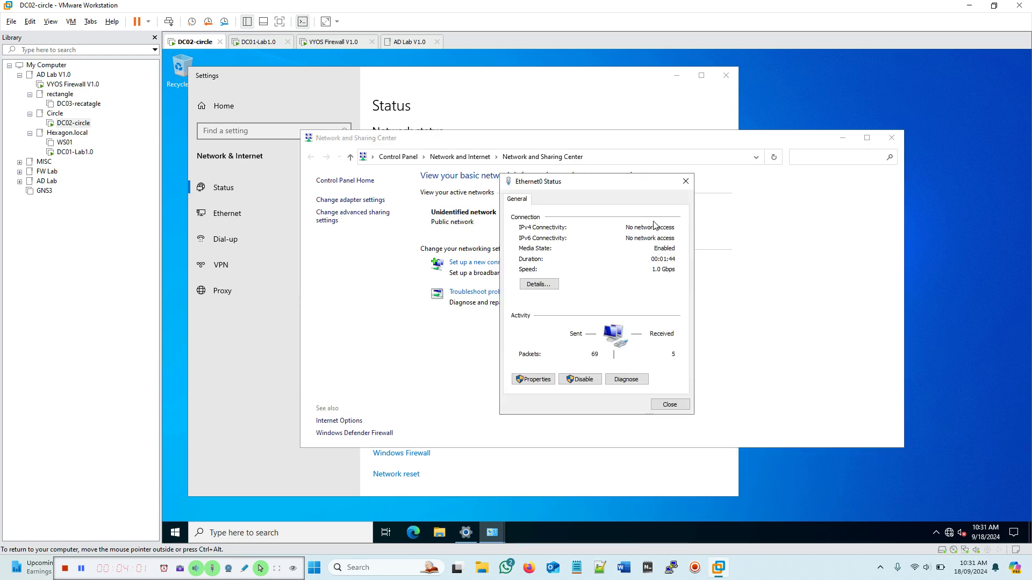
{"action": "left_click", "coordinate": [533, 380]}
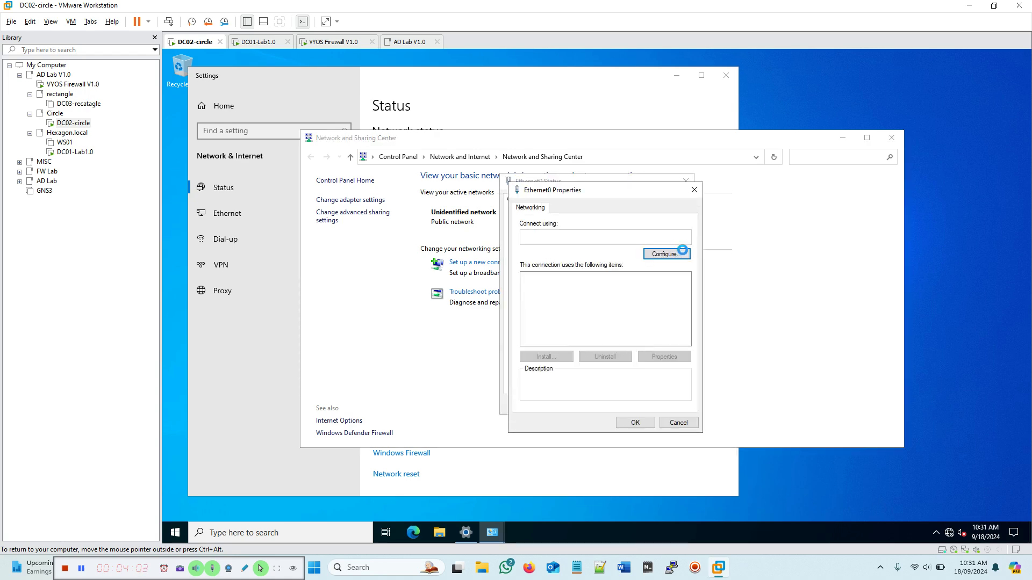
{"action": "scroll", "coordinate": [650, 303], "scroll_direction": "down", "scroll_amount": 1}
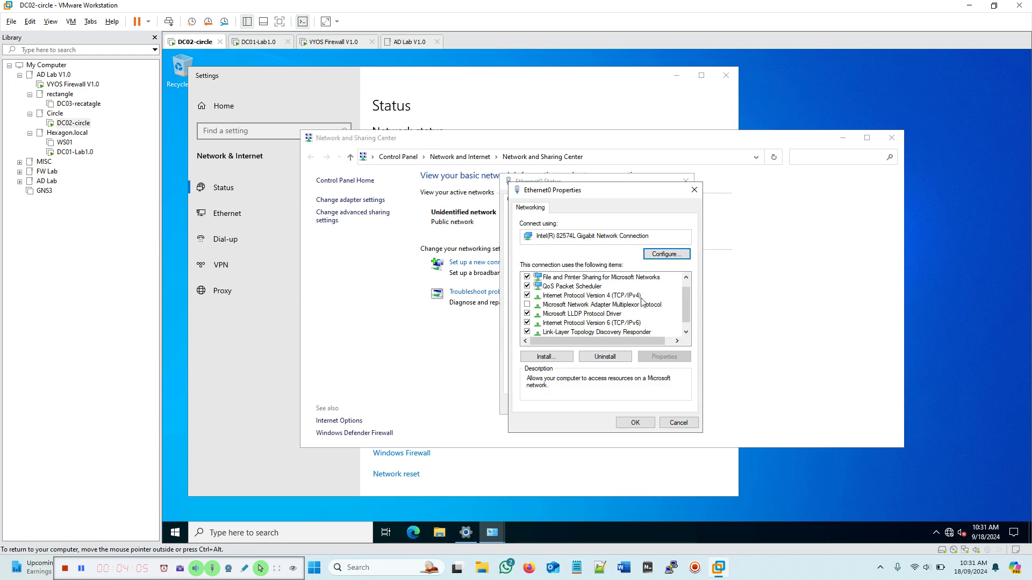
{"action": "left_click", "coordinate": [611, 296]}
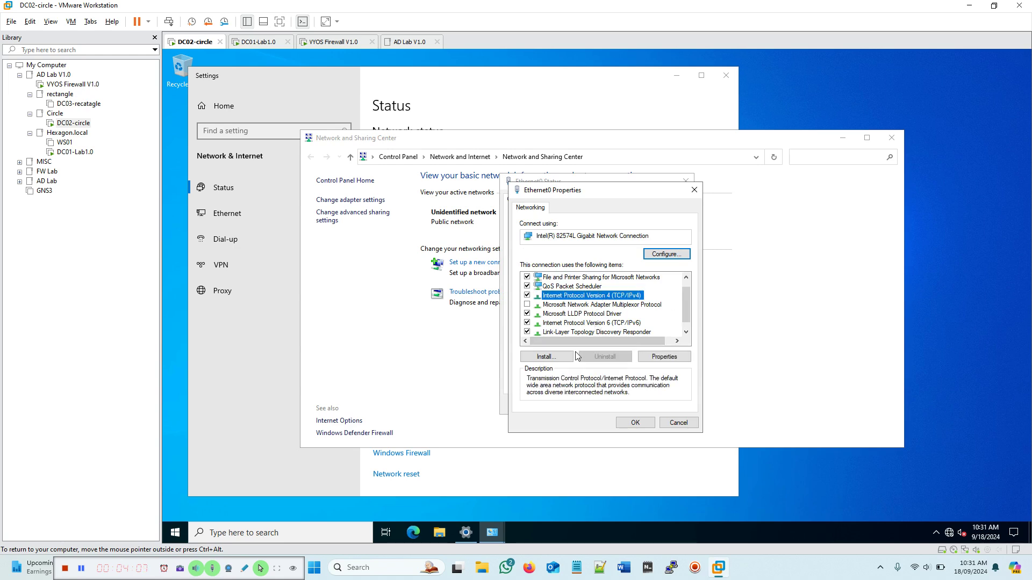
{"action": "left_click", "coordinate": [663, 358]}
{"action": "left_click", "coordinate": [564, 308]}
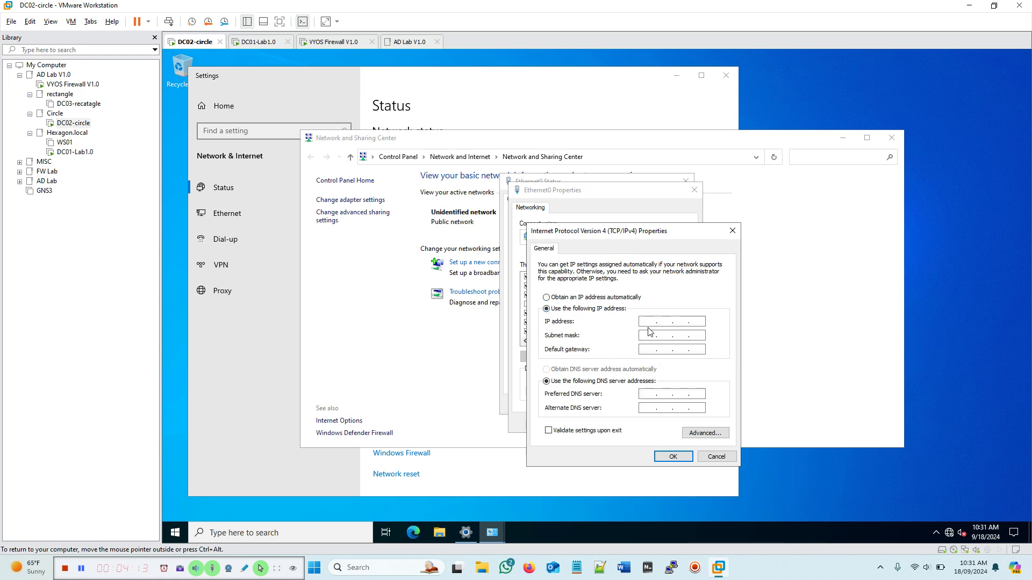
Step: Enter 10.10.20.200 as Ethernet0's static IPv4 address
{"action": "left_click", "coordinate": [646, 322]}
{"action": "type", "text": "1"}
{"action": "left_click", "coordinate": [688, 323]}
{"action": "left_click", "coordinate": [682, 323]}
{"action": "type", "text": "10"}
{"action": "key", "text": "BackSpace"}
{"action": "key", "text": "BackSpace"}
{"action": "type", "text": "20.200"}
Step: Set subnet mask 255.255.255.0 and gateway 10.10.20.254, then apply the IPv4 settings
{"action": "left_click", "coordinate": [651, 332]}
{"action": "double_click", "coordinate": [665, 335]}
{"action": "type", "text": "255 . 255"}
{"action": "type", "text": "0.254"}
{"action": "left_click", "coordinate": [672, 456]}
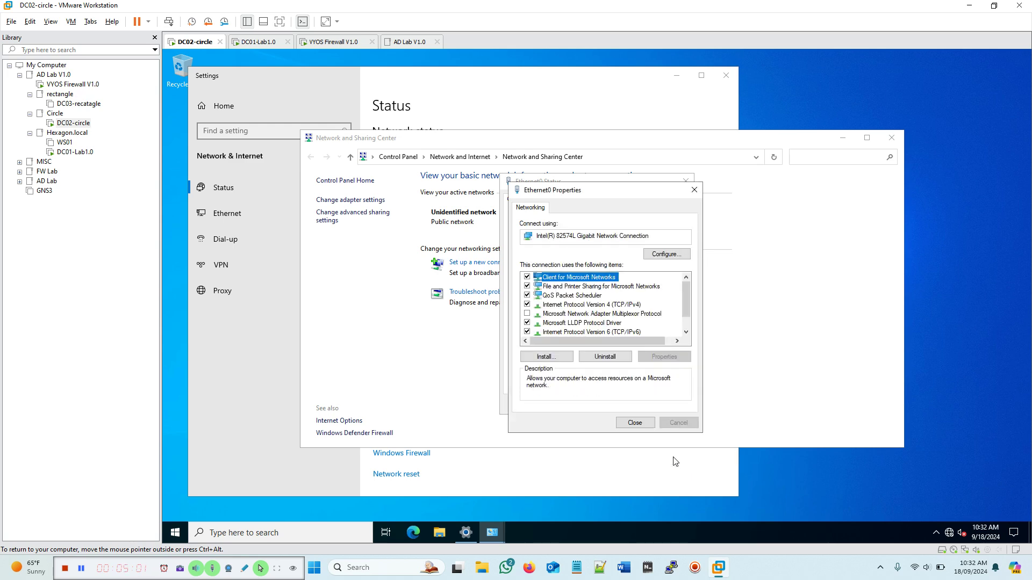
{"action": "left_click", "coordinate": [636, 423]}
Step: Close the Ethernet0 status, Network and Sharing Center and network settings windows
{"action": "left_click", "coordinate": [669, 404]}
{"action": "left_click", "coordinate": [890, 138]}
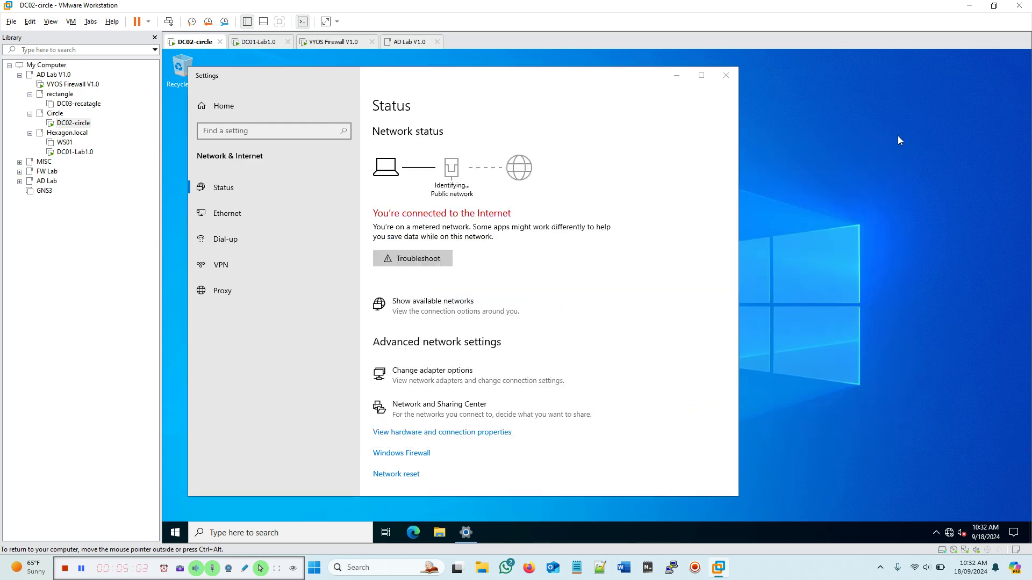
{"action": "left_click", "coordinate": [725, 76]}
Step: Restart the DC02-circle guest and switch to the VYOS Firewall V1.0 console
{"action": "left_click", "coordinate": [175, 532]}
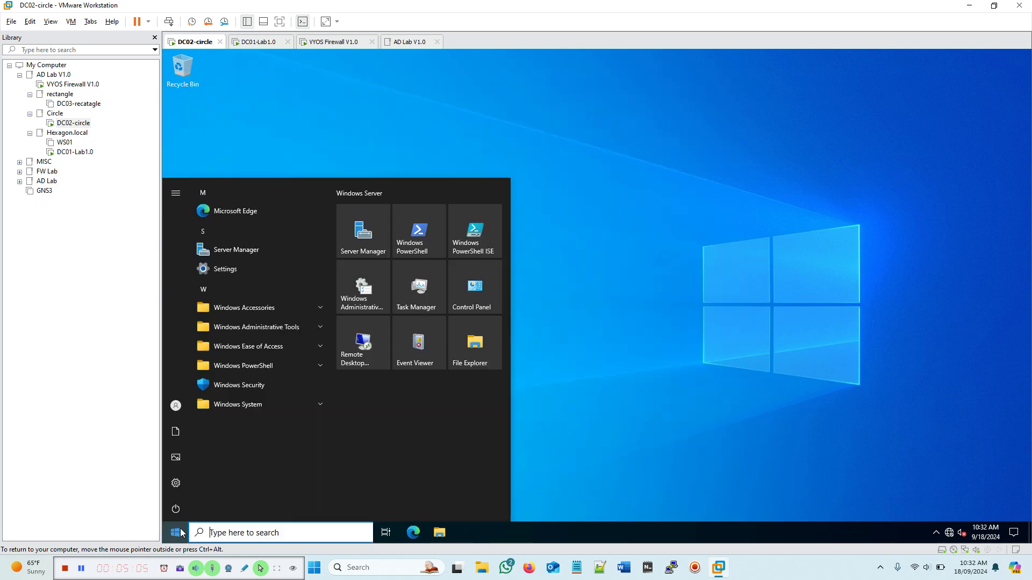
{"action": "left_click", "coordinate": [175, 510]}
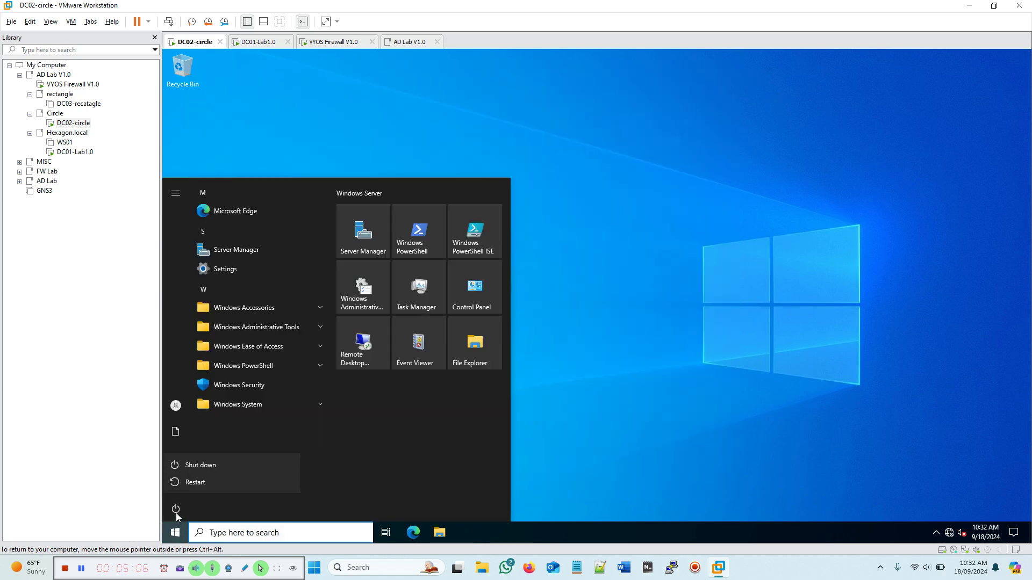
{"action": "left_click", "coordinate": [198, 484]}
{"action": "left_click", "coordinate": [315, 475]}
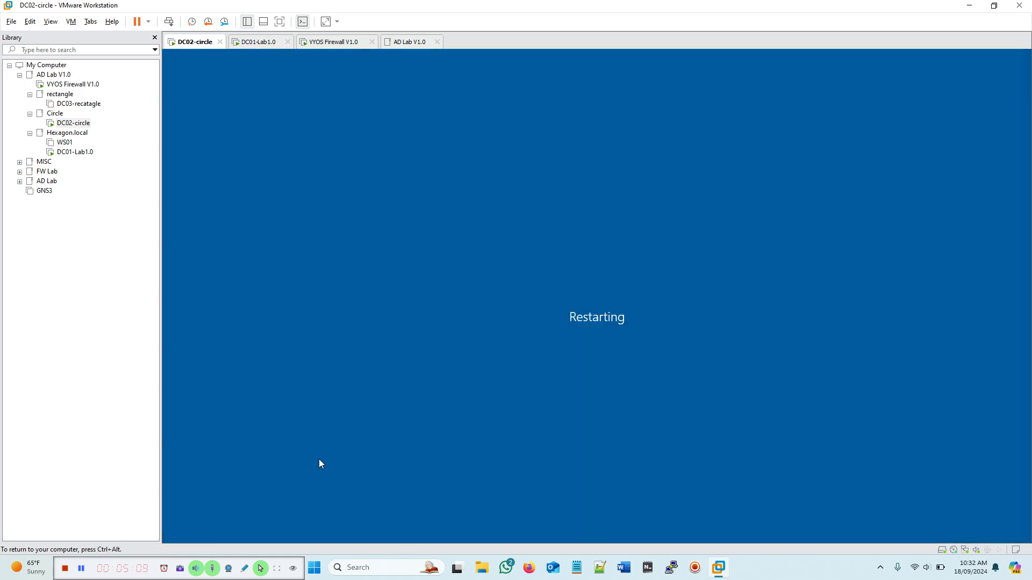
{"action": "left_click", "coordinate": [327, 42]}
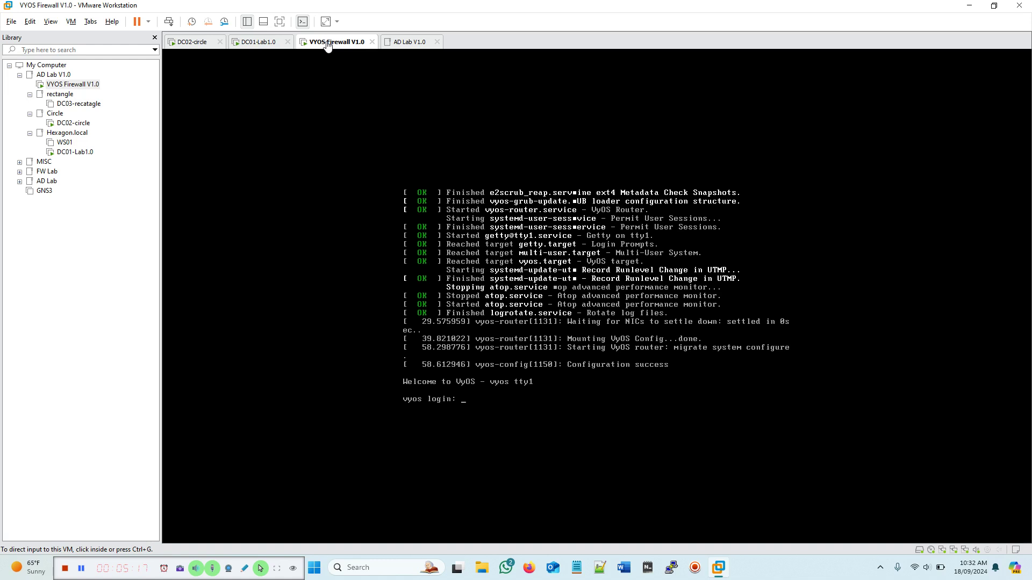
{"action": "right_click", "coordinate": [68, 86]}
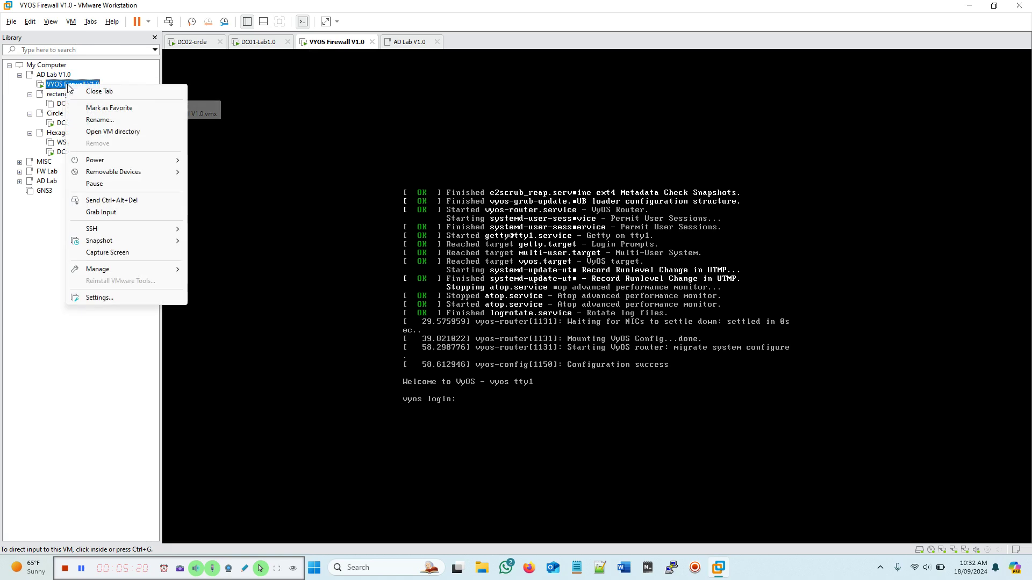
{"action": "left_click", "coordinate": [99, 297]}
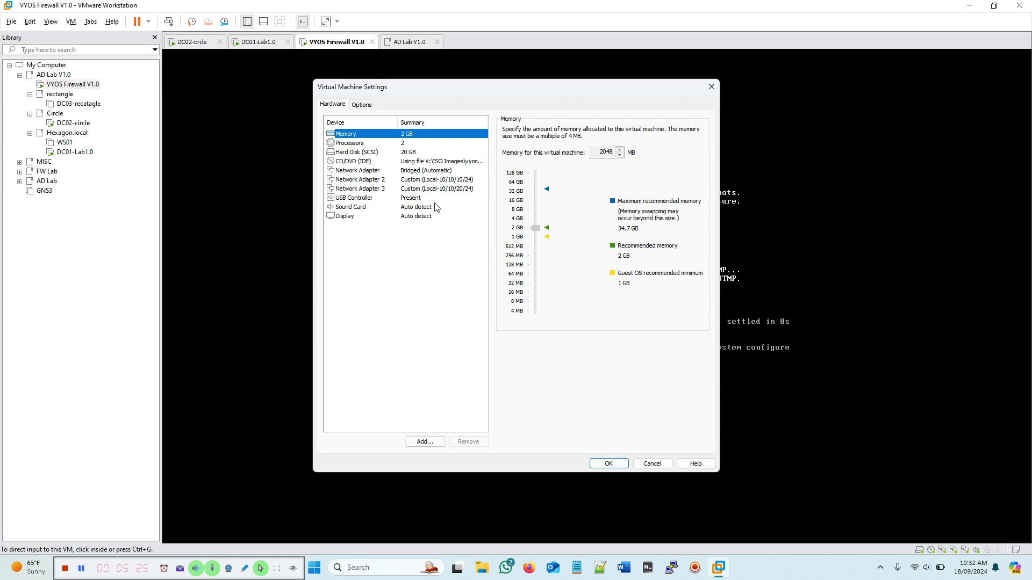
{"action": "left_click", "coordinate": [414, 180]}
{"action": "left_click", "coordinate": [441, 189]}
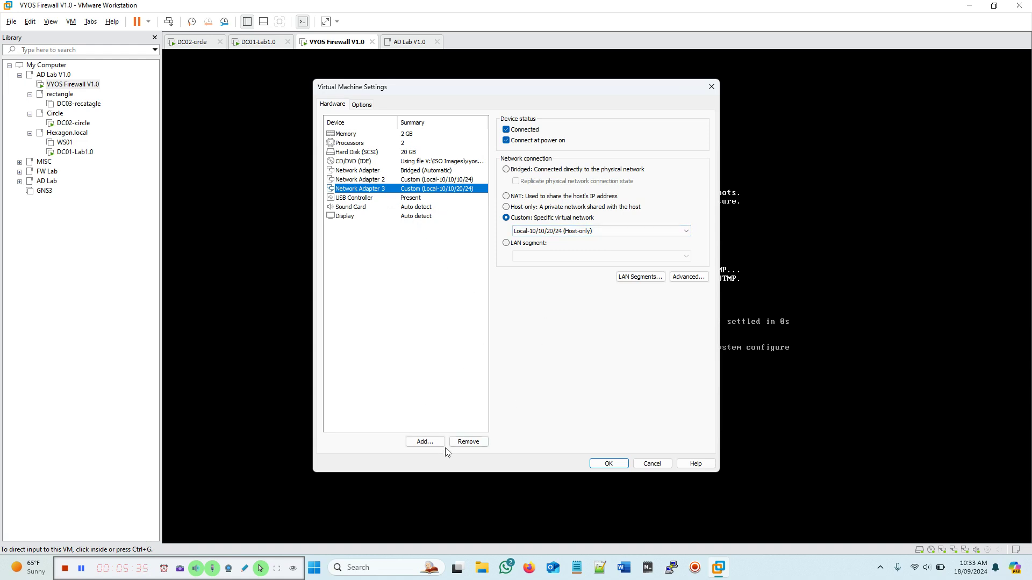
{"action": "left_click", "coordinate": [424, 442]}
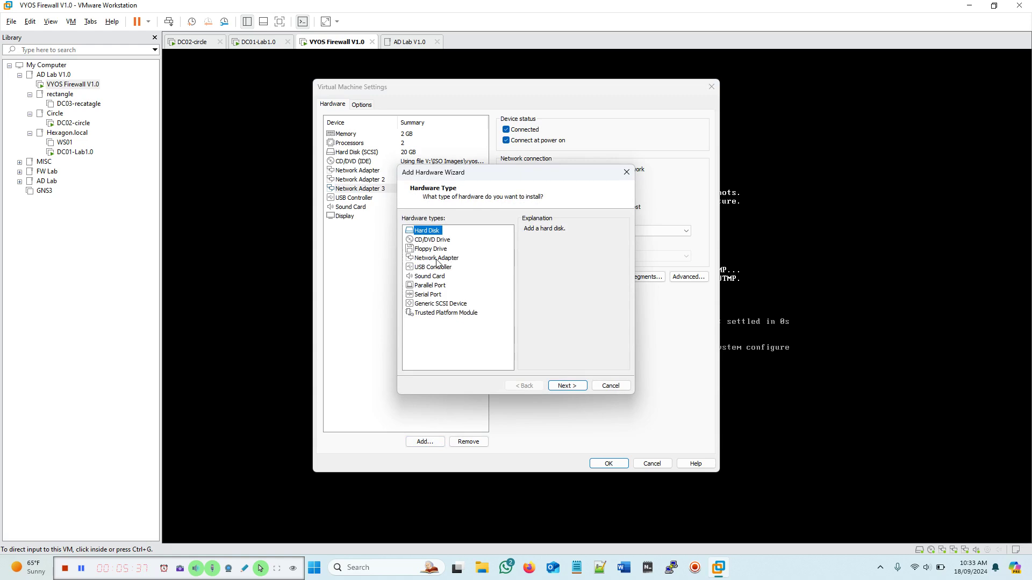
{"action": "left_click", "coordinate": [439, 259]}
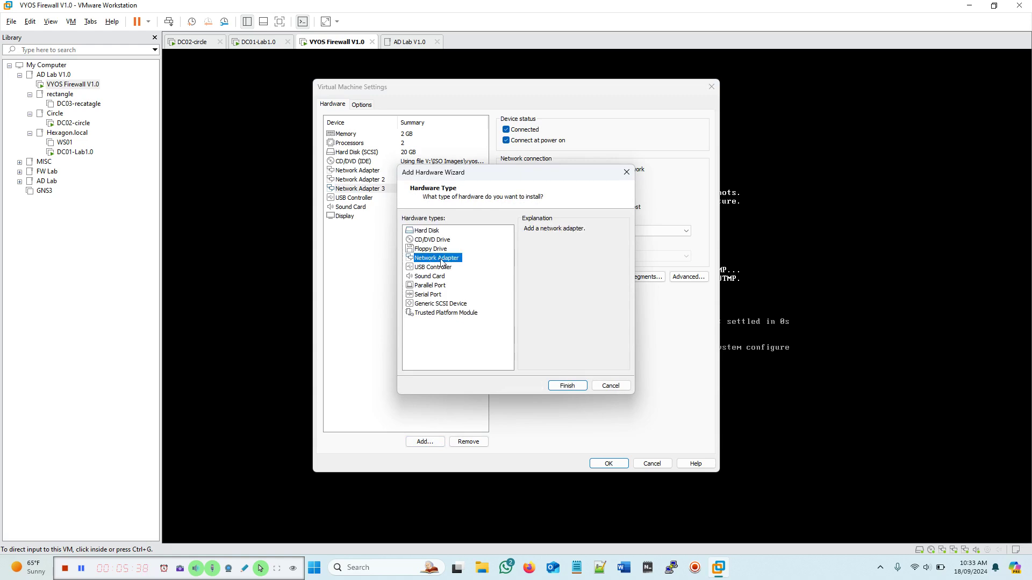
{"action": "left_click", "coordinate": [611, 385]}
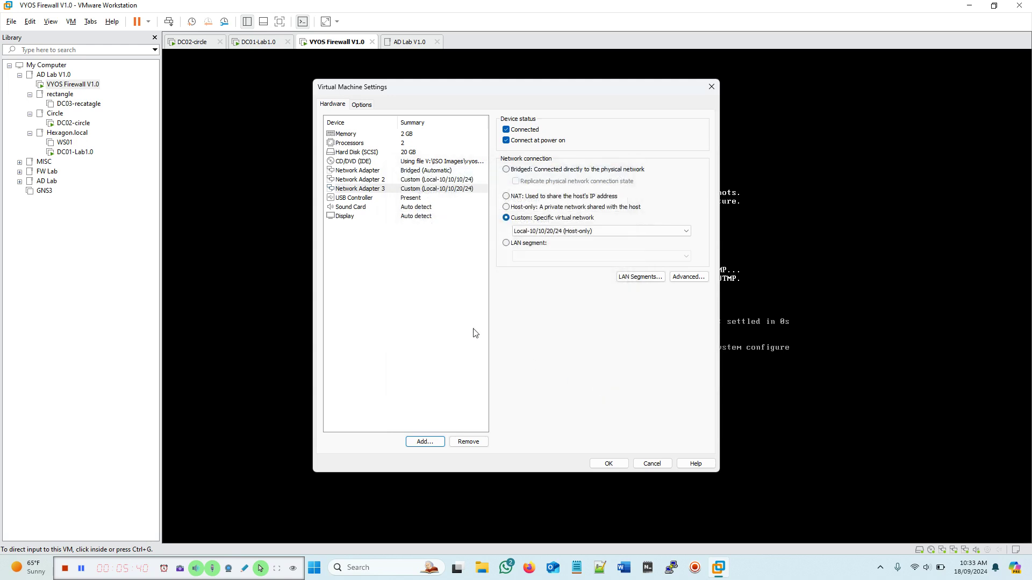
{"action": "left_click", "coordinate": [408, 182]}
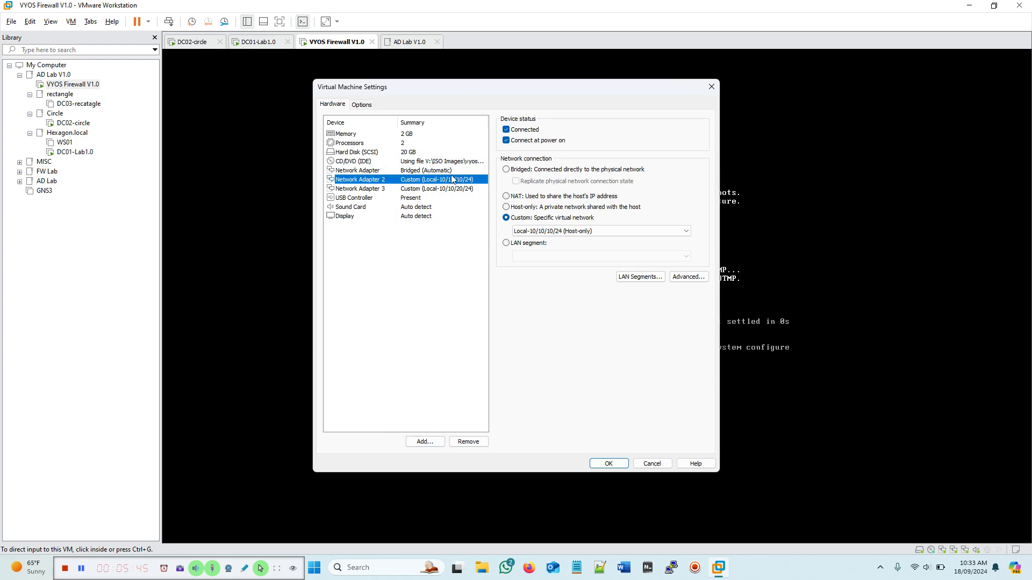
{"action": "left_click", "coordinate": [360, 189]}
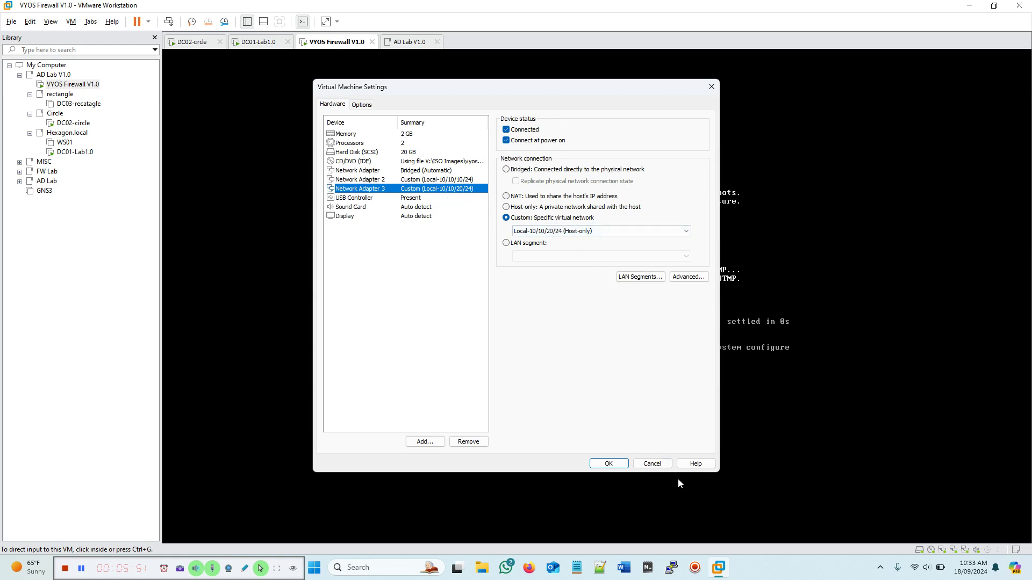
{"action": "left_click", "coordinate": [608, 463]}
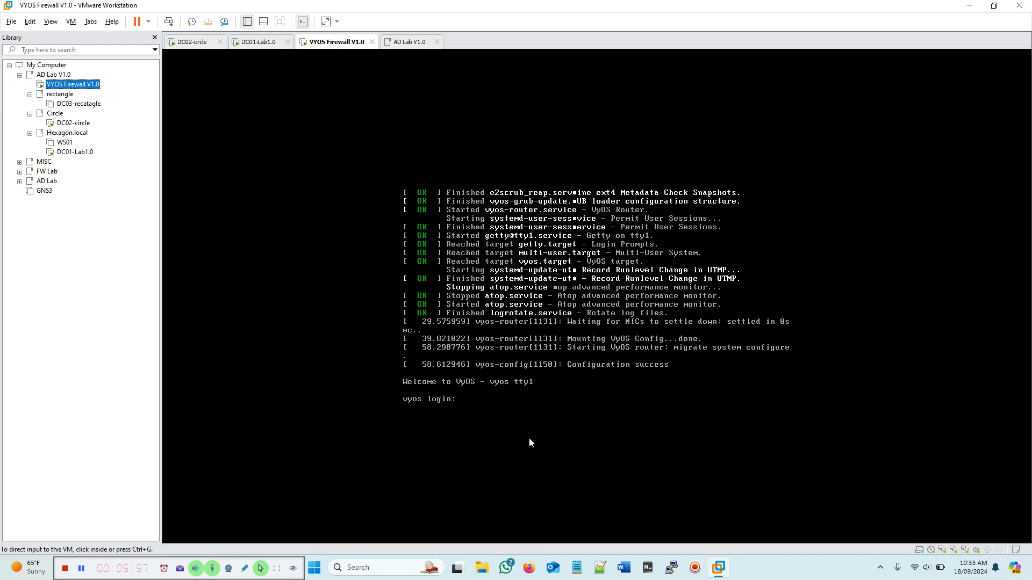
Step: Launch PuTTY and open an SSH session to the firewall, logging in as vyos
{"action": "left_click", "coordinate": [672, 567]}
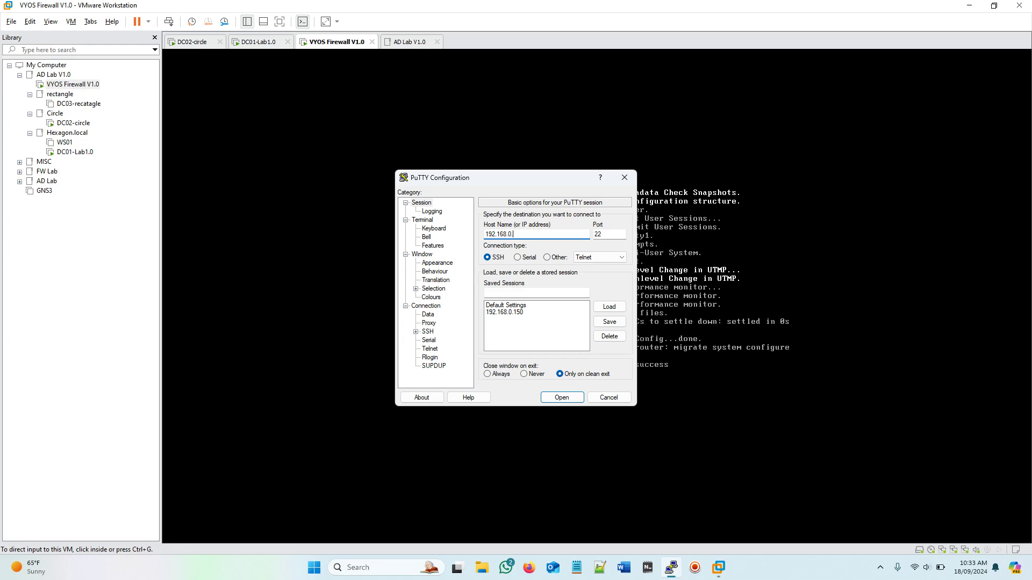
{"action": "left_click", "coordinate": [562, 397]}
{"action": "type", "text": "vyos"}
{"action": "key", "text": "Return"}
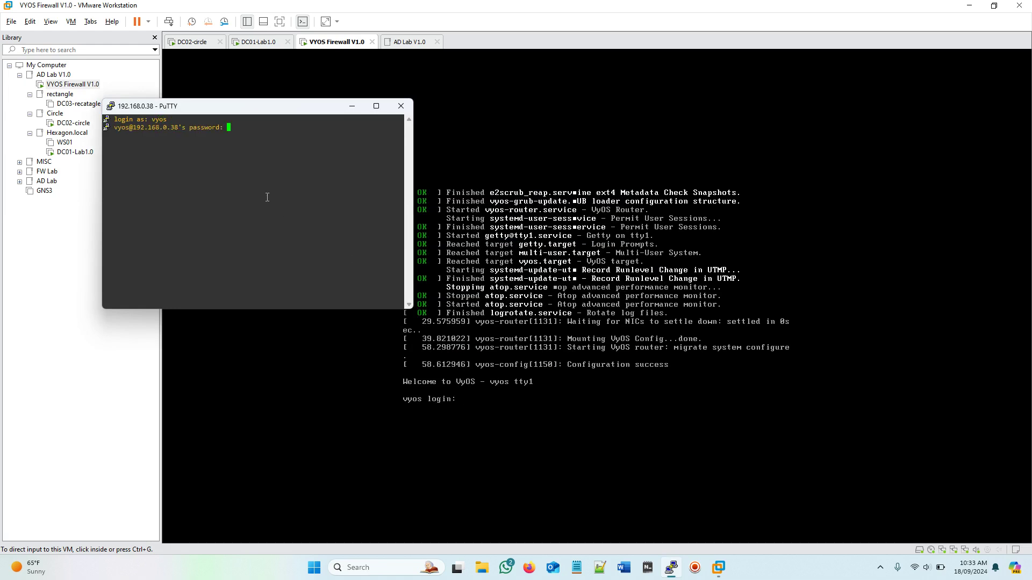
{"action": "key", "text": "Return"}
Step: Enlarge the PuTTY window, enter configuration mode with configure, and open a blank Notepad
{"action": "left_click_drag", "start_coordinate": [265, 107], "coordinate": [423, 137]}
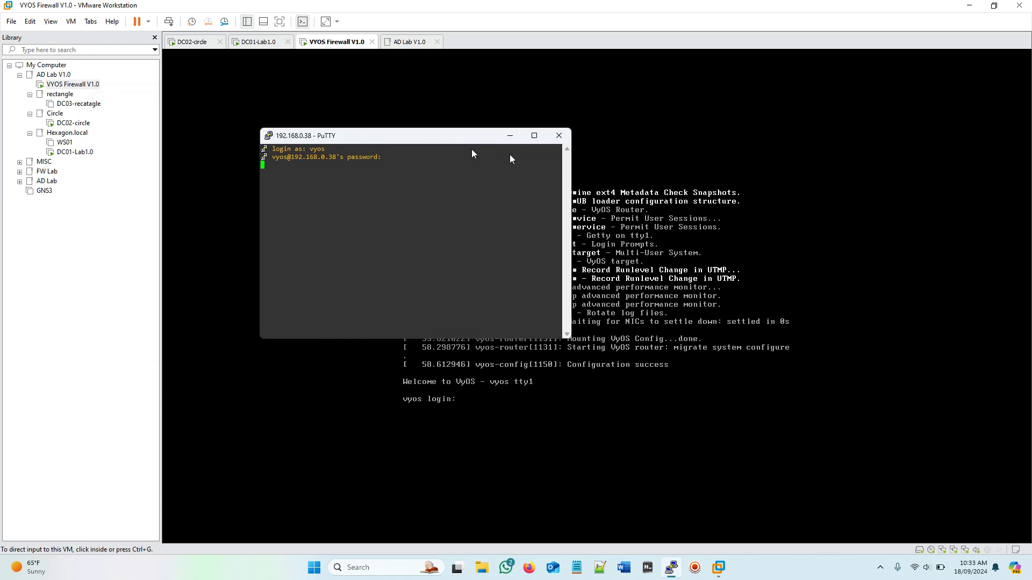
{"action": "left_click_drag", "start_coordinate": [498, 157], "coordinate": [523, 155]}
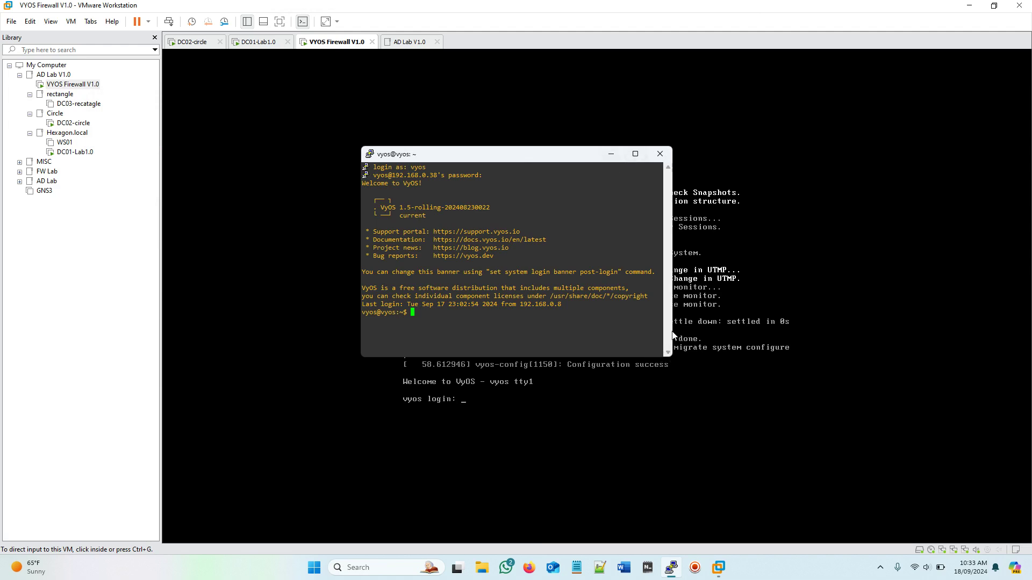
{"action": "left_click_drag", "start_coordinate": [672, 327], "coordinate": [807, 340]}
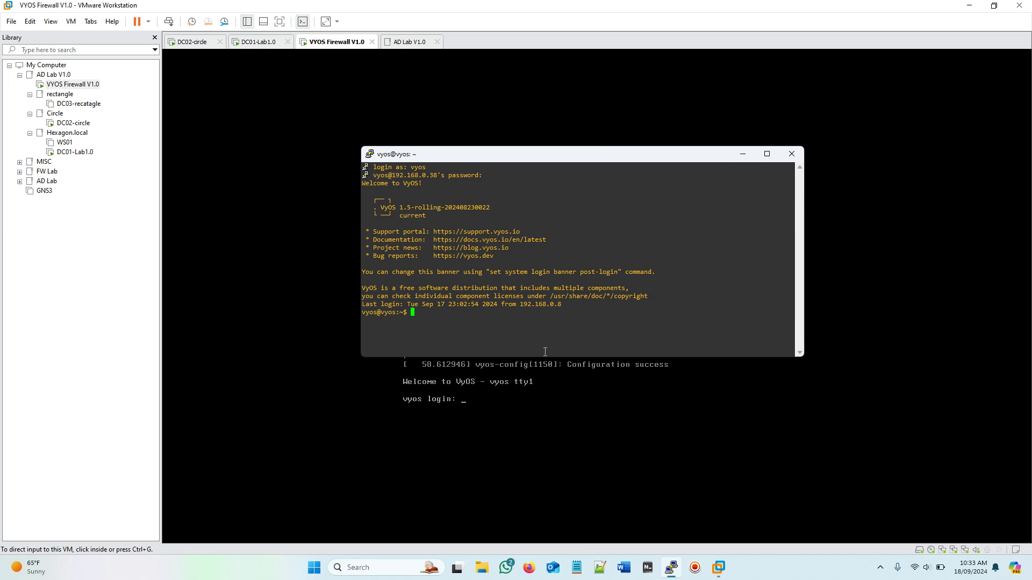
{"action": "left_click_drag", "start_coordinate": [540, 357], "coordinate": [533, 428]}
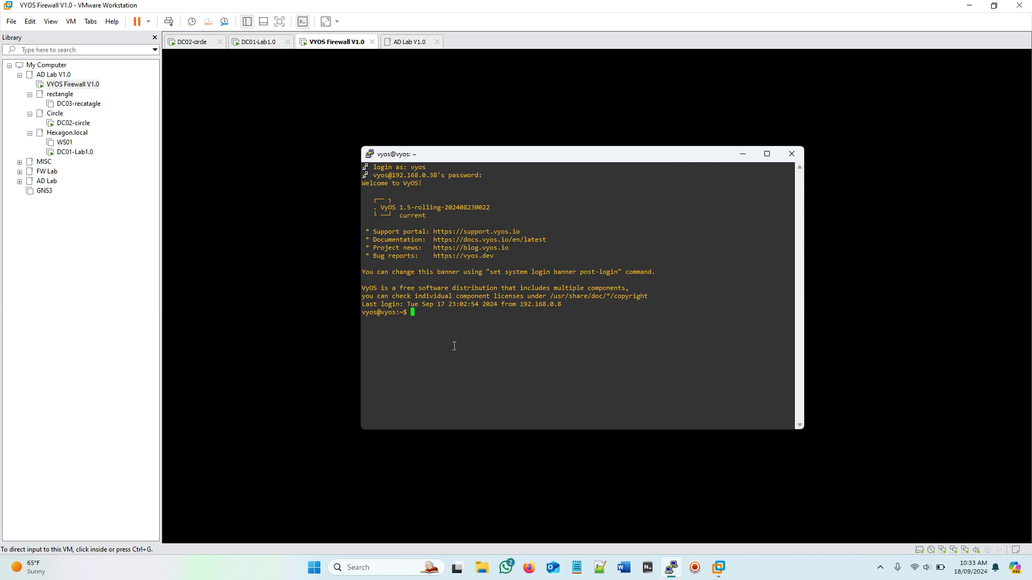
{"action": "type", "text": "configure"}
{"action": "key", "text": "Return"}
{"action": "left_click", "coordinate": [648, 568]}
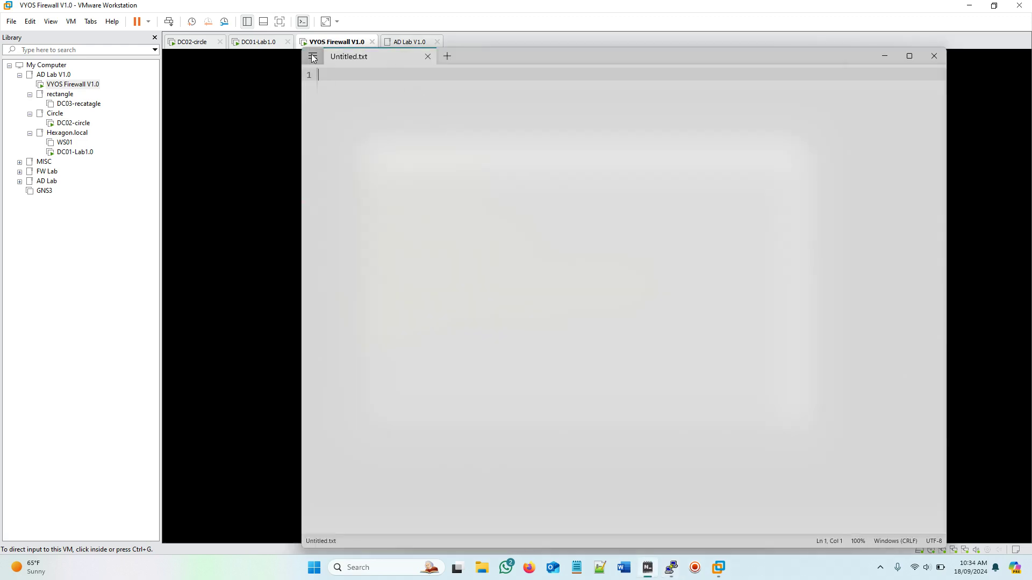
Step: Open V:\lab docs\Vyos.txt from Notepad's recent files and look at the eth2 address command on line 5
{"action": "left_click", "coordinate": [313, 56]}
{"action": "mouse_move", "coordinate": [342, 130]}
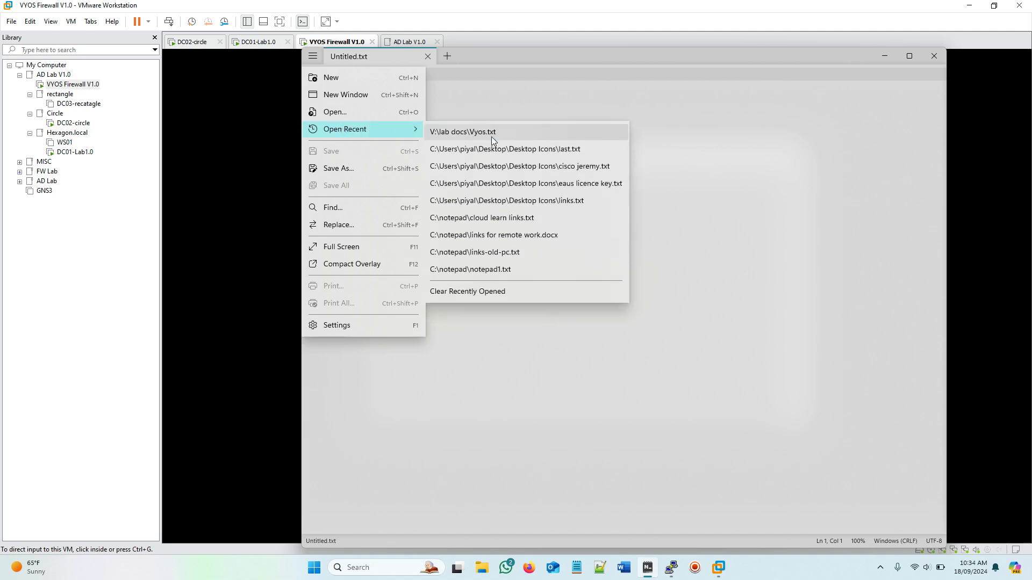
{"action": "left_click", "coordinate": [496, 136]}
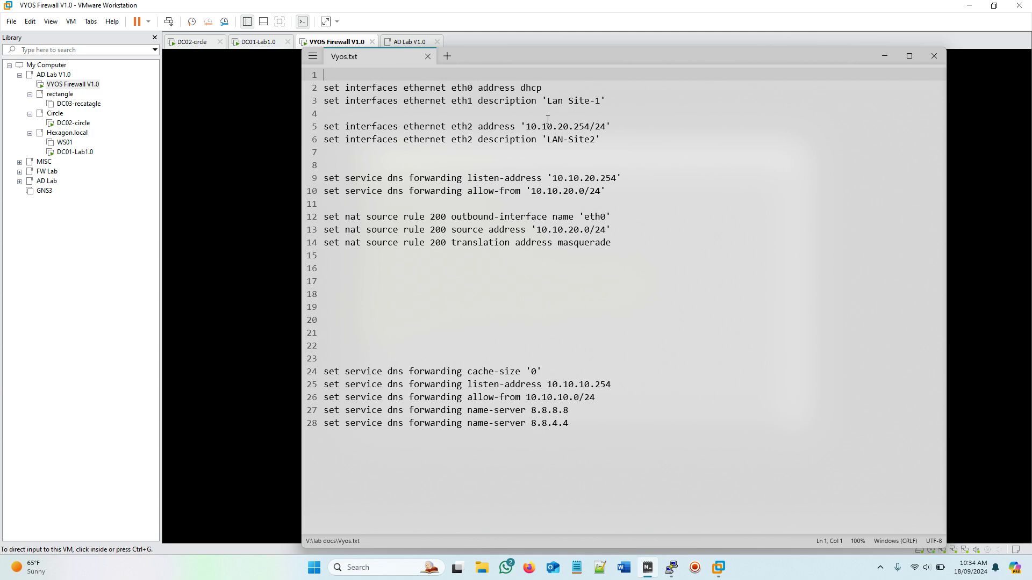
{"action": "triple_click", "coordinate": [323, 126]}
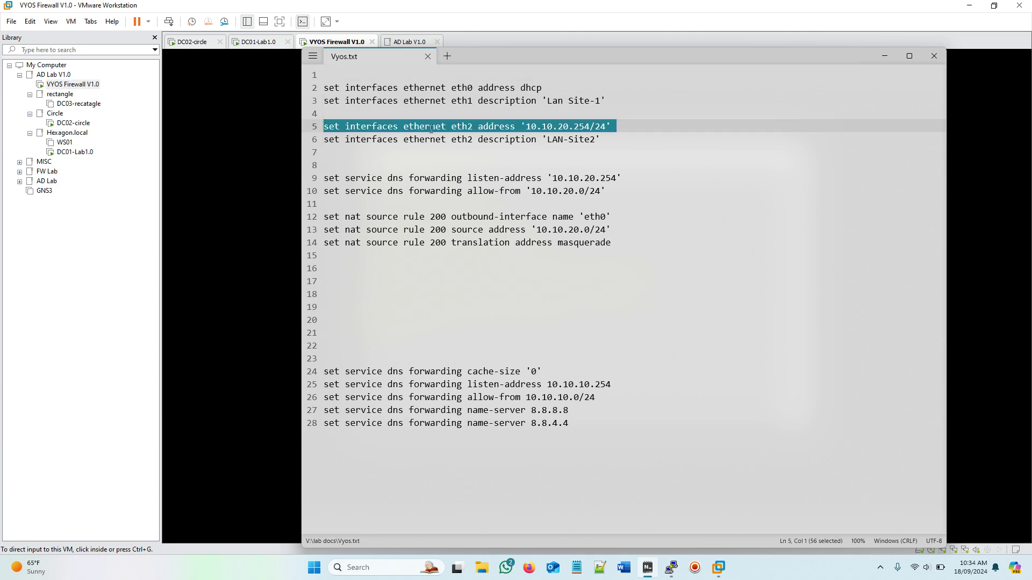
{"action": "left_click", "coordinate": [585, 127]}
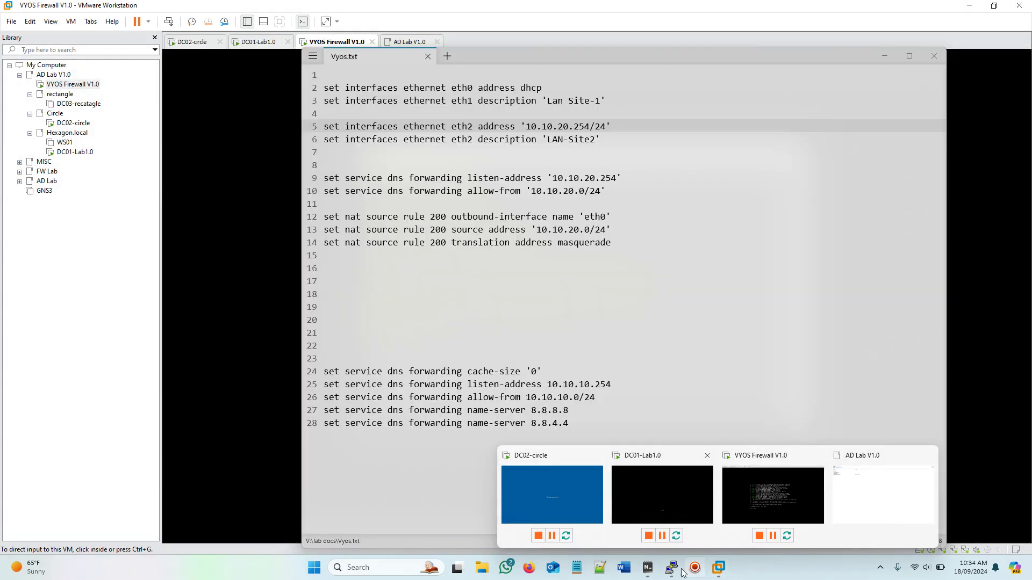
Step: Leave configuration mode and run show interfaces, confirming eth2 has no address yet
{"action": "left_click", "coordinate": [671, 567]}
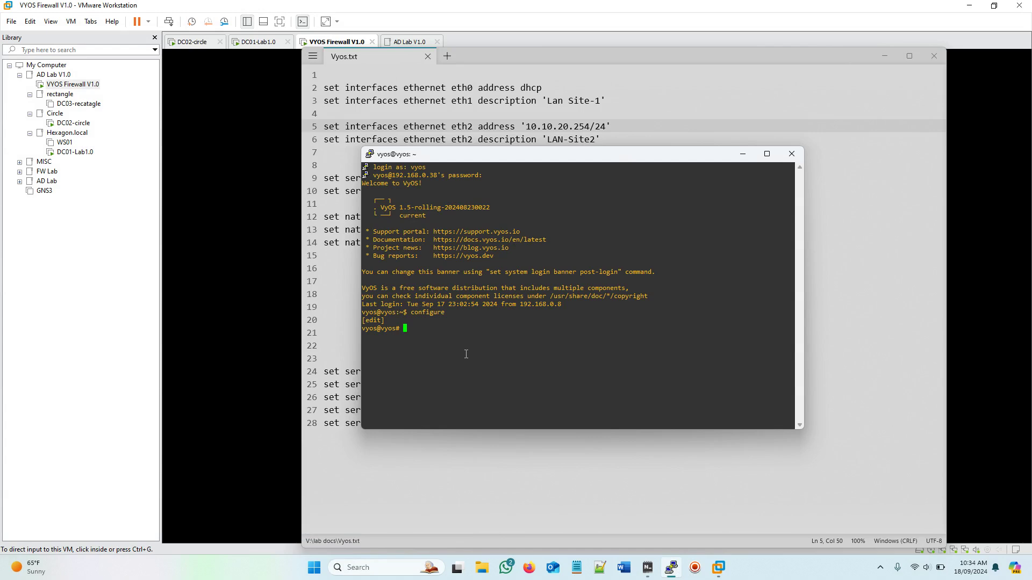
{"action": "type", "text": "exit"}
{"action": "key", "text": "Return"}
{"action": "key", "text": "Return"}
{"action": "type", "text": "show interfaces"}
{"action": "key", "text": "Return"}
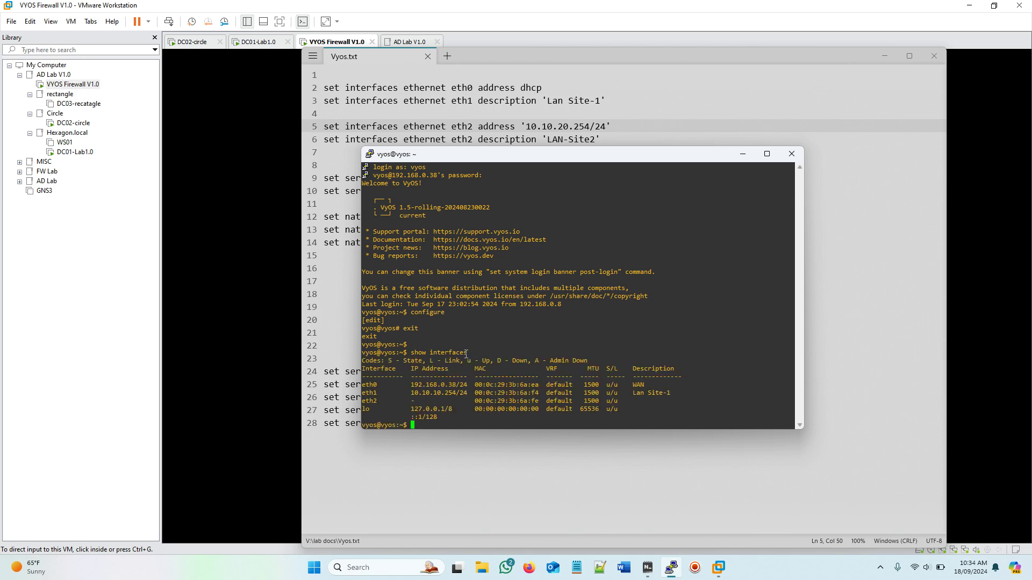
{"action": "key", "text": "Return"}
{"action": "key", "text": "Return"}
{"action": "key", "text": "Return"}
{"action": "key", "text": "Return"}
{"action": "key", "text": "Return"}
{"action": "key", "text": "Return"}
{"action": "key", "text": "Return"}
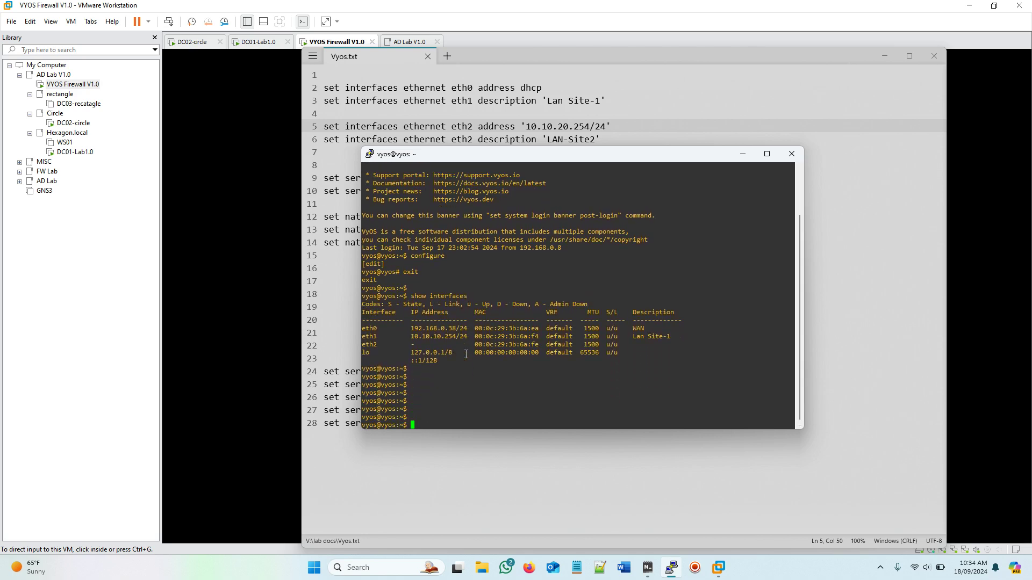
{"action": "left_click_drag", "start_coordinate": [361, 344], "coordinate": [644, 348]}
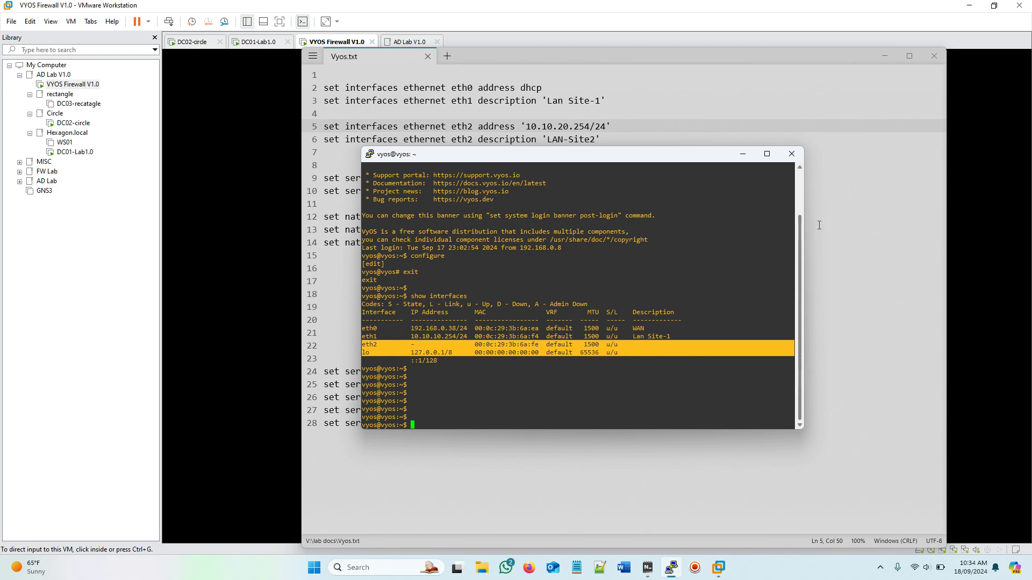
Step: Re-enter configuration mode on the router and bring the Vyos.txt notes forward
{"action": "left_click", "coordinate": [829, 227]}
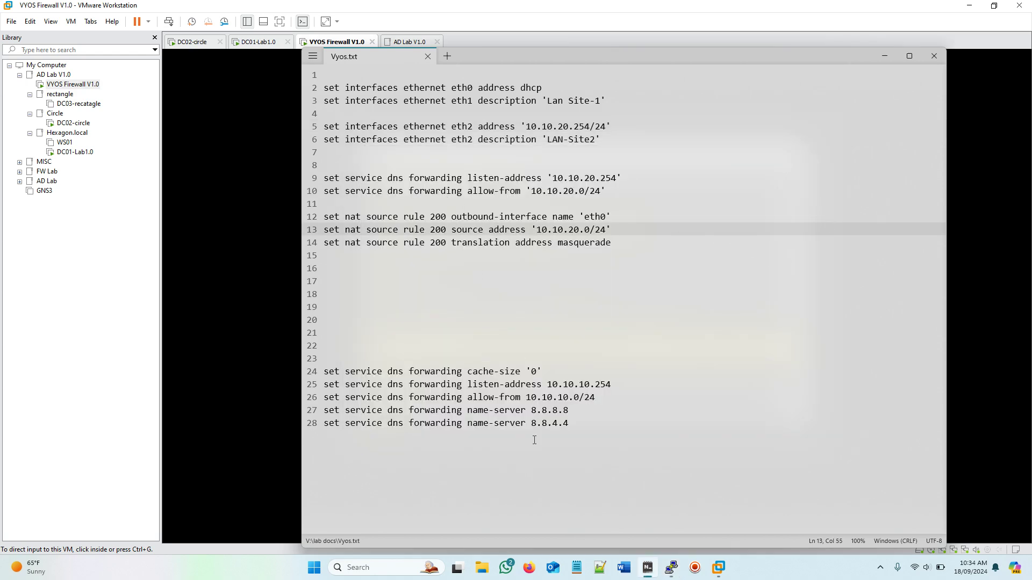
{"action": "left_click", "coordinate": [675, 572]}
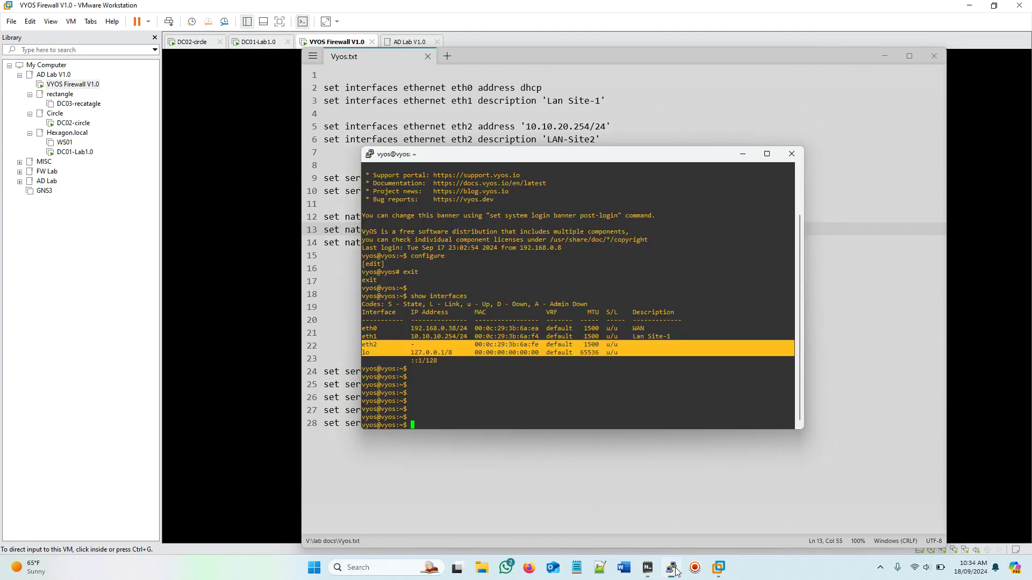
{"action": "left_click", "coordinate": [502, 378]}
{"action": "type", "text": "confi"}
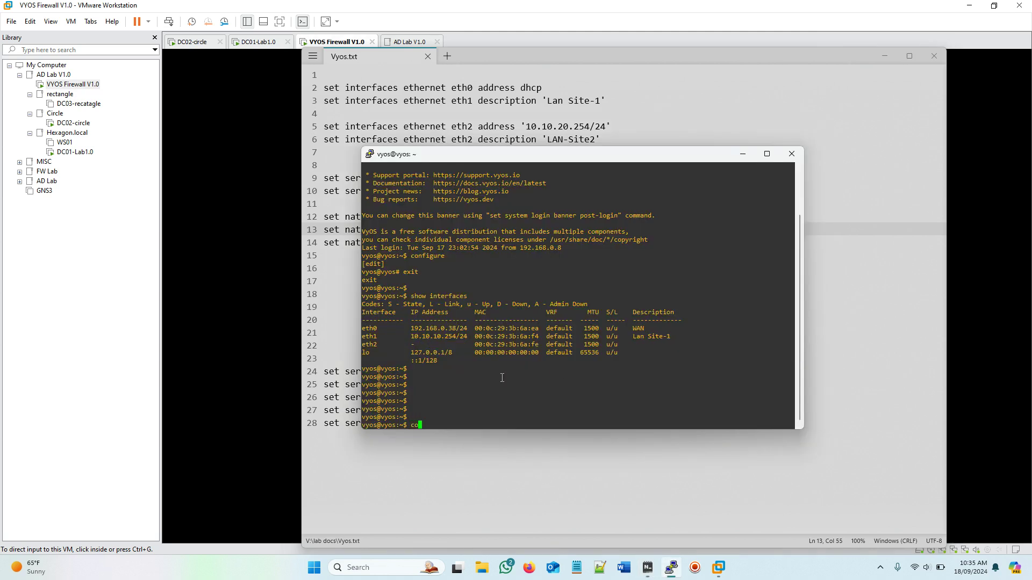
{"action": "key", "text": "Tab"}
{"action": "key", "text": "Return"}
{"action": "key", "text": "Return"}
{"action": "key", "text": "Return"}
{"action": "key", "text": "Return"}
{"action": "key", "text": "Return"}
{"action": "key", "text": "Return"}
{"action": "key", "text": "Return"}
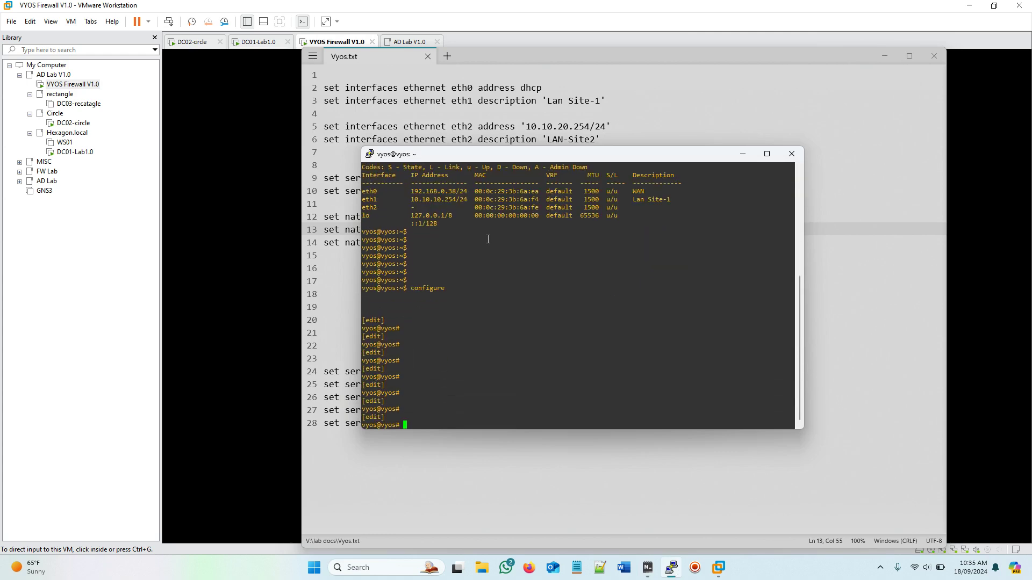
{"action": "left_click_drag", "start_coordinate": [645, 158], "coordinate": [791, 183]}
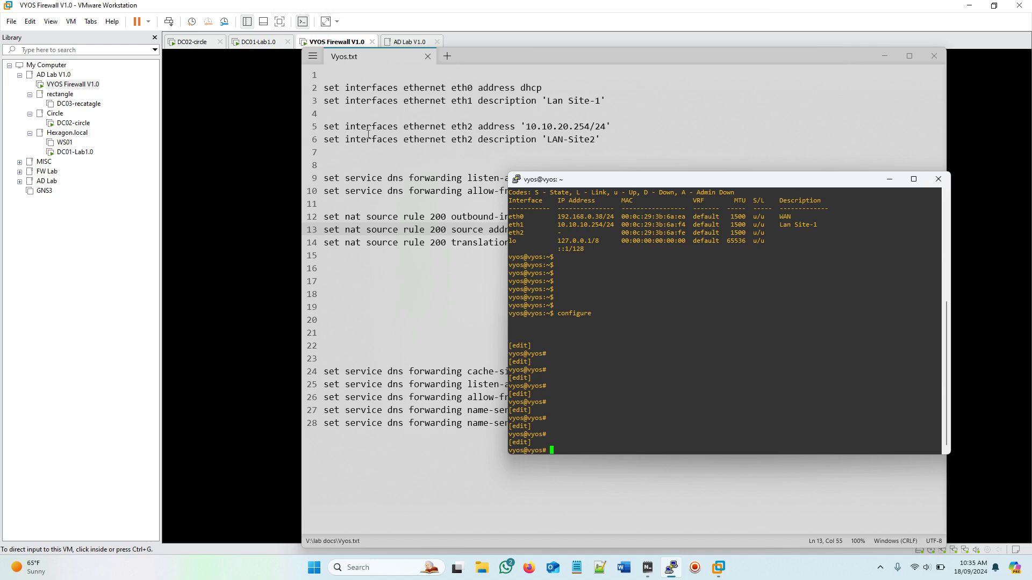
{"action": "left_click", "coordinate": [324, 126]}
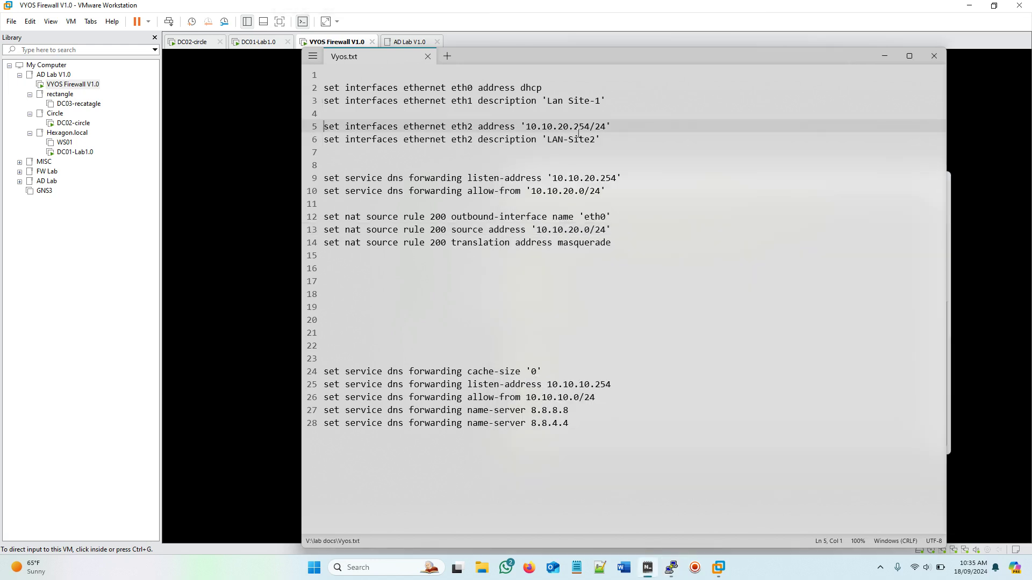
Step: Copy the eth2 address 10.10.20.254/24 and LAN-Site2 description lines and paste them at the router prompt
{"action": "left_click", "coordinate": [568, 136]}
{"action": "left_click_drag", "start_coordinate": [324, 152], "coordinate": [324, 127]}
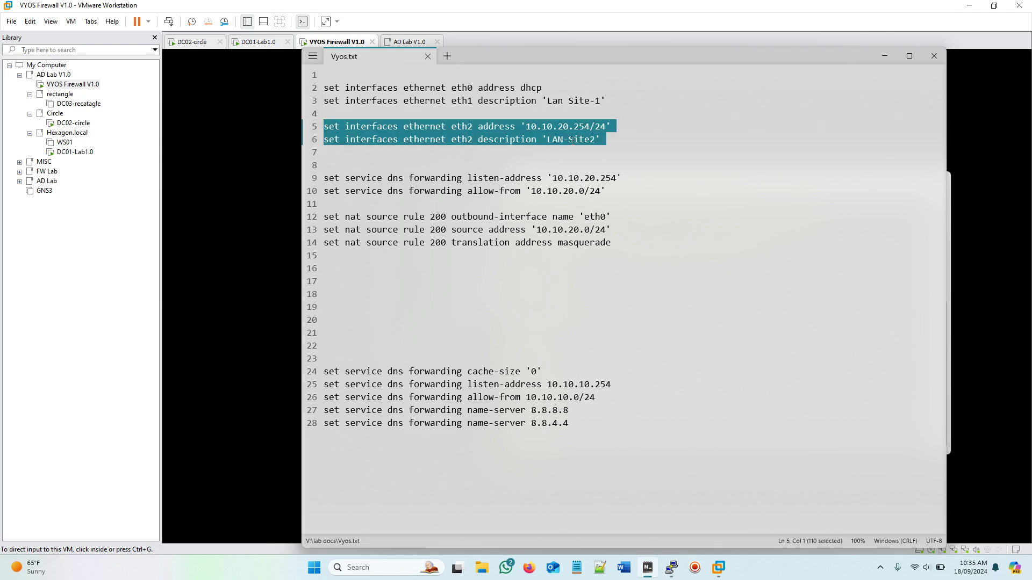
{"action": "right_click", "coordinate": [528, 137]}
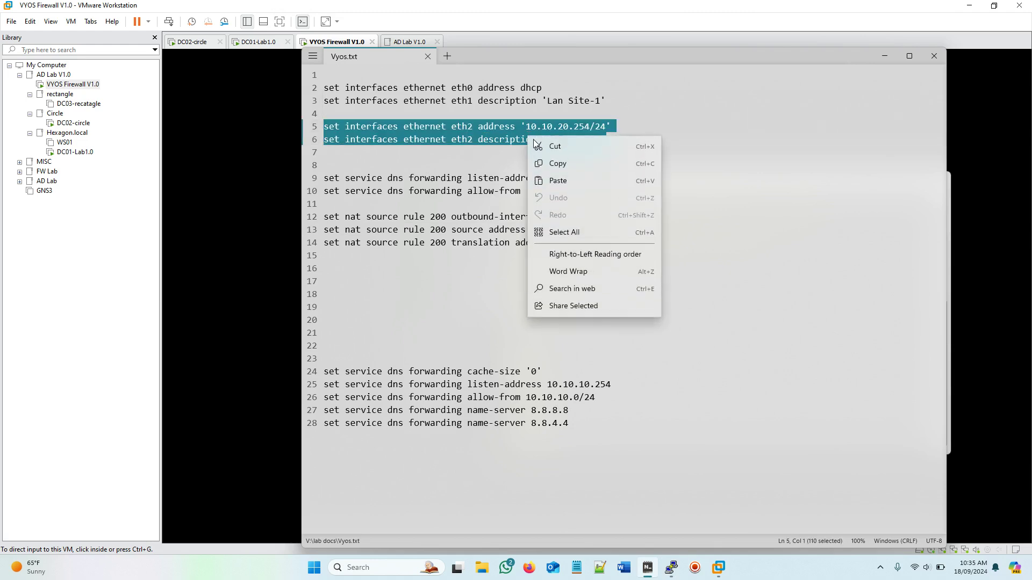
{"action": "left_click", "coordinate": [569, 166]}
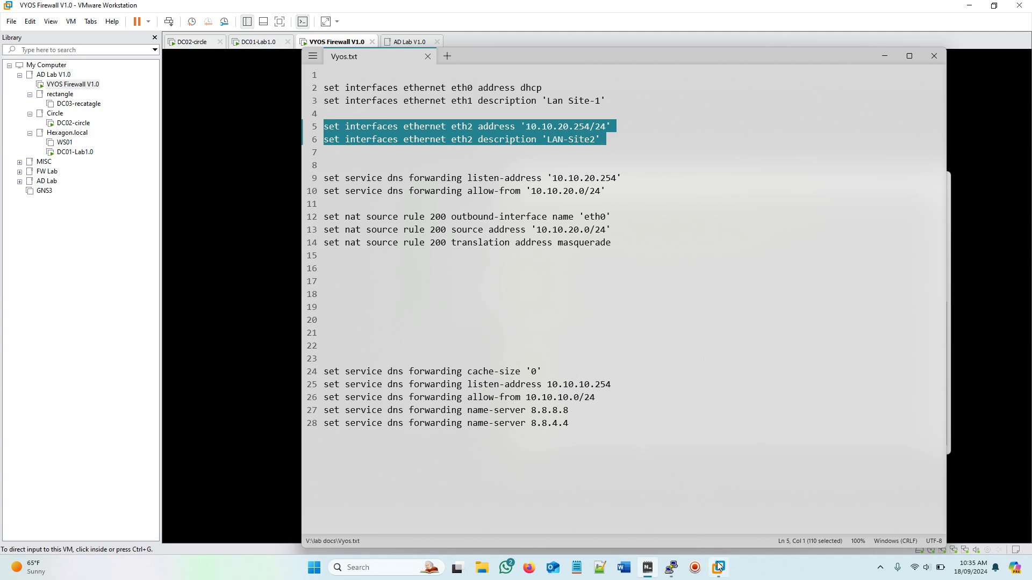
{"action": "mouse_move", "coordinate": [718, 567]}
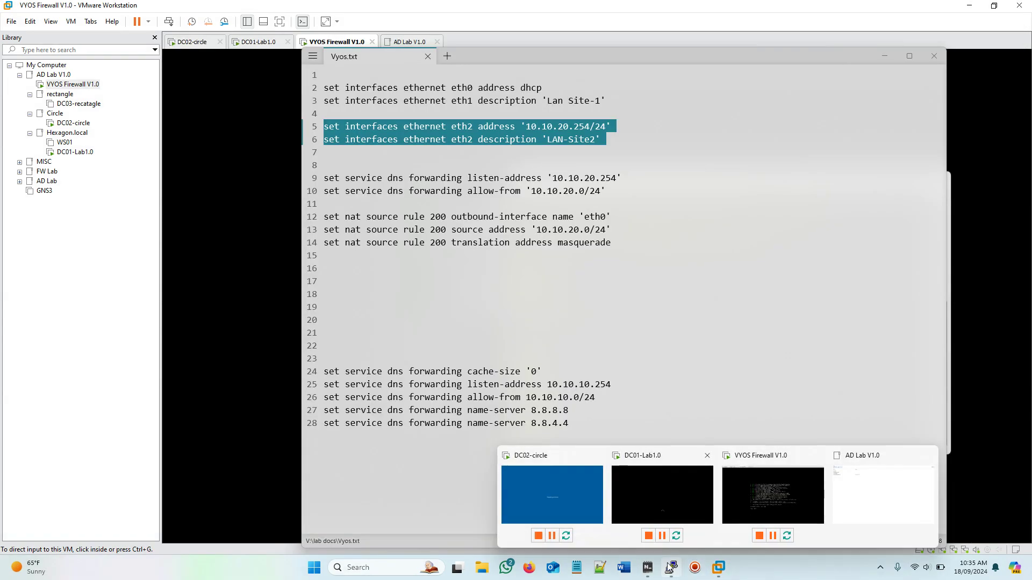
{"action": "left_click", "coordinate": [670, 567]}
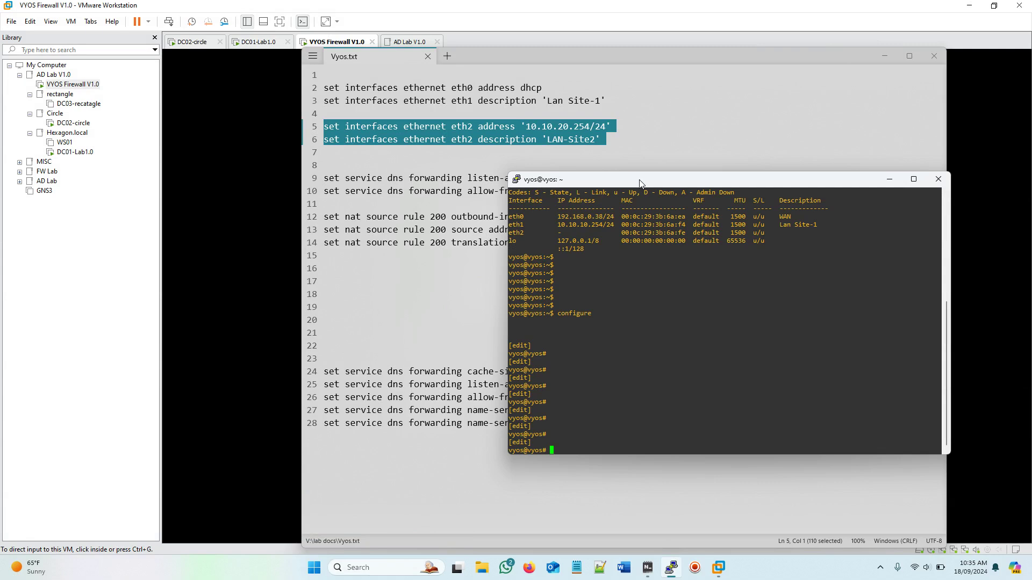
{"action": "left_click_drag", "start_coordinate": [642, 184], "coordinate": [496, 162]}
{"action": "right_click", "coordinate": [510, 395]}
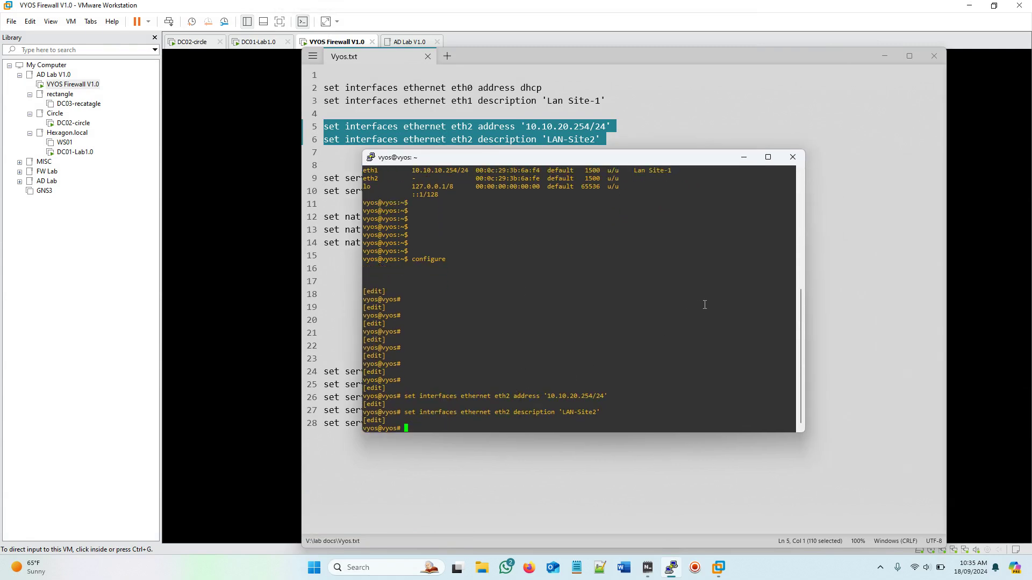
Step: Move the PuTTY window to the right edge and bring Vyos.txt forward at line 9
{"action": "left_click_drag", "start_coordinate": [562, 160], "coordinate": [828, 124]}
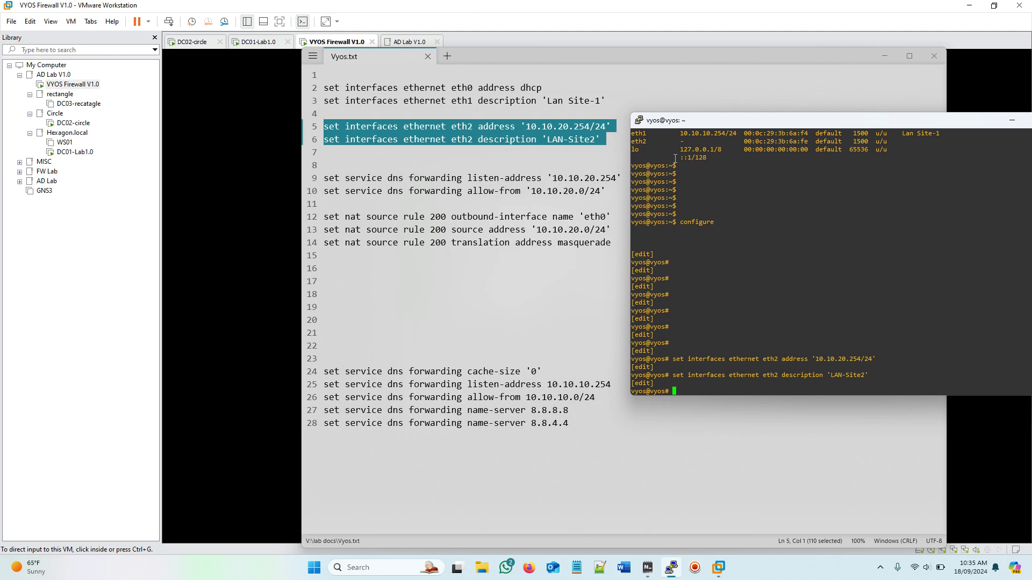
{"action": "left_click_drag", "start_coordinate": [802, 126], "coordinate": [795, 117]}
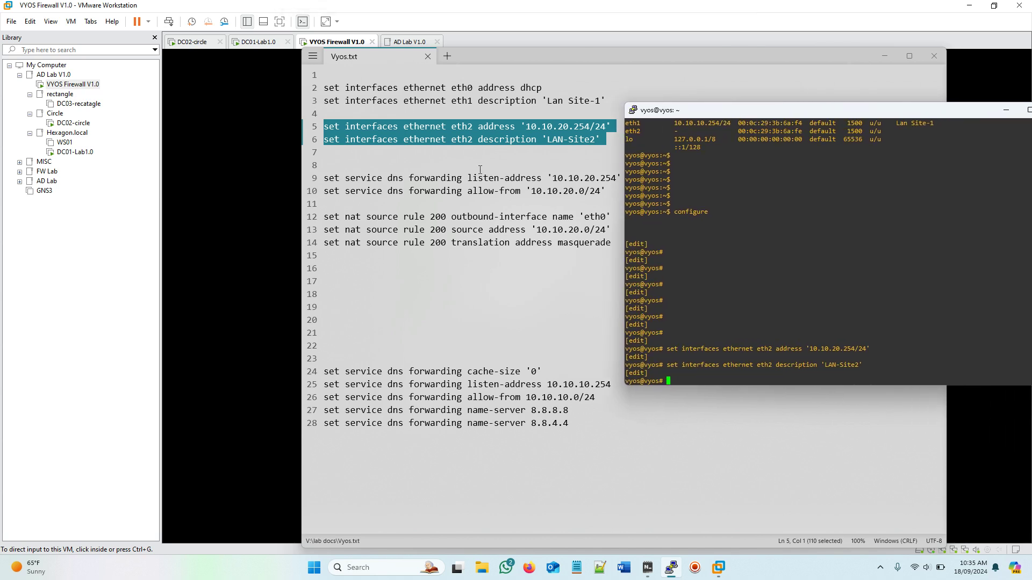
{"action": "left_click", "coordinate": [324, 178]}
{"action": "left_click", "coordinate": [557, 178]}
Step: Copy the DNS forwarding listen-address 10.10.20.254 and allow-from 10.10.20.0/24 lines and run them in PuTTY
{"action": "left_click_drag", "start_coordinate": [325, 178], "coordinate": [636, 186]}
{"action": "right_click", "coordinate": [541, 188]}
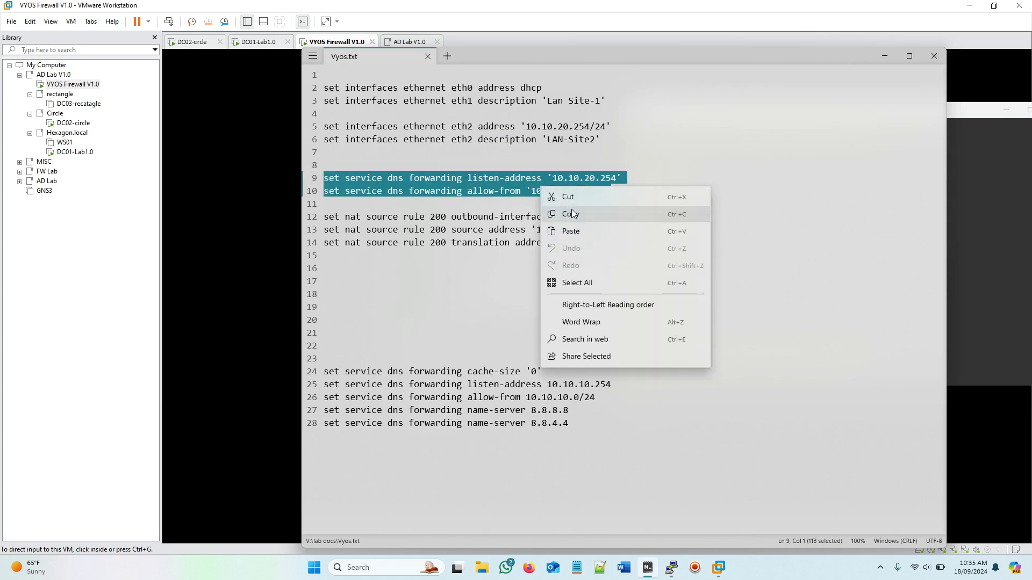
{"action": "left_click", "coordinate": [596, 216]}
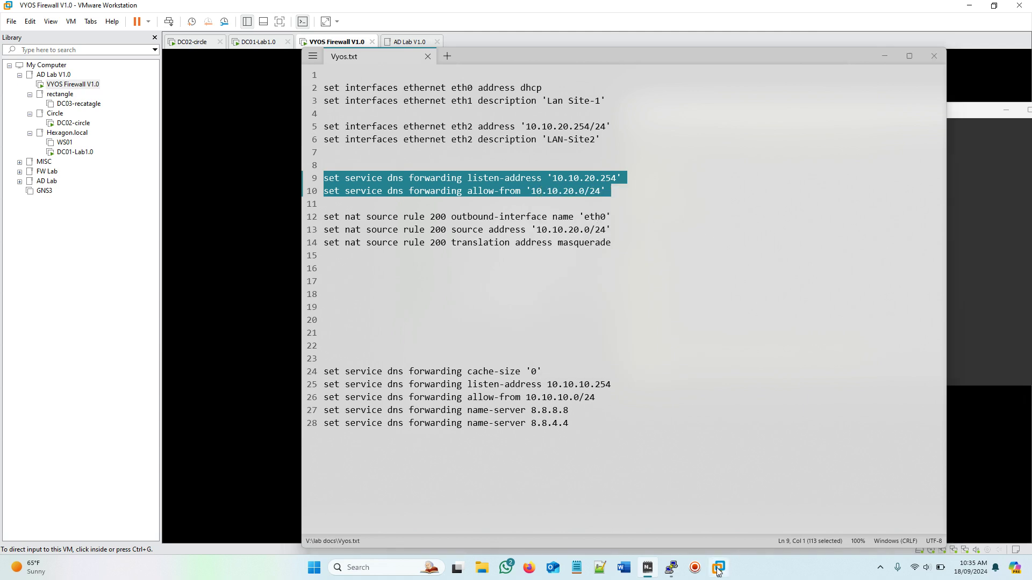
{"action": "mouse_move", "coordinate": [717, 568]}
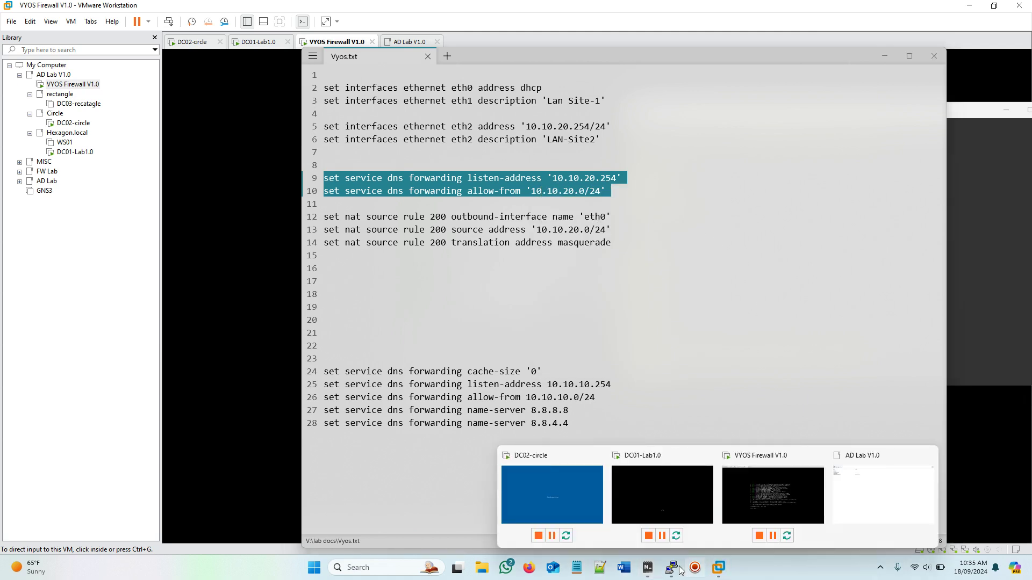
{"action": "left_click", "coordinate": [670, 568]}
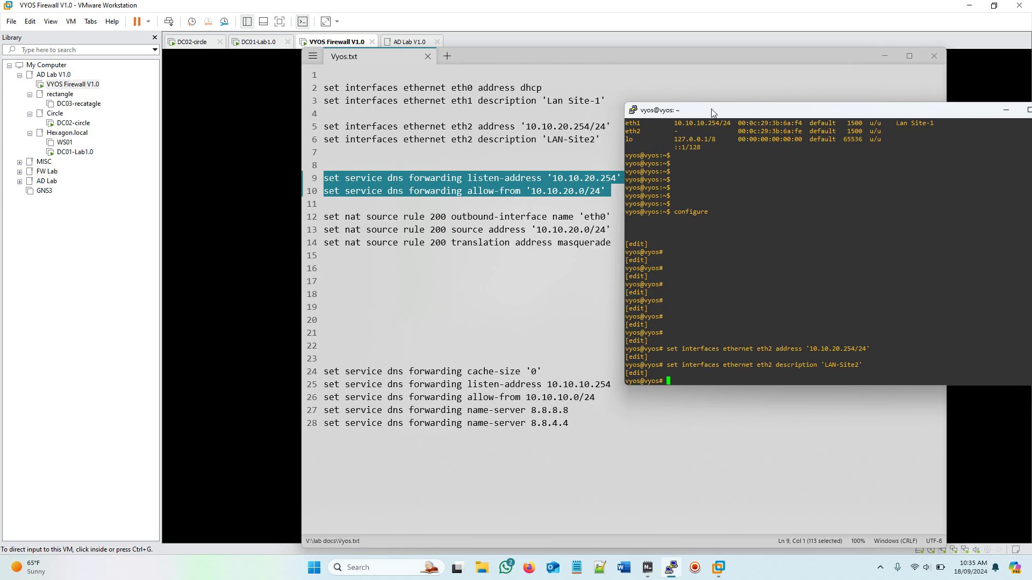
{"action": "left_click_drag", "start_coordinate": [739, 110], "coordinate": [572, 108]}
{"action": "right_click", "coordinate": [639, 267]}
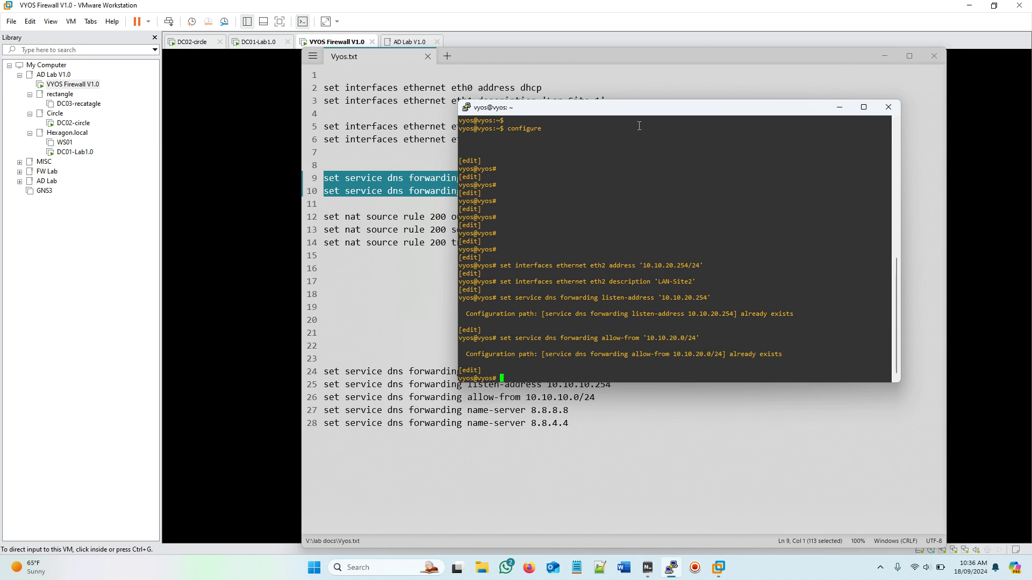
{"action": "left_click_drag", "start_coordinate": [629, 111], "coordinate": [801, 121]}
Step: Copy the three NAT source rule 200 lines (eth0, 10.10.20.0/24, masquerade) and run them in PuTTY
{"action": "left_click", "coordinate": [425, 266]}
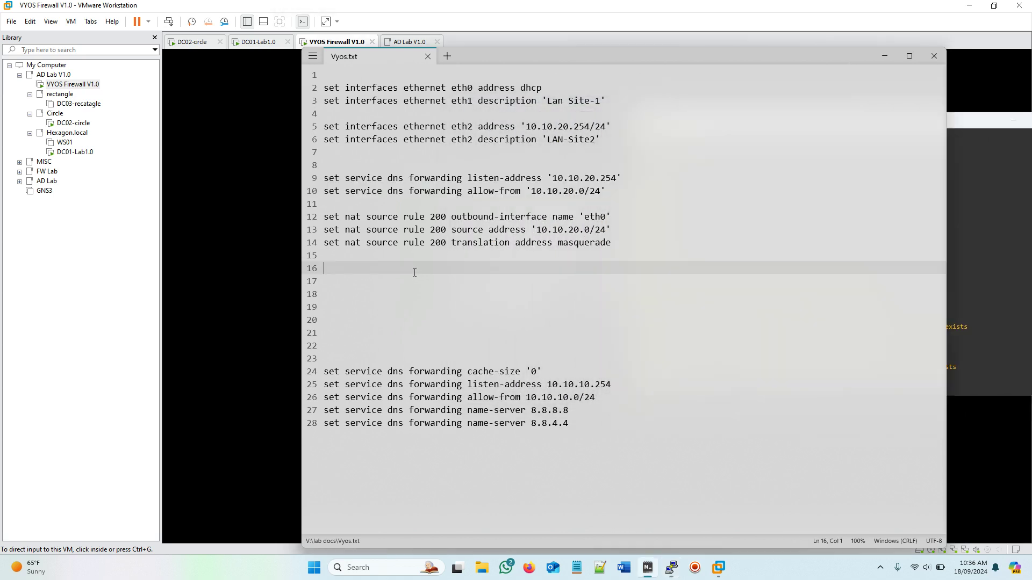
{"action": "left_click_drag", "start_coordinate": [327, 217], "coordinate": [617, 245]}
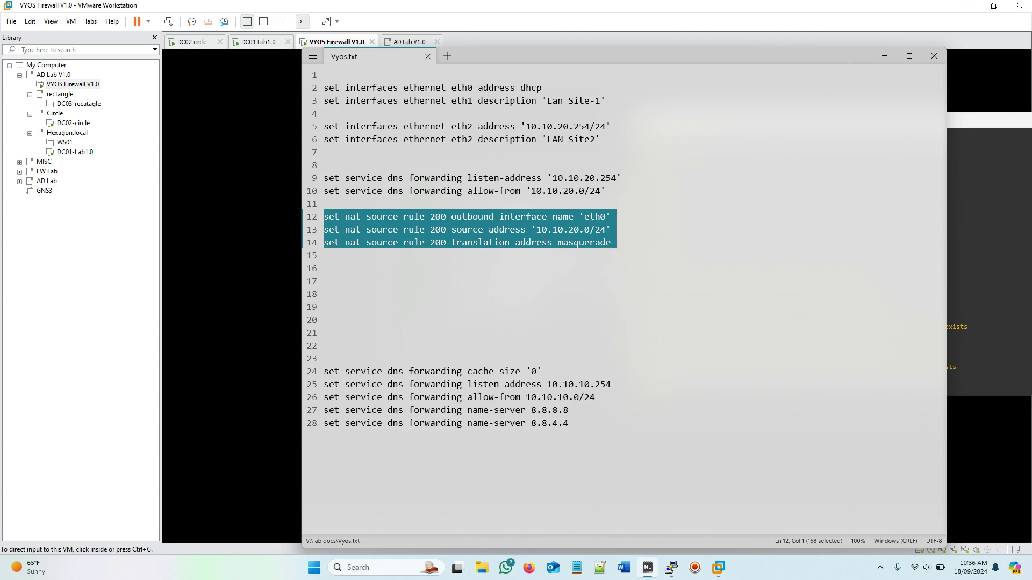
{"action": "right_click", "coordinate": [495, 234]}
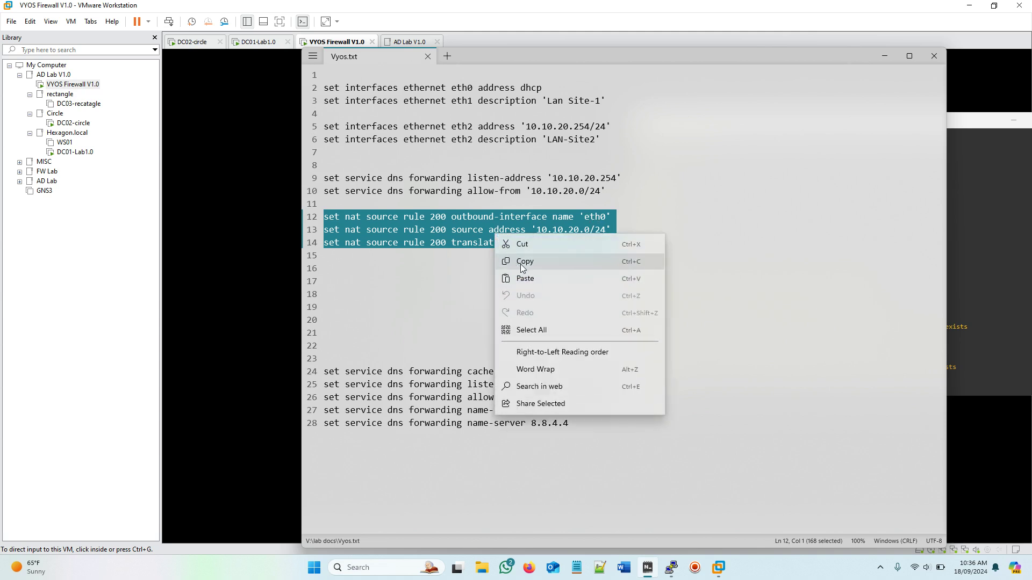
{"action": "left_click", "coordinate": [520, 266]}
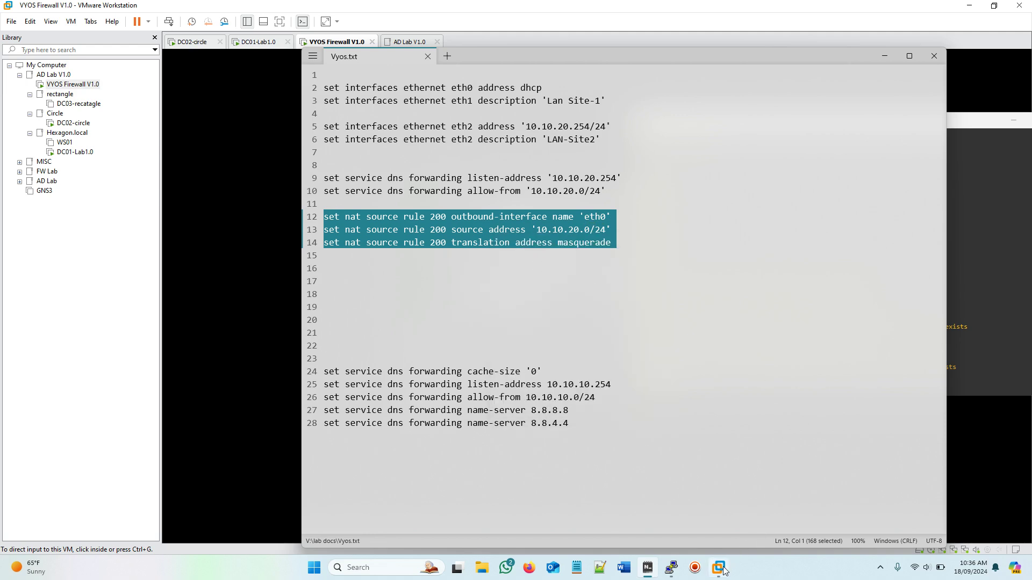
{"action": "mouse_move", "coordinate": [720, 569]}
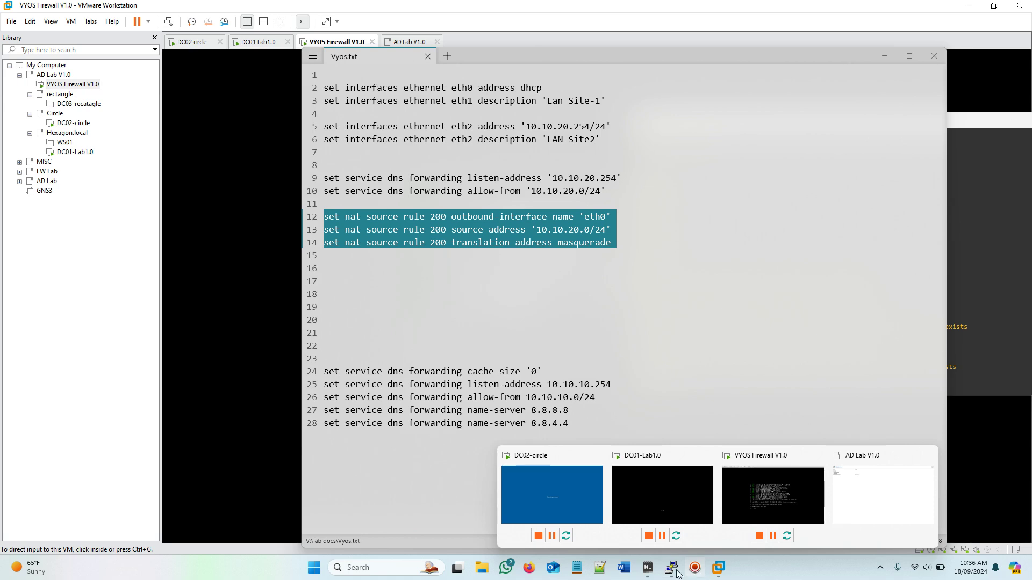
{"action": "left_click", "coordinate": [670, 567]}
{"action": "left_click_drag", "start_coordinate": [746, 124], "coordinate": [465, 82]}
{"action": "right_click", "coordinate": [487, 341]}
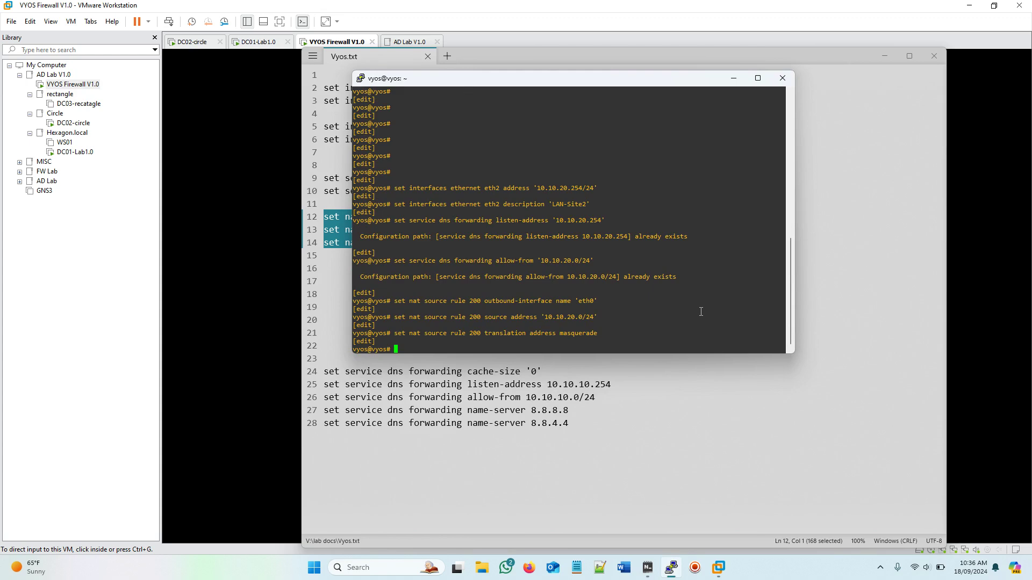
Step: Commit and save the router configuration, exit configuration mode, and type show configuration
{"action": "type", "text": "comm"}
{"action": "key", "text": "Tab"}
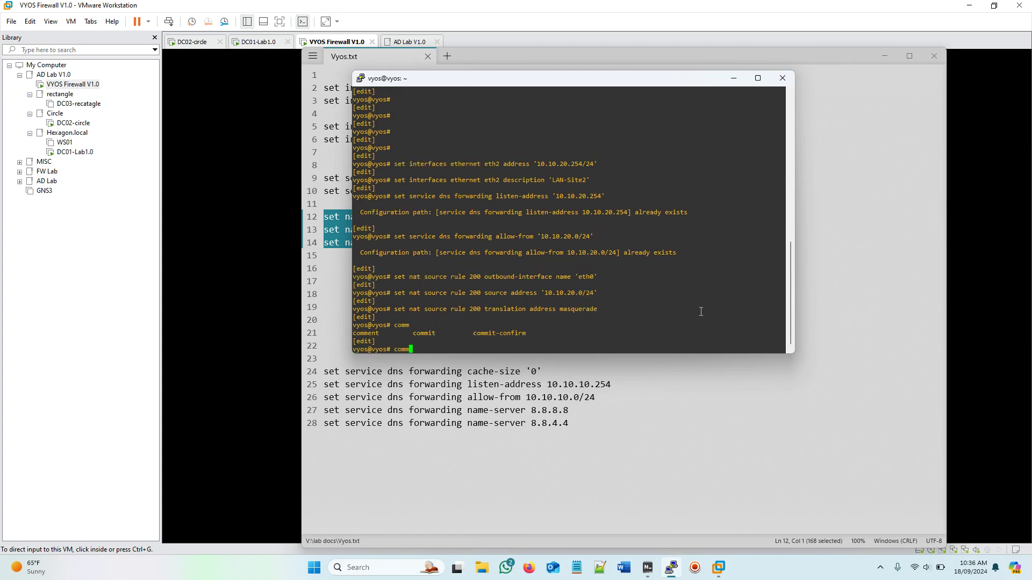
{"action": "type", "text": "i"}
{"action": "key", "text": "Tab"}
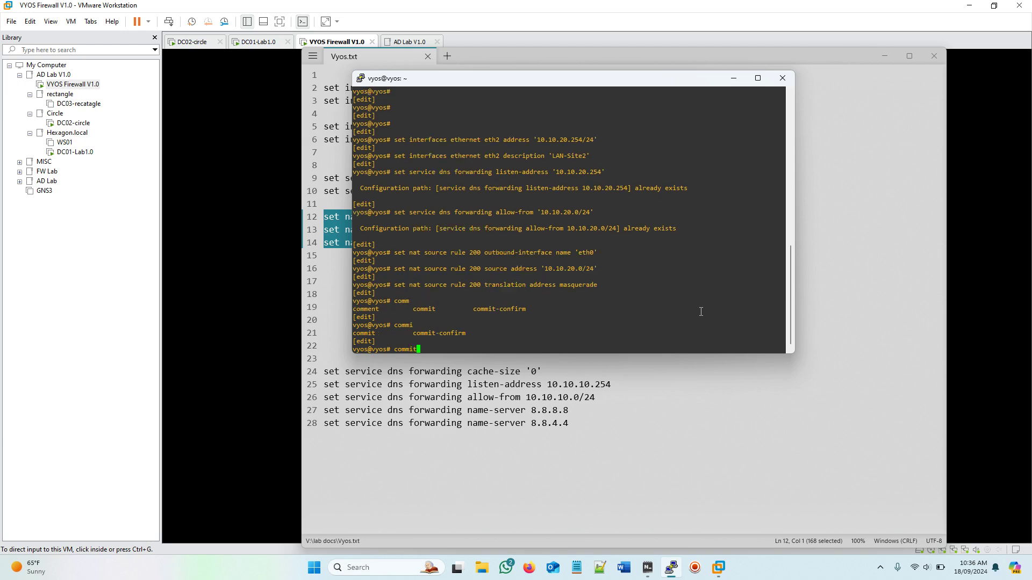
{"action": "key", "text": "Return"}
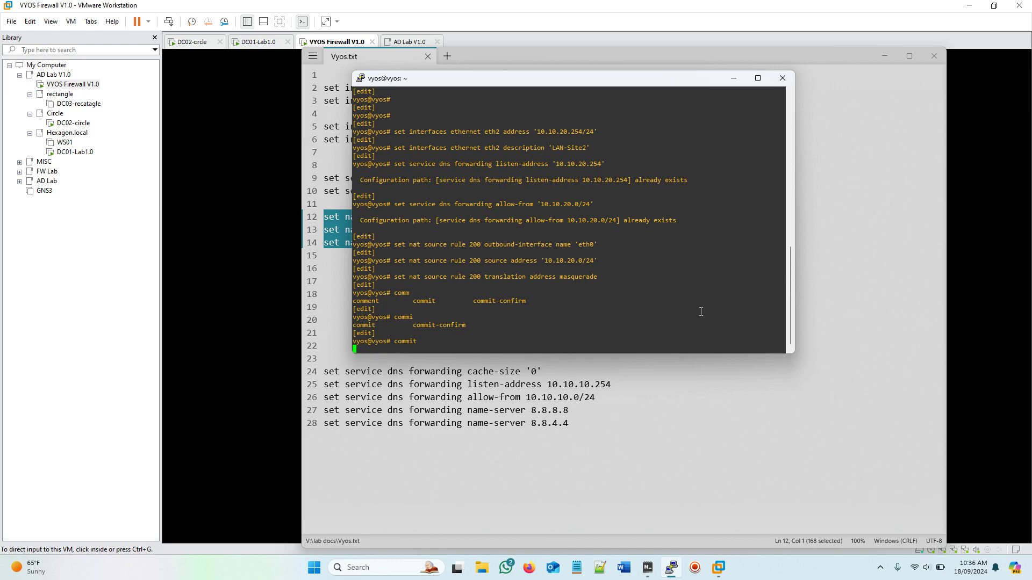
{"action": "type", "text": "save"}
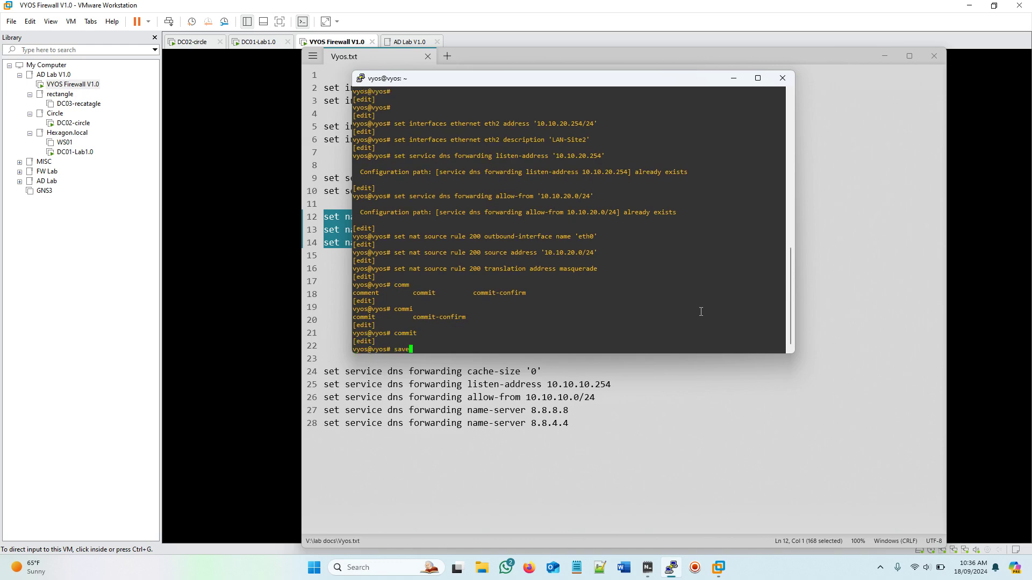
{"action": "key", "text": "Return"}
{"action": "key", "text": "Return"}
{"action": "key", "text": "Return"}
{"action": "key", "text": "Return"}
{"action": "key", "text": "Return"}
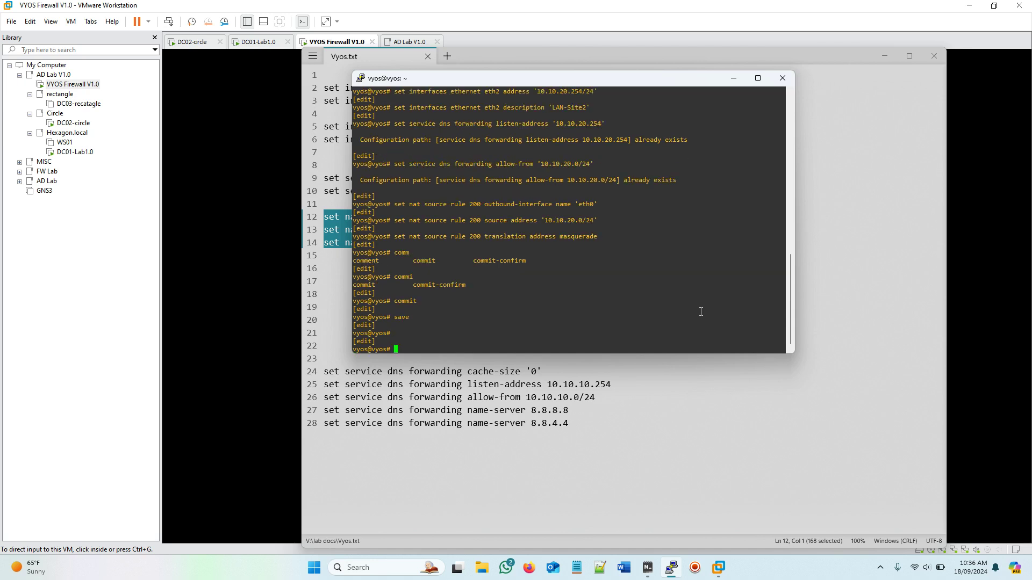
{"action": "type", "text": "exit"}
{"action": "key", "text": "Return"}
{"action": "key", "text": "Return"}
{"action": "type", "text": "show configuration"}
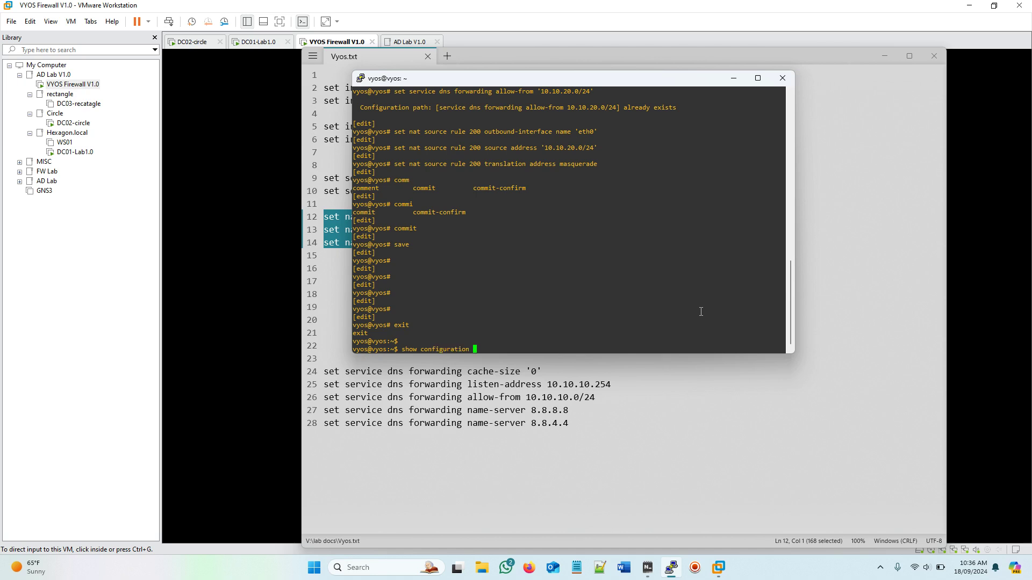
Step: Page through the full configuration, checking NAT rule 200, DNS forwarding, NTP and system settings
{"action": "key", "text": "Return"}
{"action": "key", "text": "Return"}
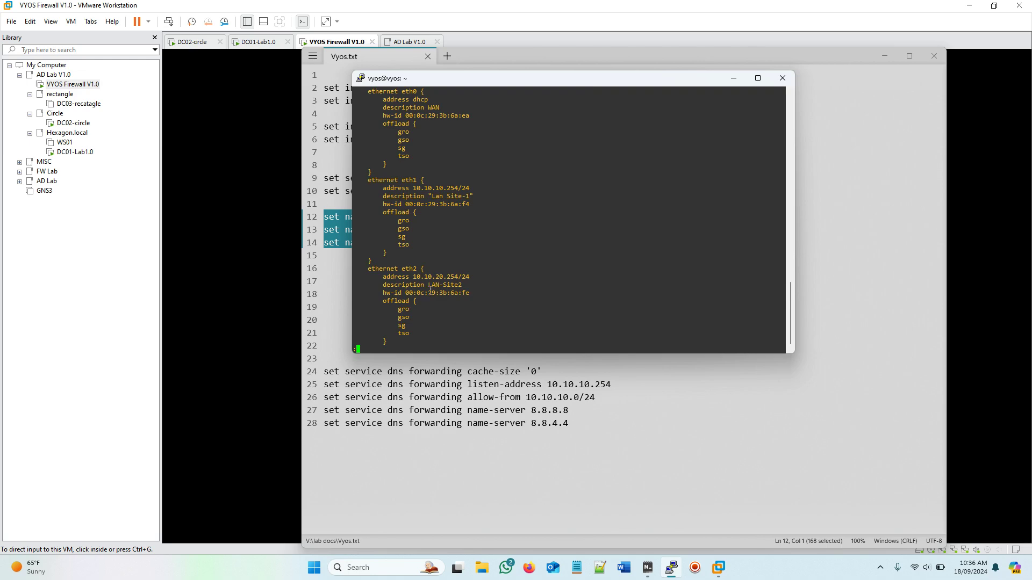
{"action": "key", "text": "Return"}
{"action": "key", "text": "Return"}
{"action": "key", "text": "Return"}
{"action": "key", "text": "Return"}
{"action": "key", "text": "Return"}
{"action": "key", "text": "Return"}
{"action": "key", "text": "Return"}
{"action": "key", "text": "Return"}
{"action": "key", "text": "Return"}
{"action": "key", "text": "Return"}
{"action": "key", "text": "Return"}
{"action": "key", "text": "Return"}
{"action": "key", "text": "Return"}
{"action": "key", "text": "Return"}
{"action": "key", "text": "Return"}
{"action": "key", "text": "Return"}
{"action": "key", "text": "Return"}
{"action": "key", "text": "Return"}
{"action": "key", "text": "Return"}
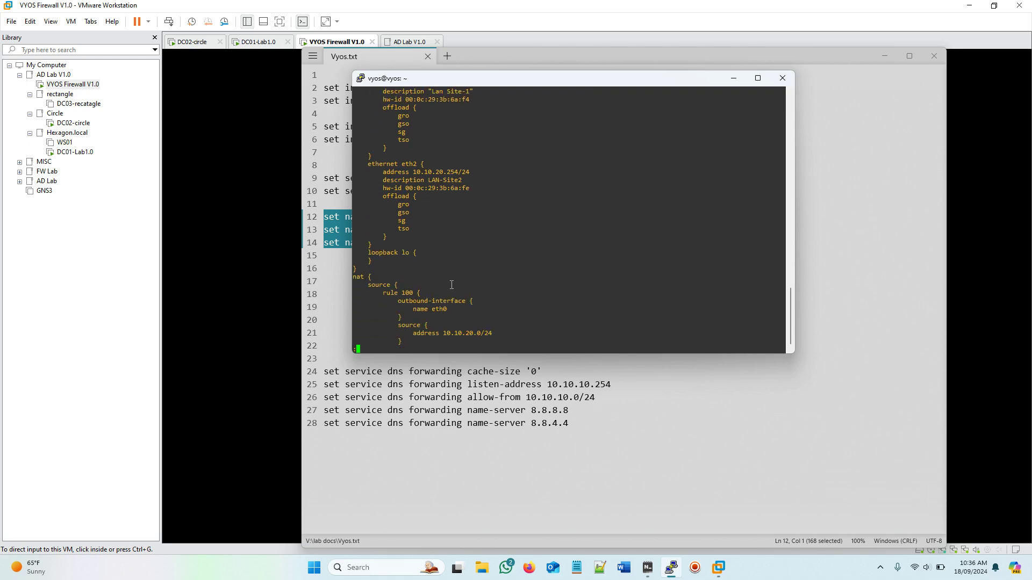
{"action": "key", "text": "Return"}
{"action": "key", "text": "Return"}
{"action": "key", "text": "Return"}
{"action": "key", "text": "Return"}
{"action": "key", "text": "Return"}
{"action": "key", "text": "Return"}
{"action": "key", "text": "Return"}
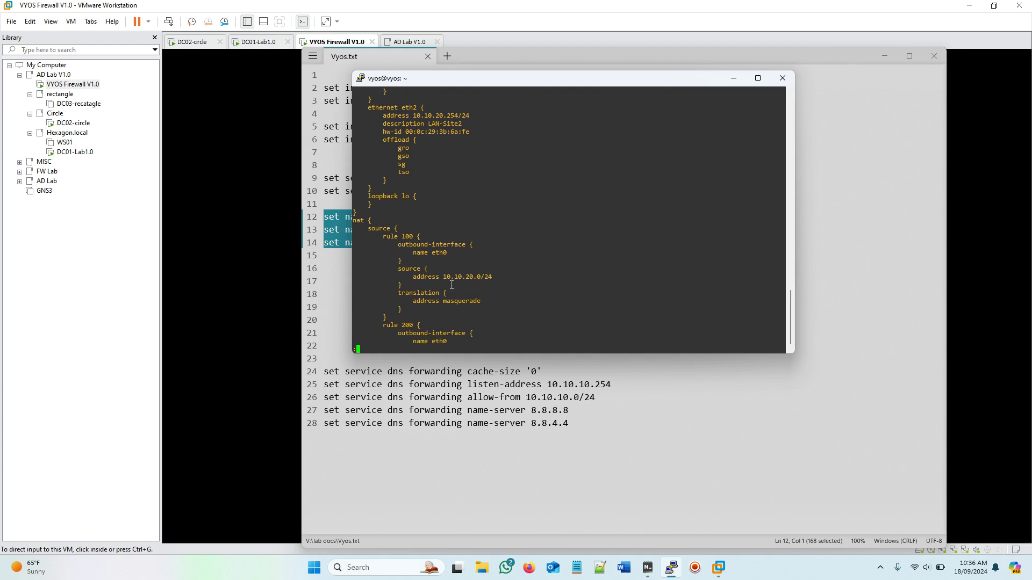
{"action": "key", "text": "Return"}
{"action": "key", "text": "Return"}
{"action": "key", "text": "Return"}
{"action": "key", "text": "Return"}
{"action": "key", "text": "Return"}
{"action": "key", "text": "Return"}
{"action": "key", "text": "Return"}
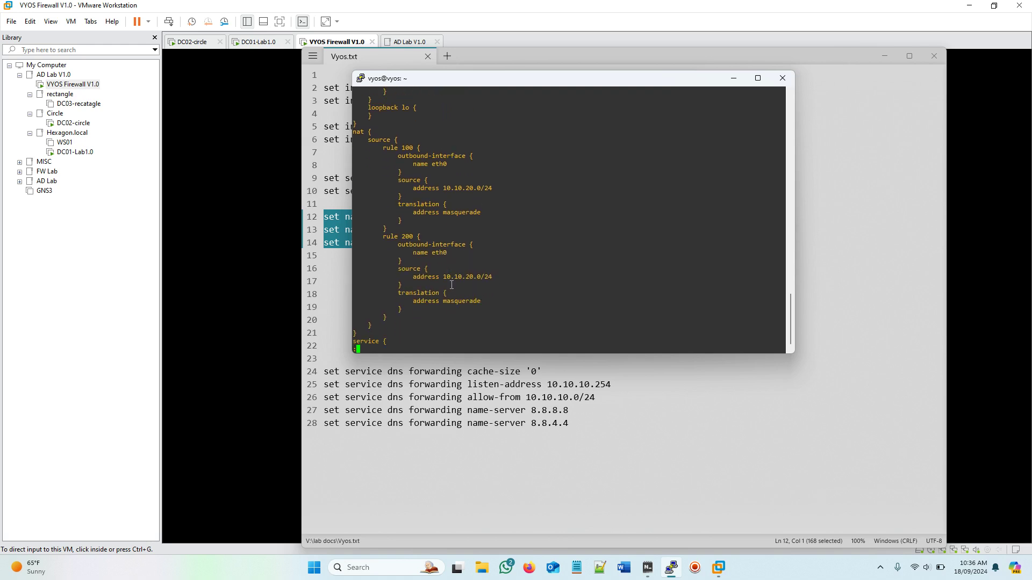
{"action": "key", "text": "Return"}
{"action": "key", "text": "Return"}
{"action": "key", "text": "Return"}
{"action": "key", "text": "Return"}
{"action": "key", "text": "Return"}
{"action": "key", "text": "Return"}
{"action": "key", "text": "Return"}
{"action": "key", "text": "Return"}
{"action": "key", "text": "Return"}
{"action": "key", "text": "Return"}
{"action": "key", "text": "Return"}
{"action": "key", "text": "Return"}
{"action": "key", "text": "Return"}
{"action": "key", "text": "Return"}
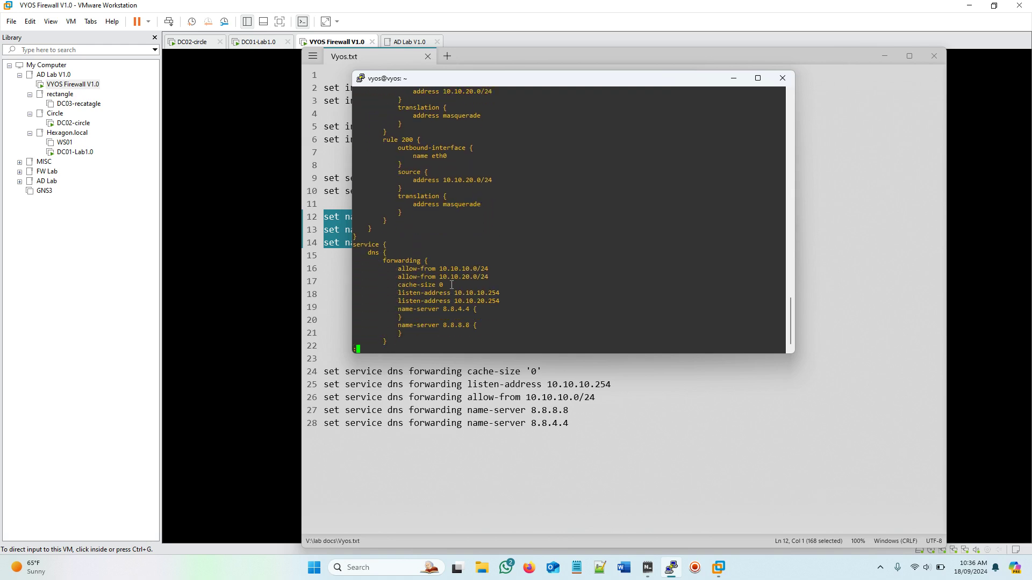
{"action": "key", "text": "Return"}
{"action": "key", "text": "Return"}
{"action": "key", "text": "Return"}
{"action": "key", "text": "Return"}
{"action": "key", "text": "Return"}
{"action": "key", "text": "Return"}
{"action": "key", "text": "Return"}
{"action": "key", "text": "Return"}
{"action": "key", "text": "Return"}
{"action": "key", "text": "Return"}
{"action": "key", "text": "Return"}
{"action": "key", "text": "Return"}
{"action": "key", "text": "Return"}
{"action": "key", "text": "Return"}
{"action": "key", "text": "Return"}
{"action": "key", "text": "Return"}
{"action": "key", "text": "Return"}
{"action": "key", "text": "Return"}
{"action": "key", "text": "Return"}
{"action": "key", "text": "Return"}
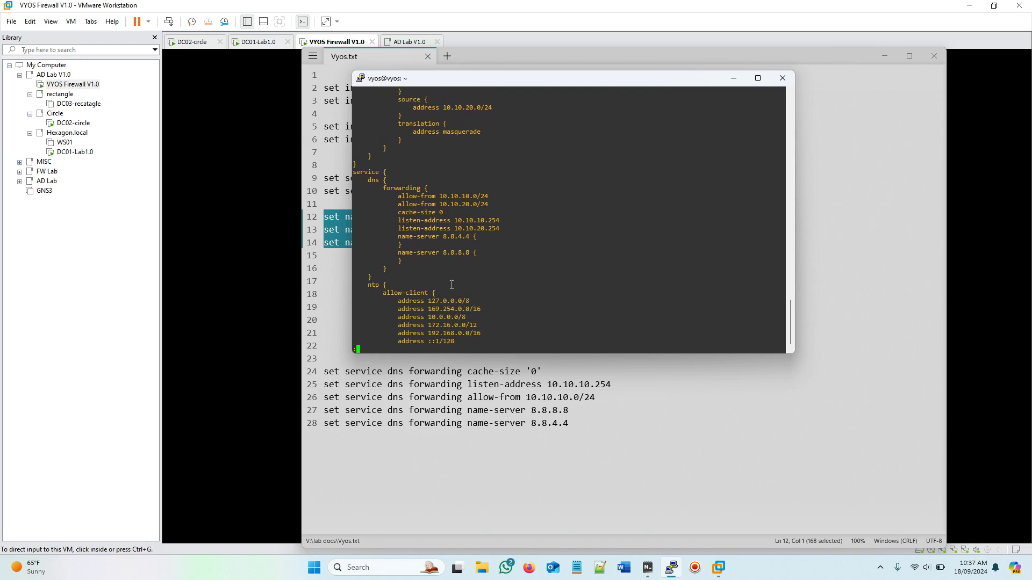
{"action": "key", "text": "Return"}
{"action": "key", "text": "Return"}
{"action": "key", "text": "Return"}
{"action": "key", "text": "Return"}
{"action": "key", "text": "Return"}
{"action": "key", "text": "Return"}
{"action": "key", "text": "Return"}
{"action": "key", "text": "Return"}
{"action": "key", "text": "Return"}
{"action": "key", "text": "Return"}
{"action": "key", "text": "Return"}
{"action": "key", "text": "Return"}
{"action": "key", "text": "Return"}
{"action": "key", "text": "Return"}
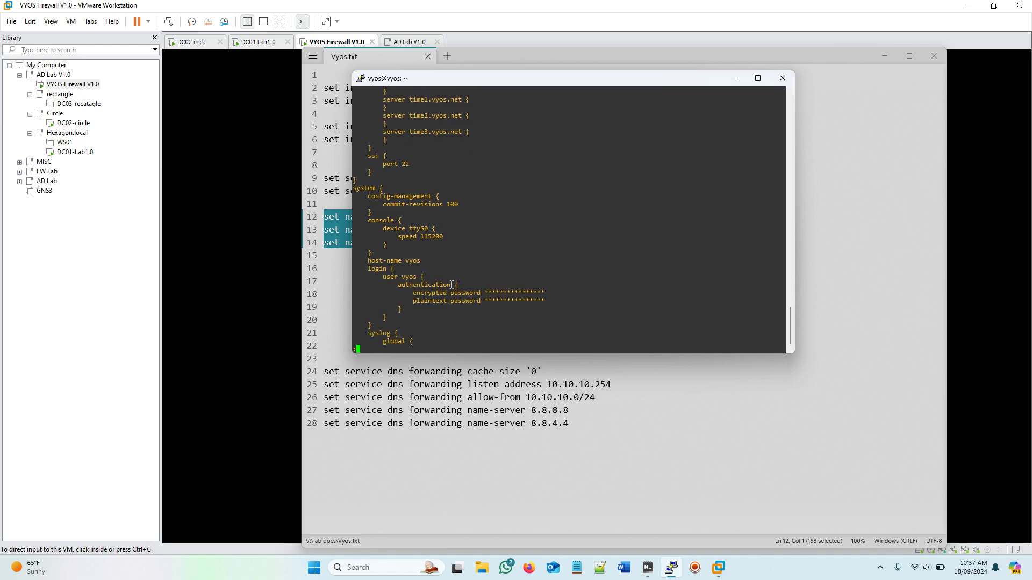
{"action": "key", "text": "q"}
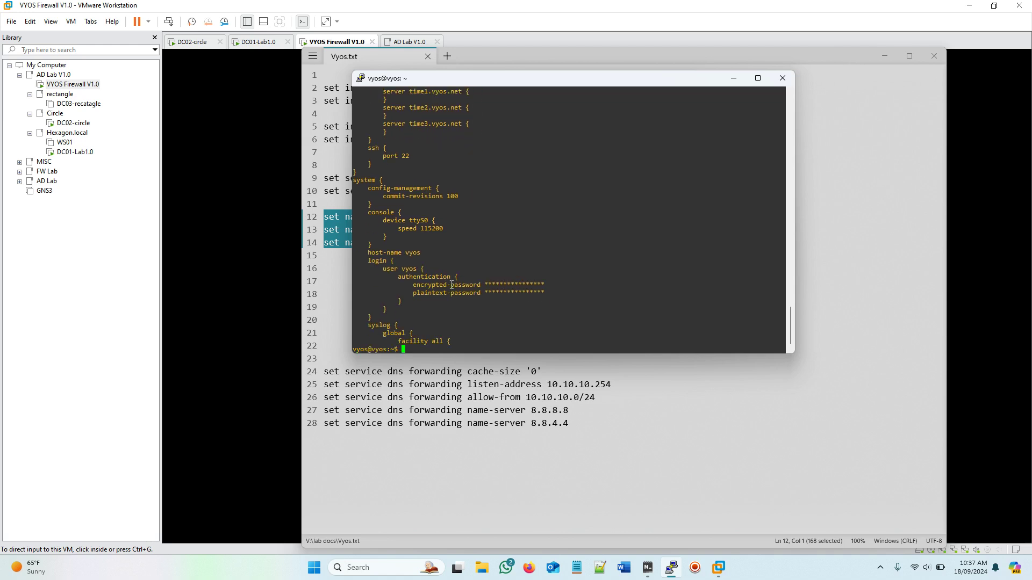
{"action": "key", "text": "Return"}
Step: Run show interfaces and confirm eth2 is up as LAN-Site2 at 10.10.20.254/24
{"action": "type", "text": "sh"}
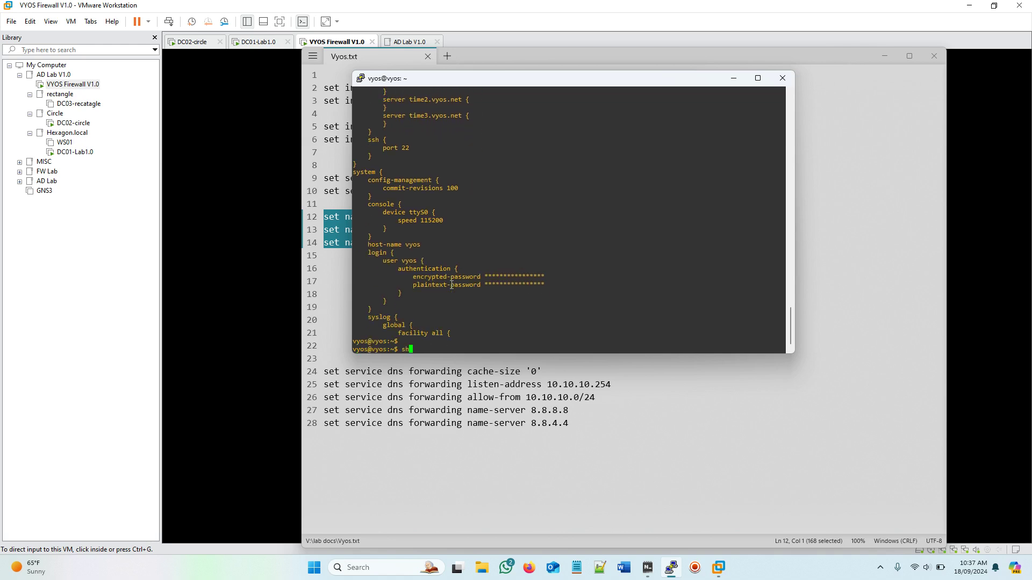
{"action": "type", "text": "ow int"}
{"action": "key", "text": "Tab"}
{"action": "key", "text": "Return"}
{"action": "key", "text": "Return"}
{"action": "key", "text": "Return"}
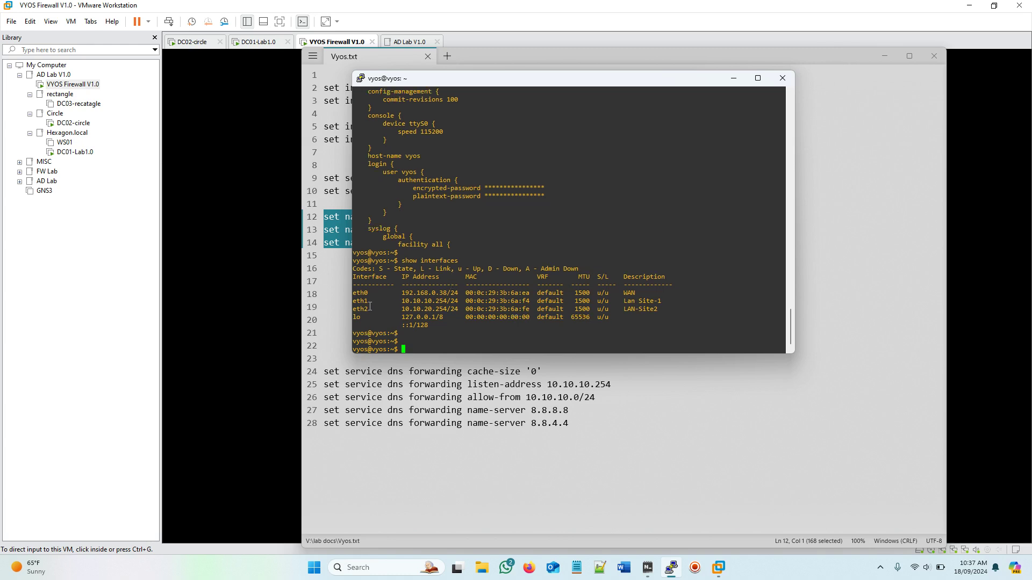
Step: Log out of the router session with exit and close the Vyos.txt Notepad window
{"action": "left_click_drag", "start_coordinate": [353, 309], "coordinate": [663, 310]}
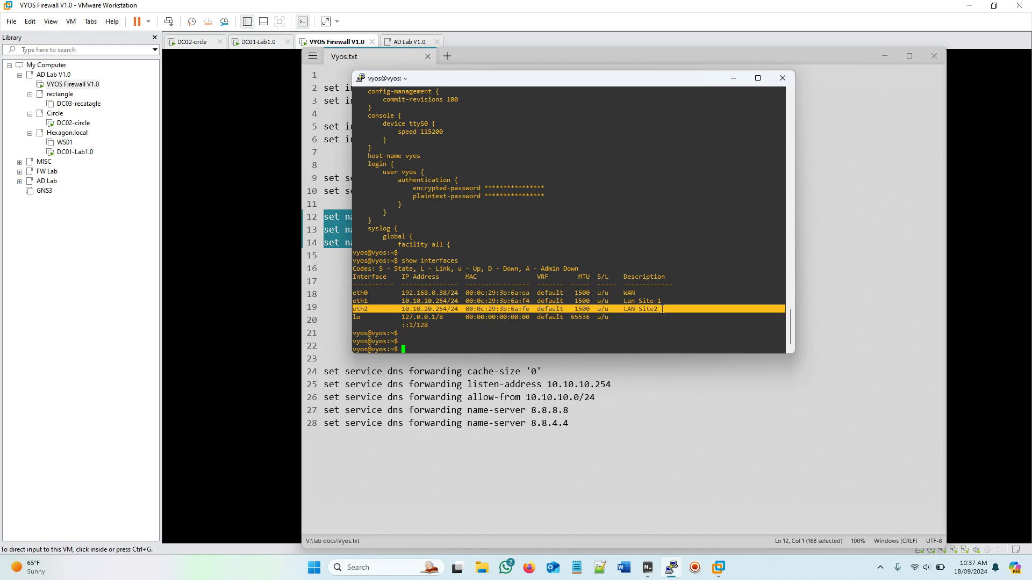
{"action": "left_click", "coordinate": [662, 310]}
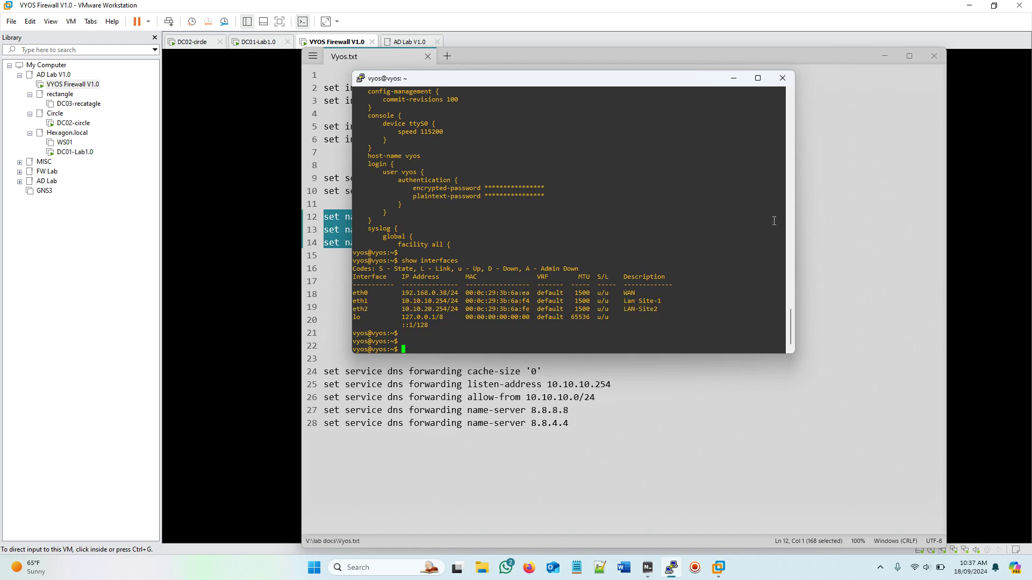
{"action": "type", "text": "exit"}
{"action": "key", "text": "Return"}
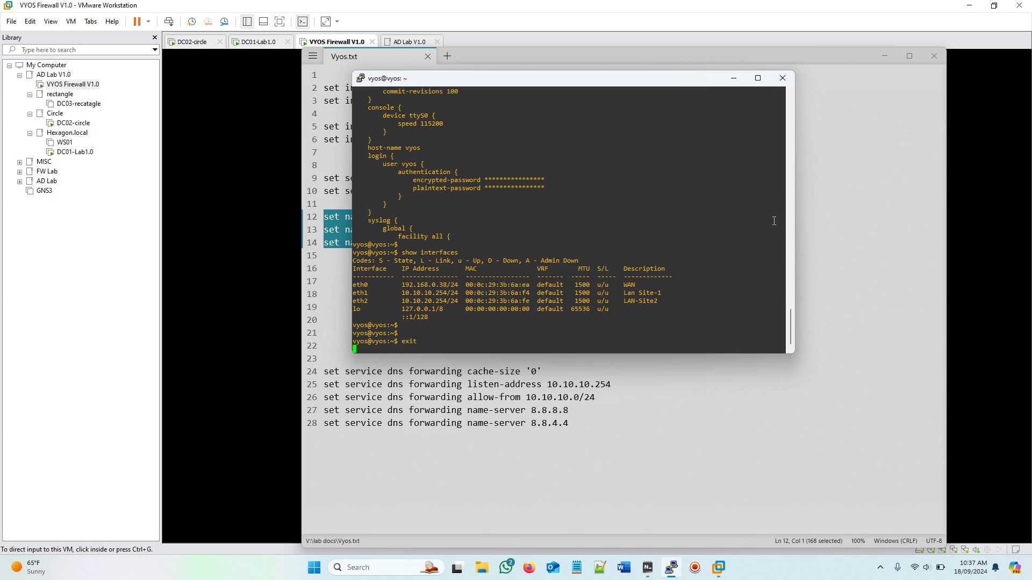
{"action": "left_click", "coordinate": [676, 327]}
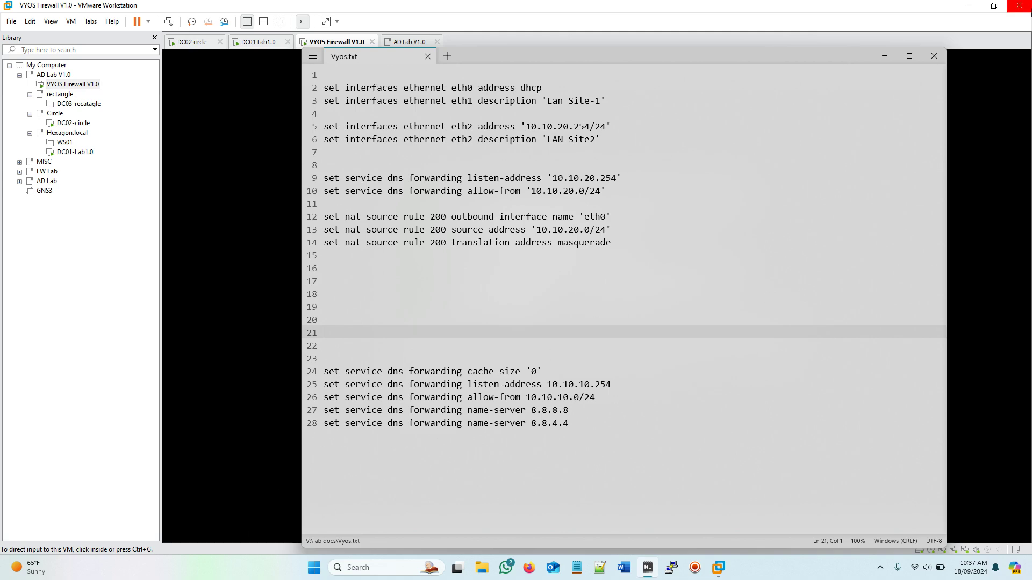
{"action": "left_click", "coordinate": [936, 57]}
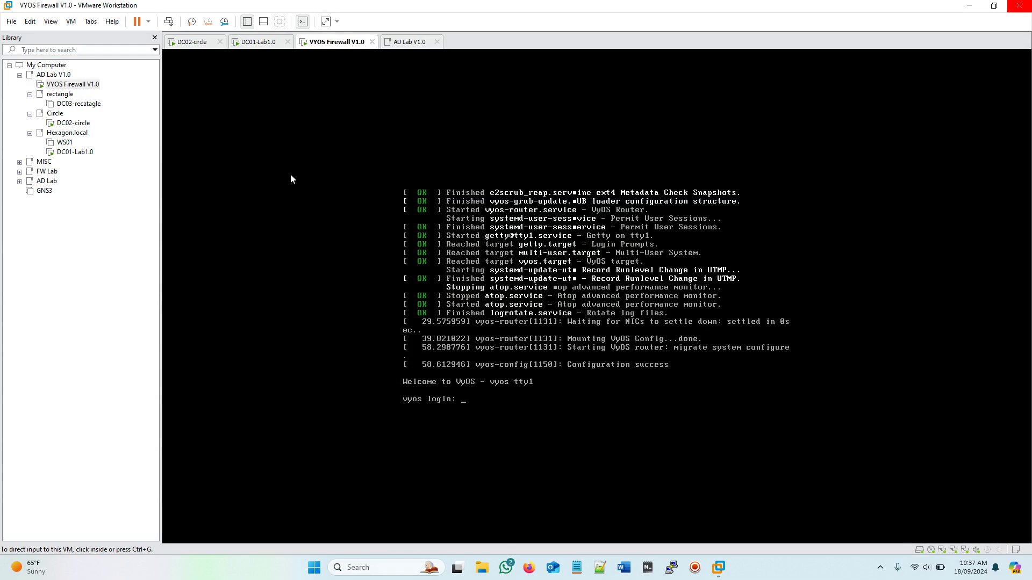
Step: Switch to the DC02-circle VM and sign in as Administrator with the account password
{"action": "left_click", "coordinate": [193, 42]}
{"action": "left_click", "coordinate": [574, 352]}
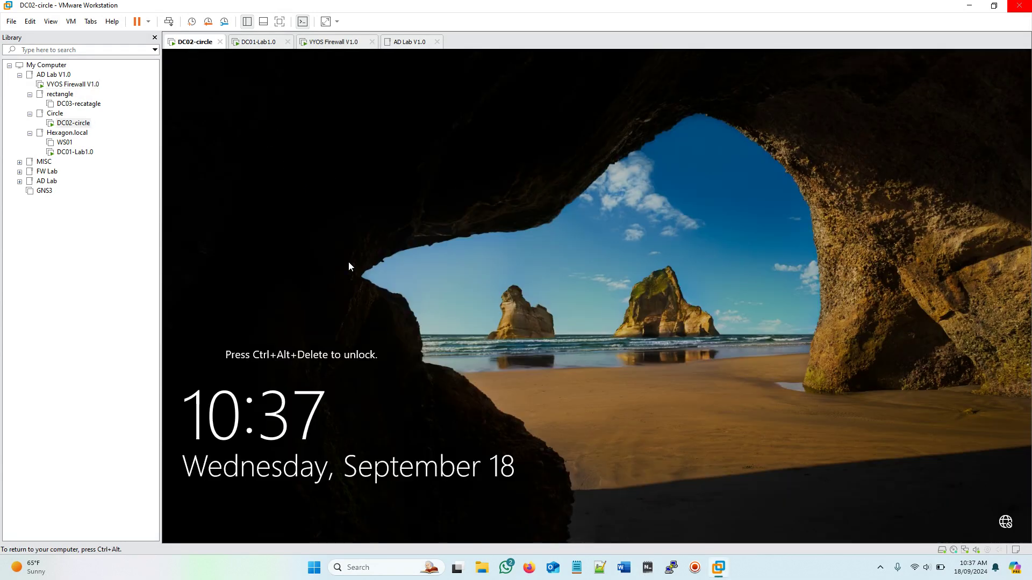
{"action": "left_click", "coordinate": [169, 22]}
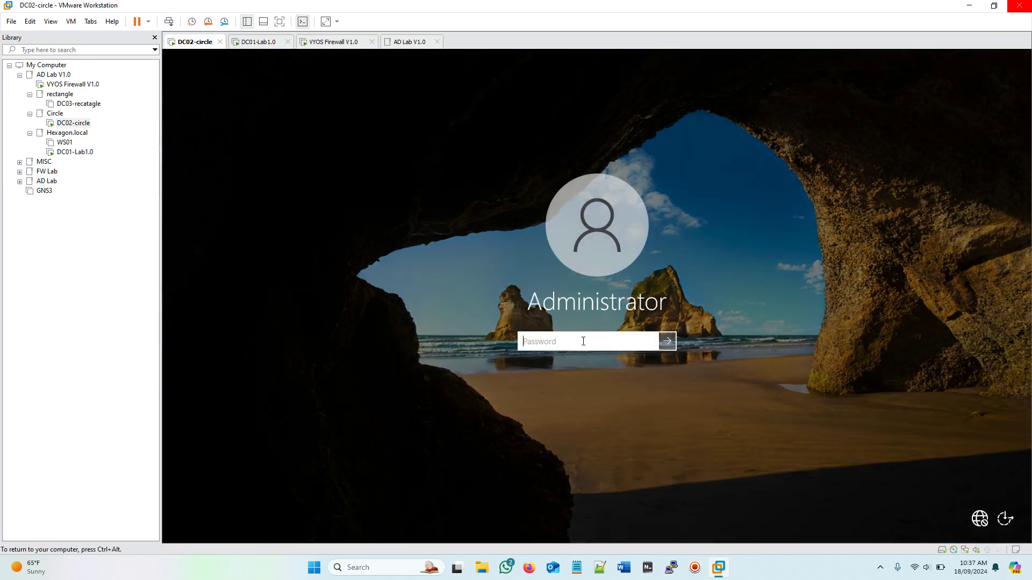
{"action": "type", "text": "************"}
{"action": "key", "text": "Return"}
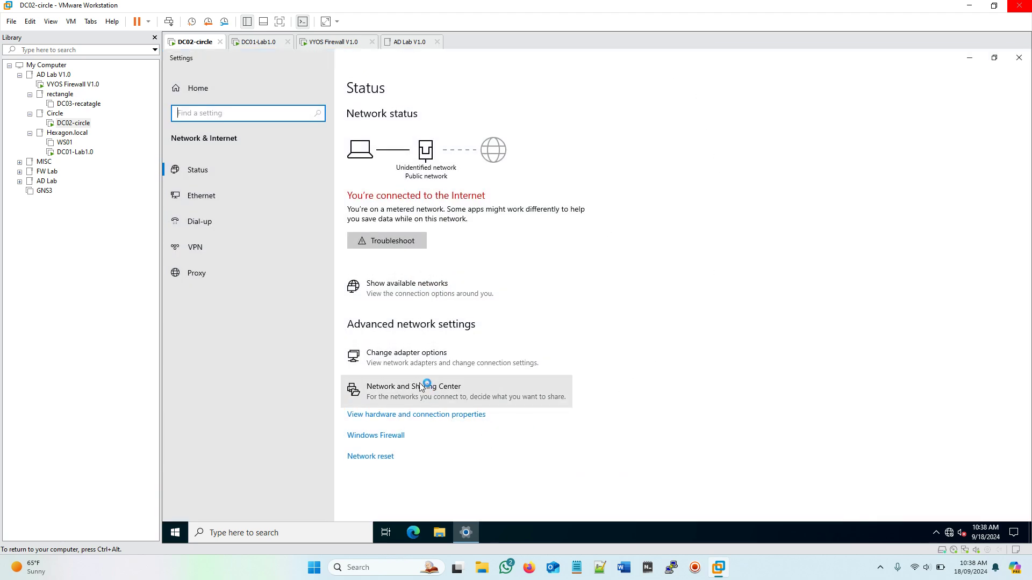
Step: Check Ethernet0 details: IP 10.10.20.200, gateway 10.10.20.254, no IPv4 DNS server, then close them
{"action": "left_click", "coordinate": [418, 383]}
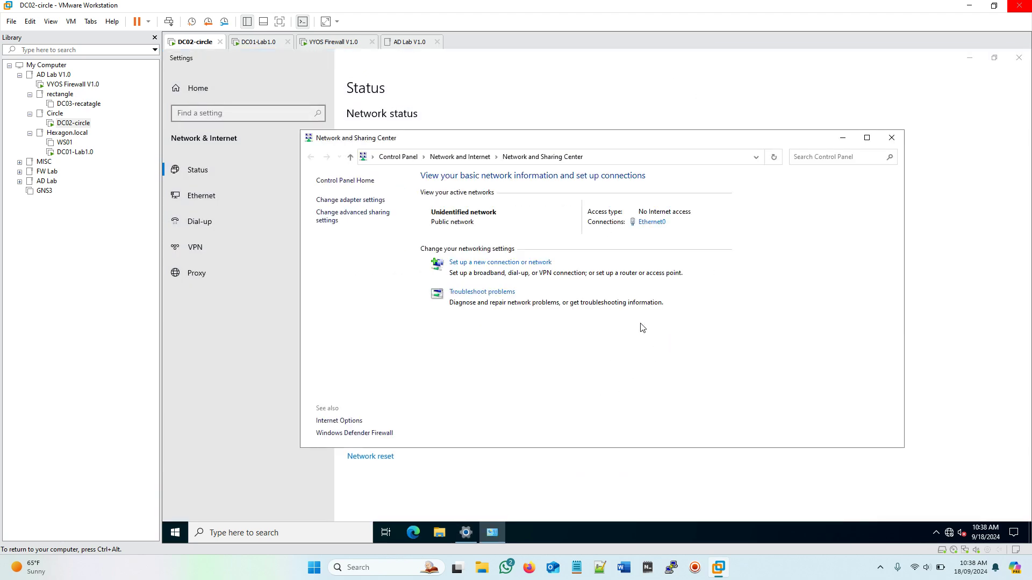
{"action": "left_click", "coordinate": [650, 222]}
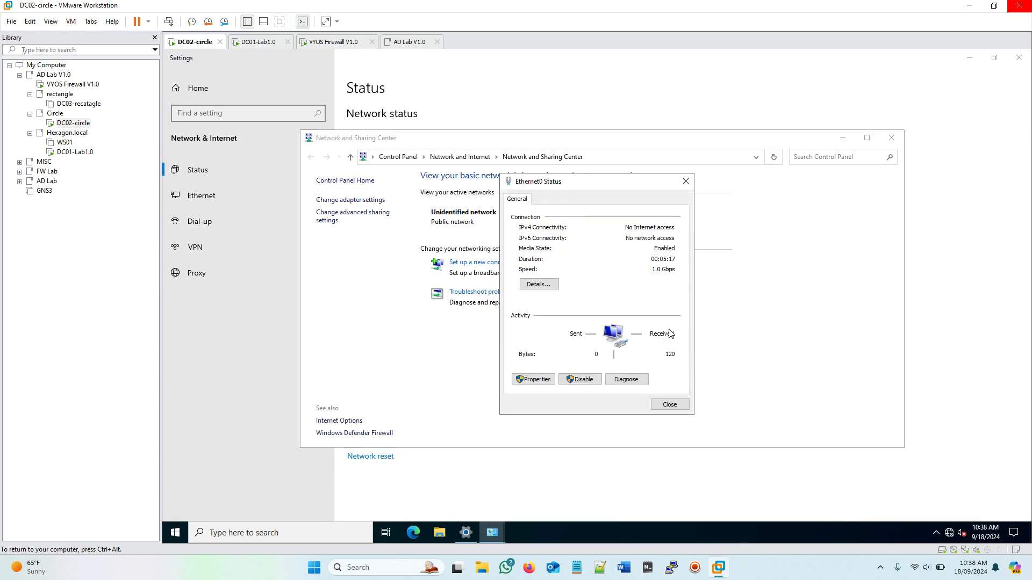
{"action": "left_click", "coordinate": [542, 284]}
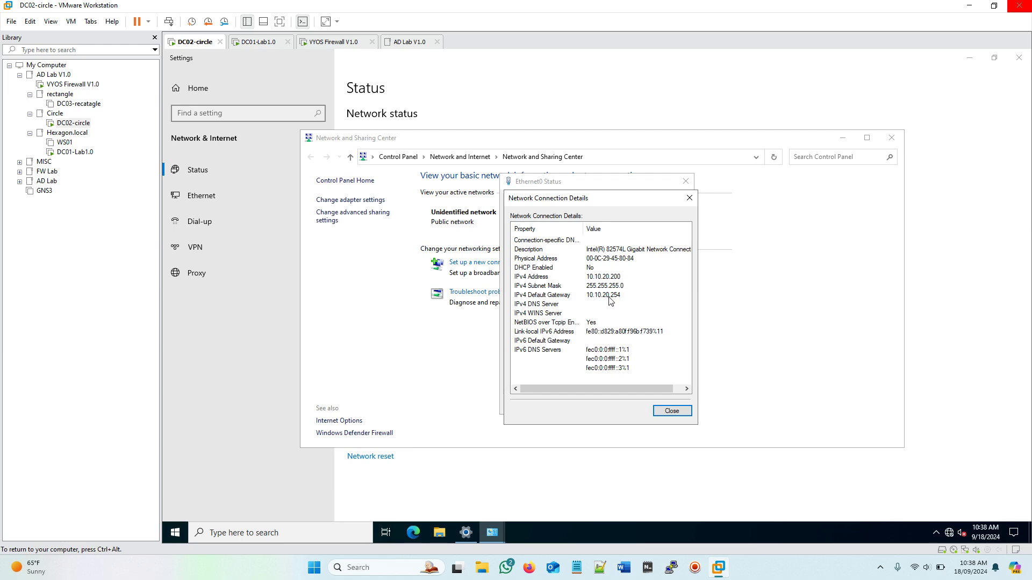
{"action": "left_click", "coordinate": [671, 411]}
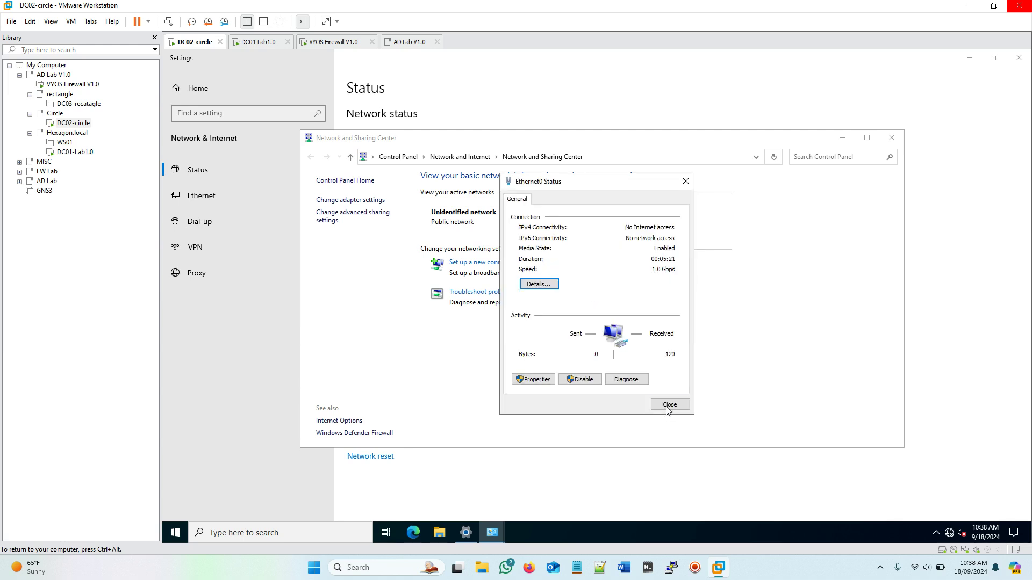
{"action": "left_click", "coordinate": [670, 408]}
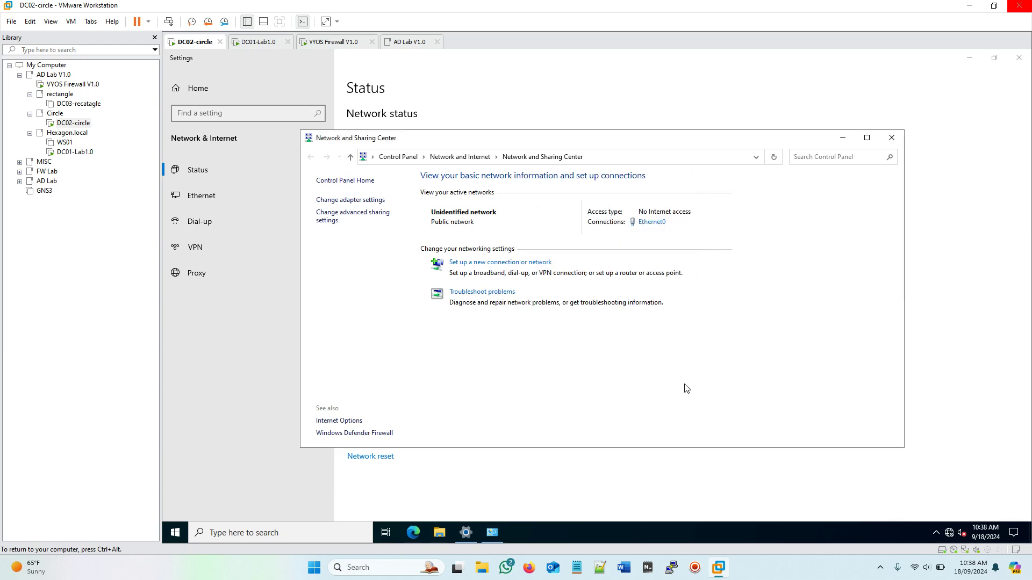
Step: Close Network and Sharing Center and launch an administrator Command Prompt by searching cmd
{"action": "left_click", "coordinate": [891, 138]}
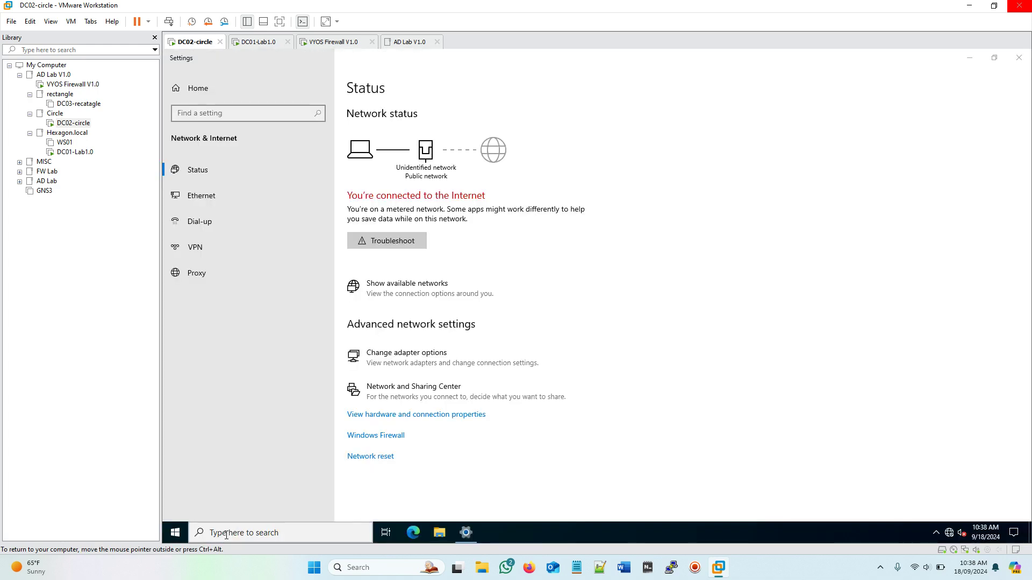
{"action": "left_click", "coordinate": [228, 534]}
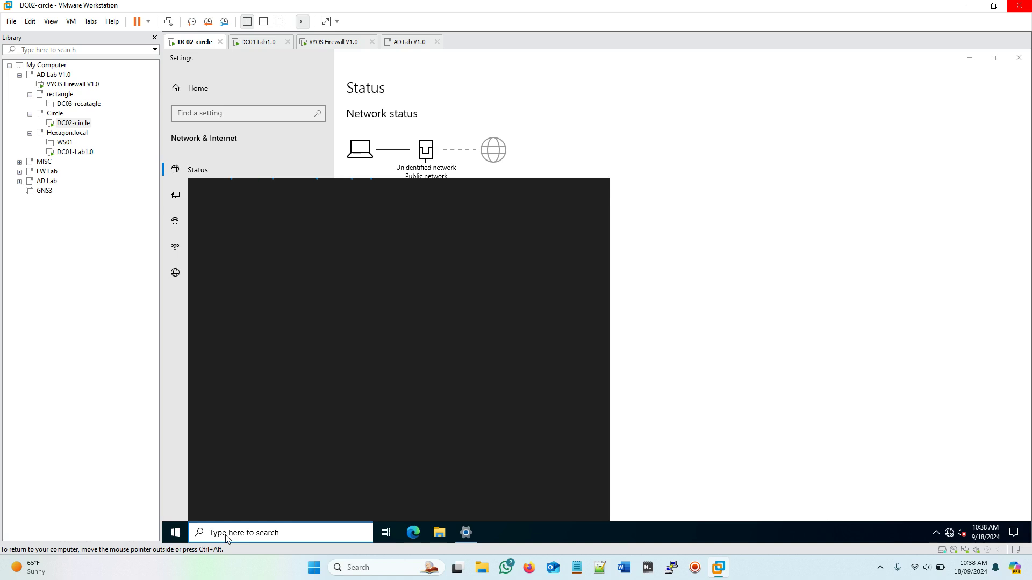
{"action": "type", "text": "cmd"}
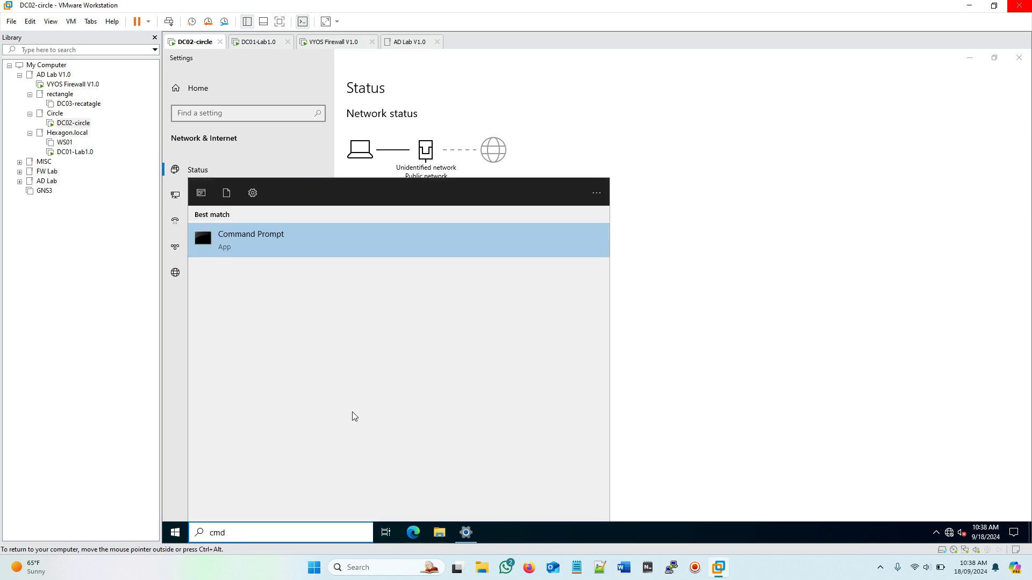
{"action": "key", "text": "Return"}
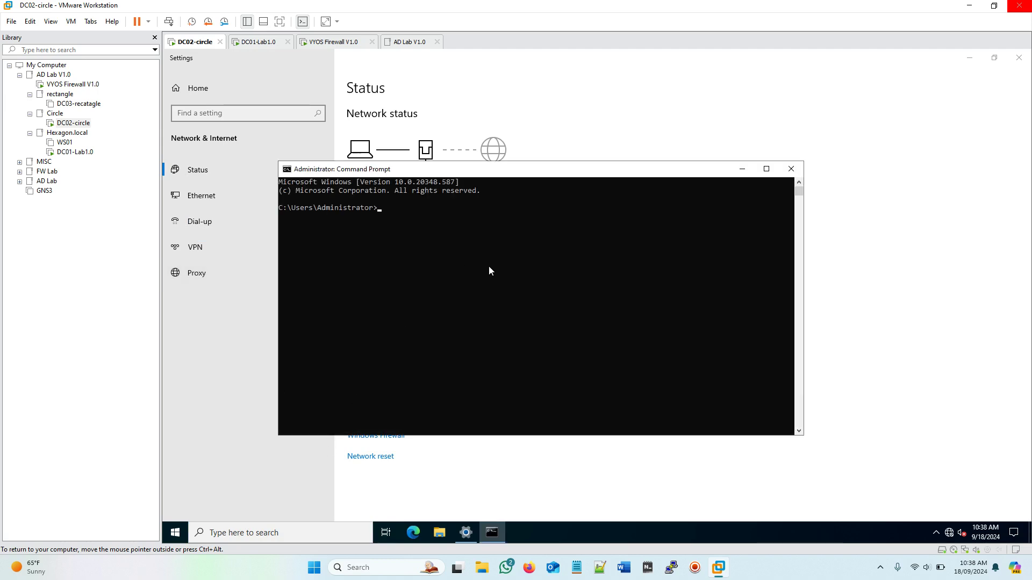
Step: Ping the gateway 10.10.20.254 from the Command Prompt
{"action": "type", "text": "ping "}
{"action": "type", "text": "10.10"}
{"action": "type", "text": ".10"}
{"action": "key", "text": "BackSpace"}
{"action": "key", "text": "BackSpace"}
{"action": "key", "text": "BackSpace"}
{"action": "type", "text": "20.254"}
{"action": "key", "text": "Return"}
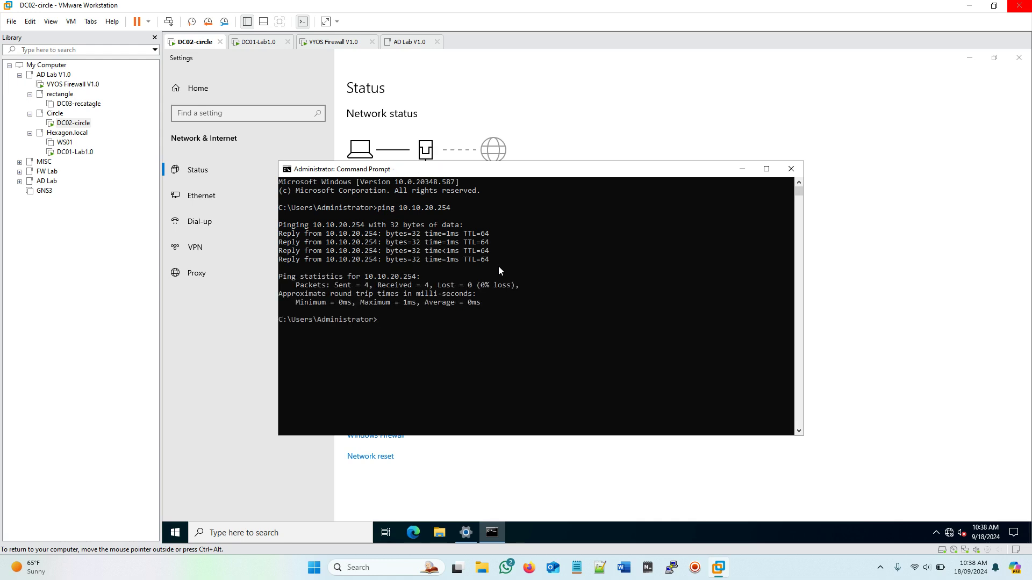
Step: Ping 10.10.10.254 and 10.10.10.200, then close the Command Prompt
{"action": "key", "text": "Up"}
{"action": "key", "text": "Left"}
{"action": "key", "text": "Left"}
{"action": "key", "text": "Left"}
{"action": "key", "text": "Left"}
{"action": "key", "text": "Left"}
{"action": "key", "text": "BackSpace"}
{"action": "type", "text": "1"}
{"action": "key", "text": "Return"}
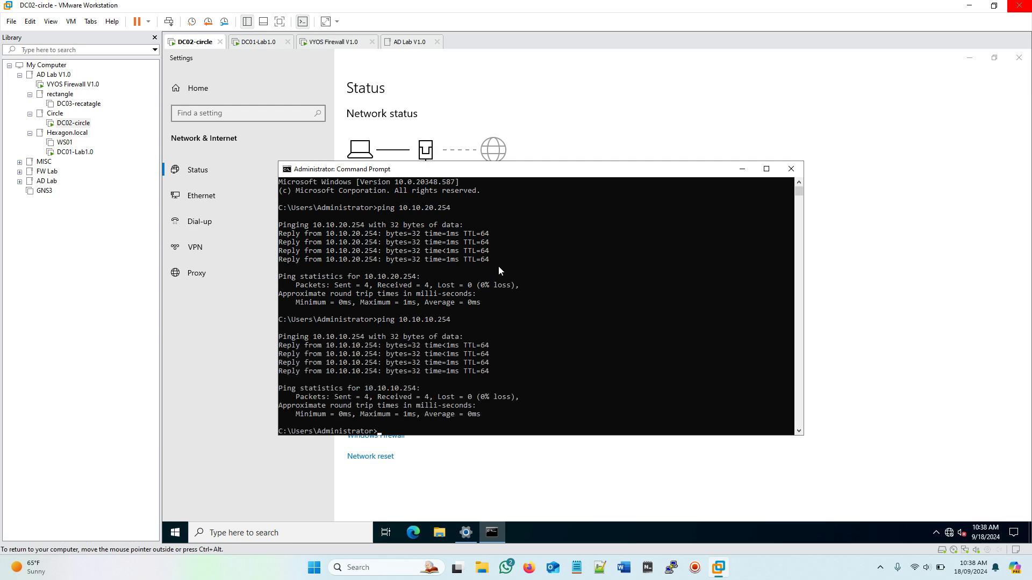
{"action": "key", "text": "Up"}
{"action": "key", "text": "Return"}
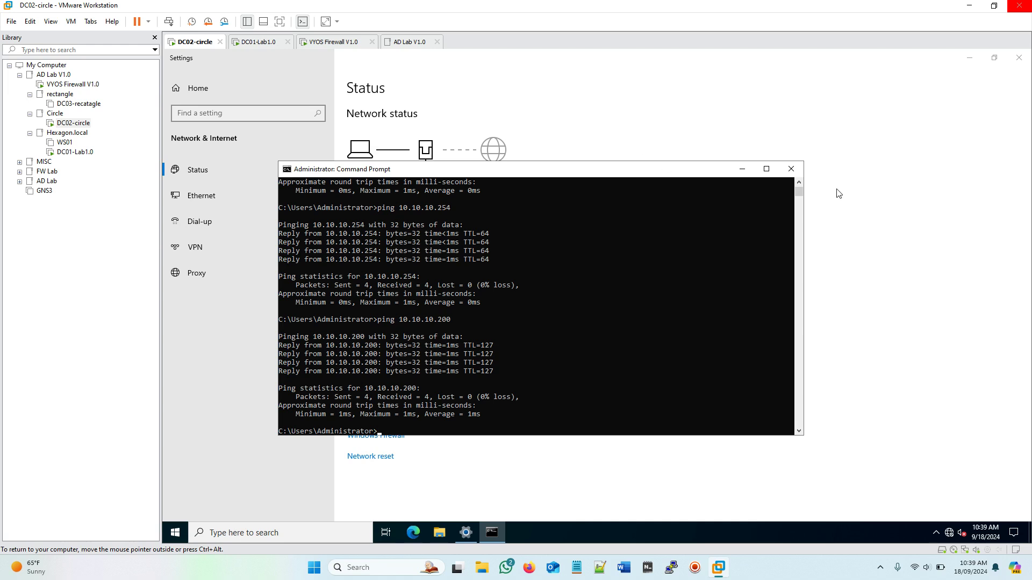
{"action": "left_click", "coordinate": [789, 169]}
Step: Reach the Ethernet0 adapter Properties through Network & Internet settings and Network and Sharing Center
{"action": "left_click", "coordinate": [1019, 58]}
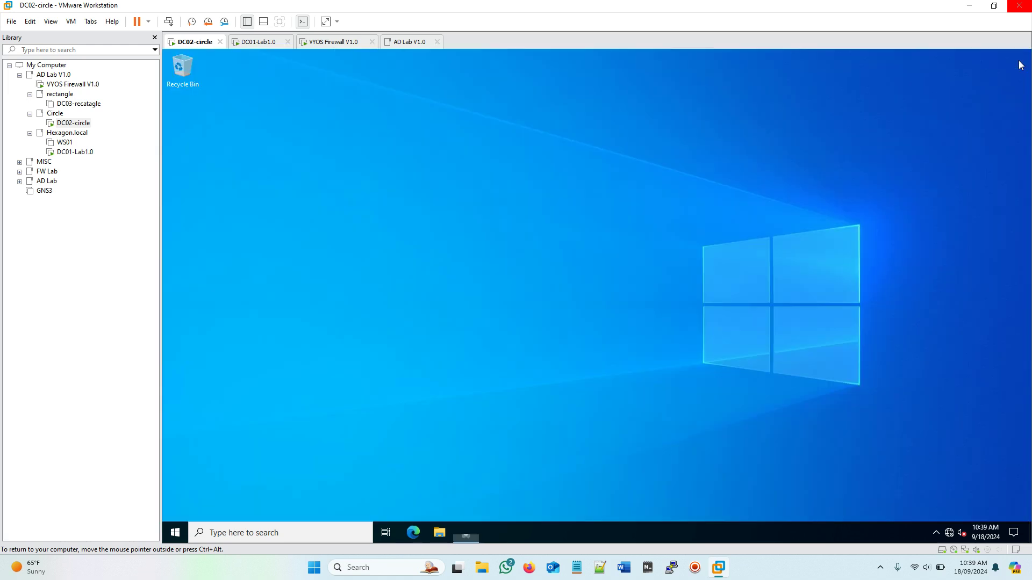
{"action": "right_click", "coordinate": [953, 532]}
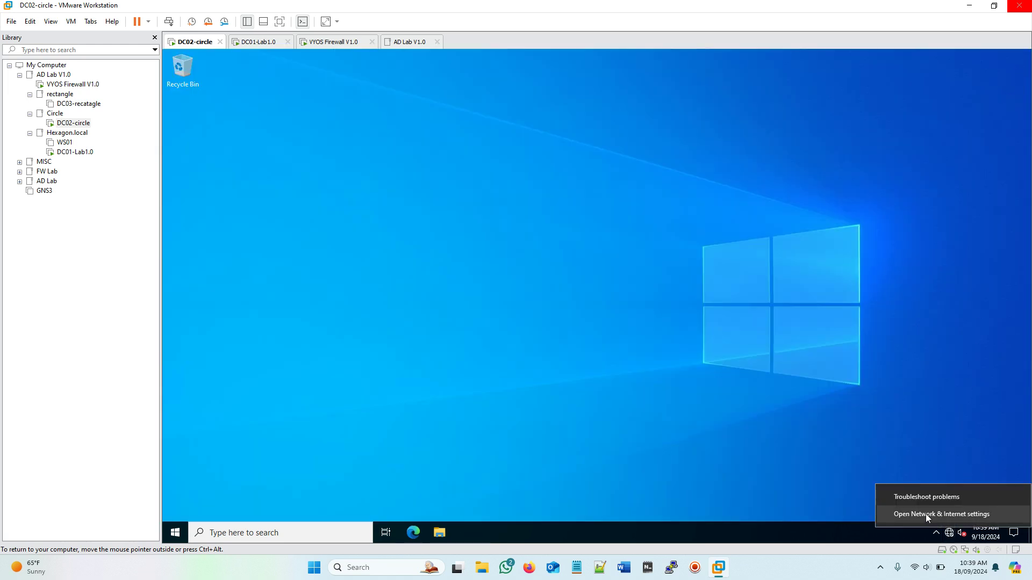
{"action": "left_click", "coordinate": [925, 514]}
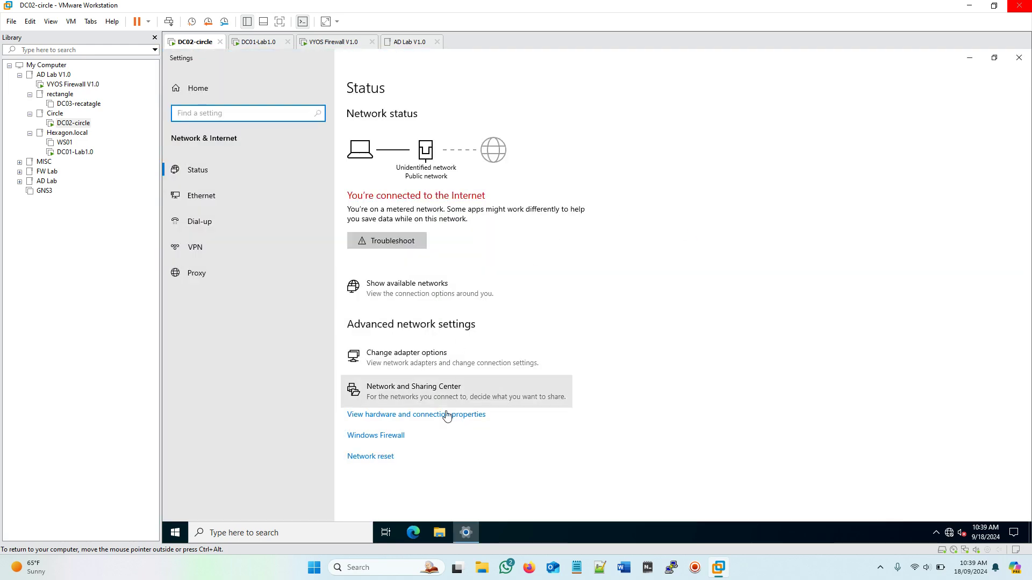
{"action": "left_click", "coordinate": [423, 399]}
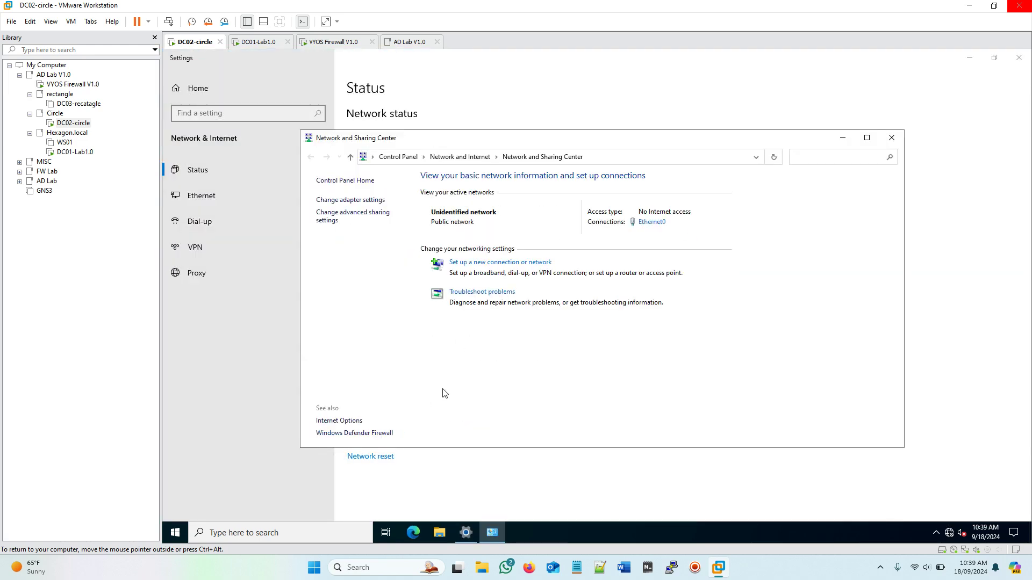
{"action": "left_click", "coordinate": [657, 222]}
{"action": "left_click", "coordinate": [537, 379]}
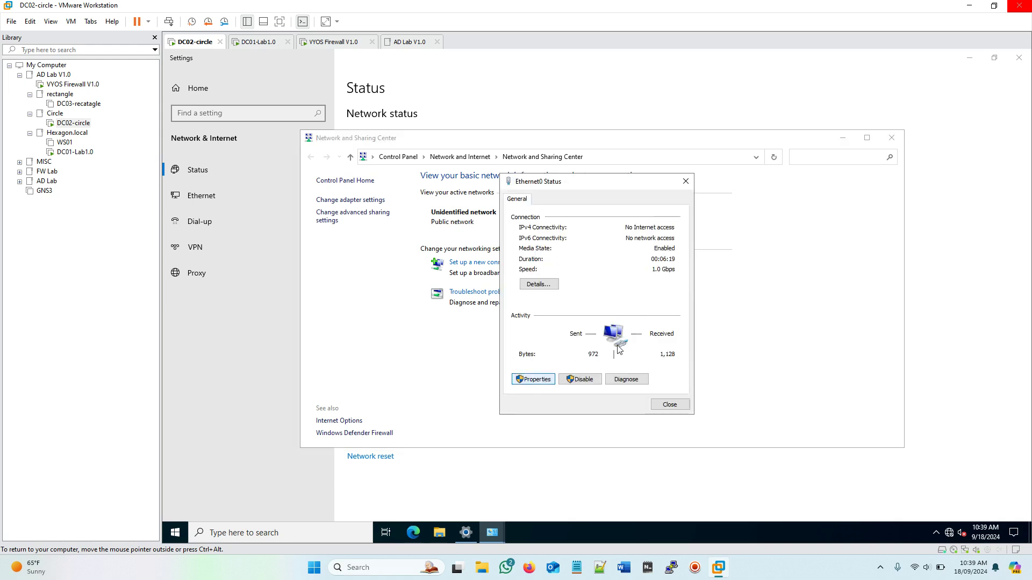
Step: Set the IPv4 preferred DNS server to 10.10.10.200 and confirm the adapter changes
{"action": "scroll", "coordinate": [688, 312], "scroll_direction": "down", "scroll_amount": 1}
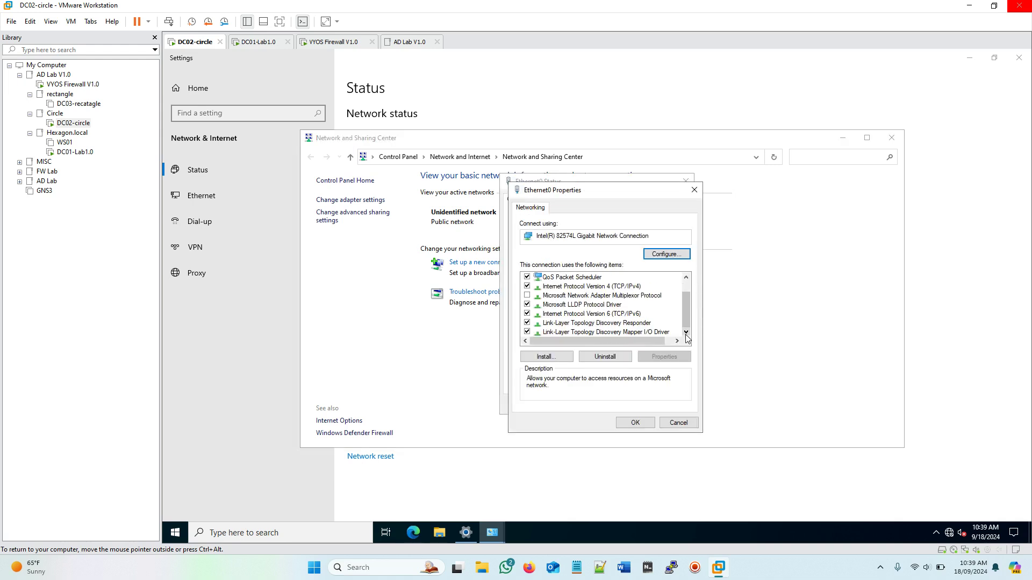
{"action": "left_click", "coordinate": [586, 296]}
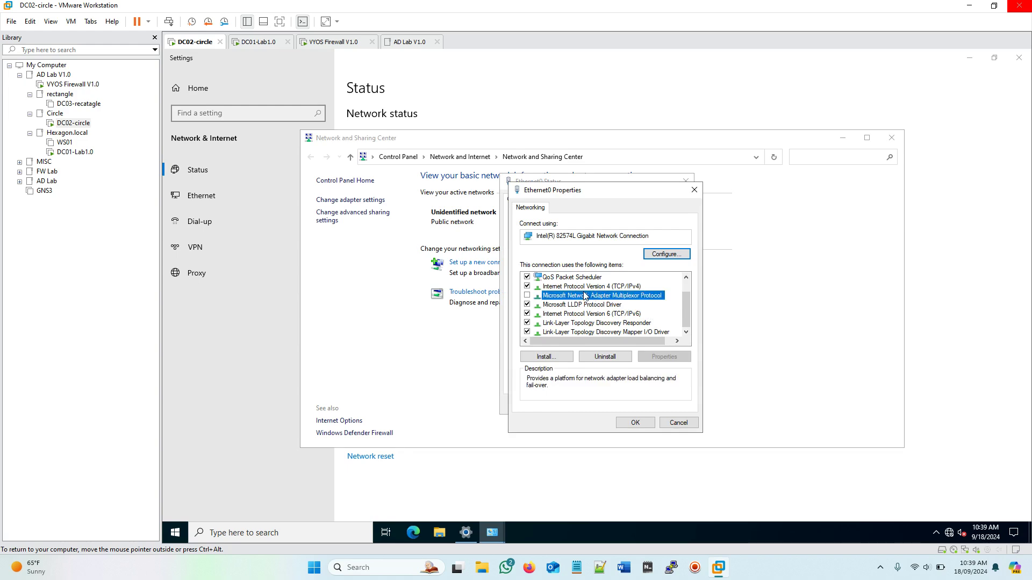
{"action": "double_click", "coordinate": [565, 287]}
{"action": "left_click", "coordinate": [647, 393]}
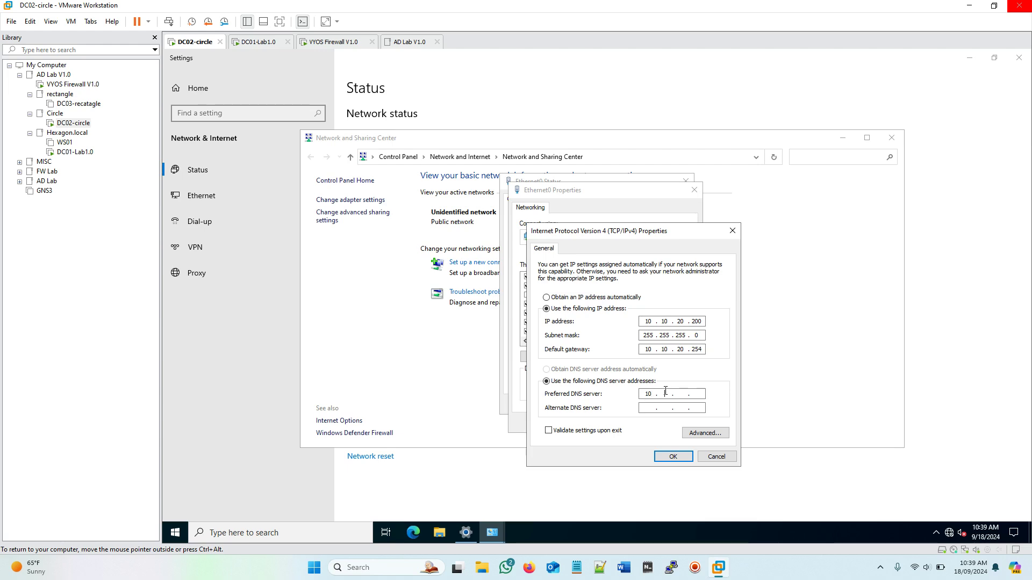
{"action": "type", "text": "10 . 10 . 10 . 200"}
{"action": "left_click", "coordinate": [673, 456]}
{"action": "left_click", "coordinate": [633, 423]}
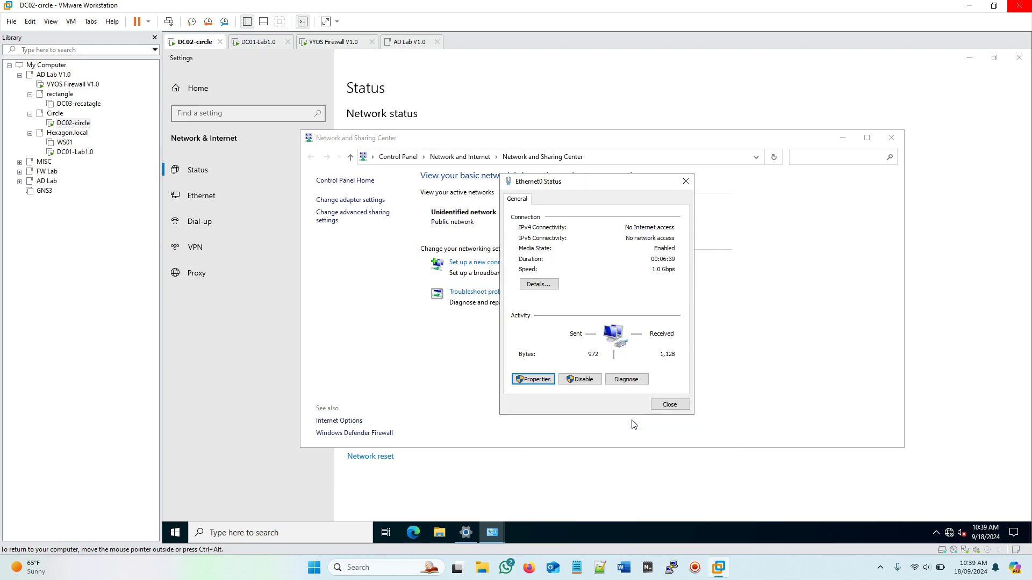
Step: Close the Ethernet0 status, Network and Sharing Center and network settings windows
{"action": "left_click", "coordinate": [669, 404]}
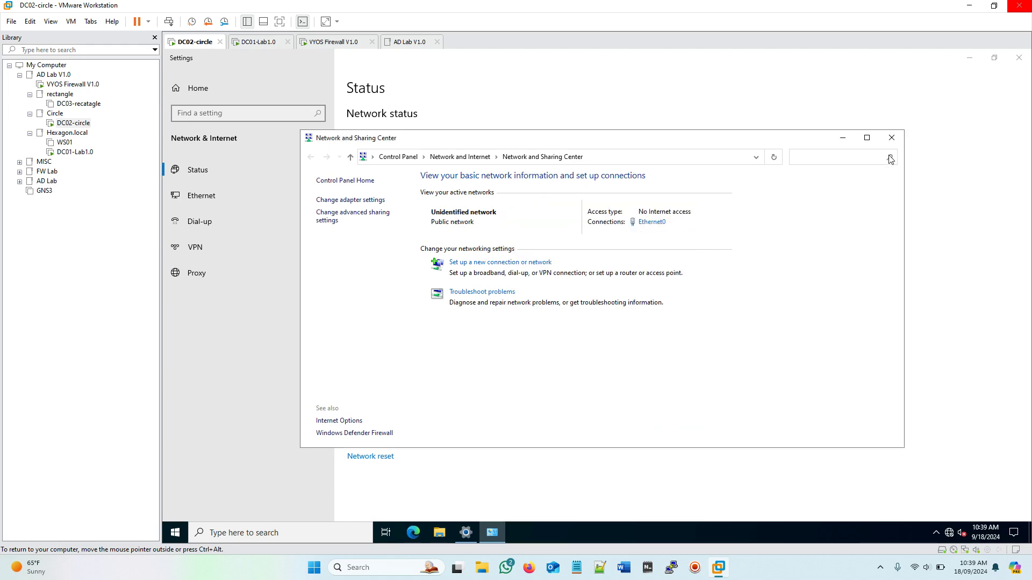
{"action": "left_click", "coordinate": [890, 138]}
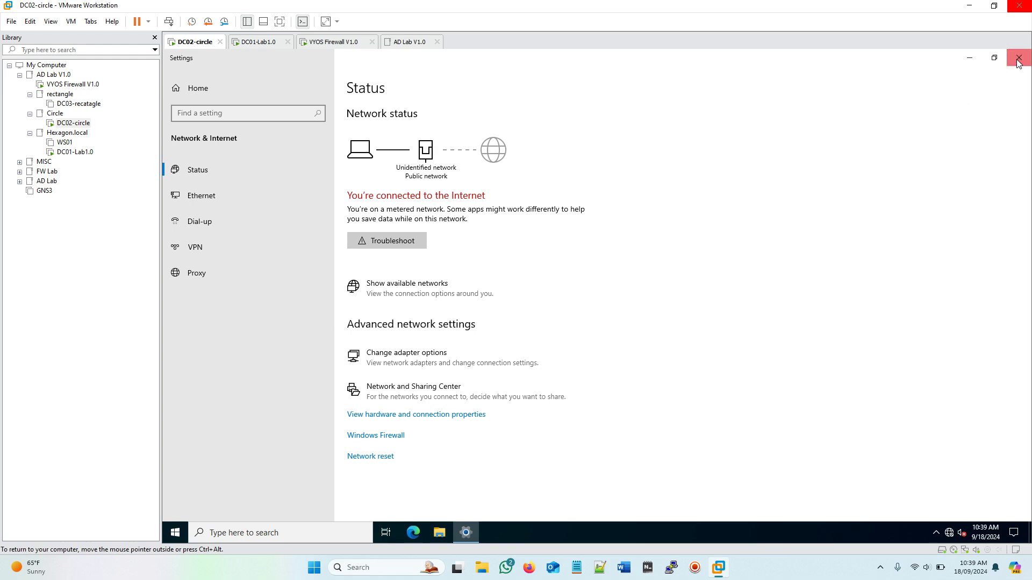
{"action": "left_click", "coordinate": [1017, 60]}
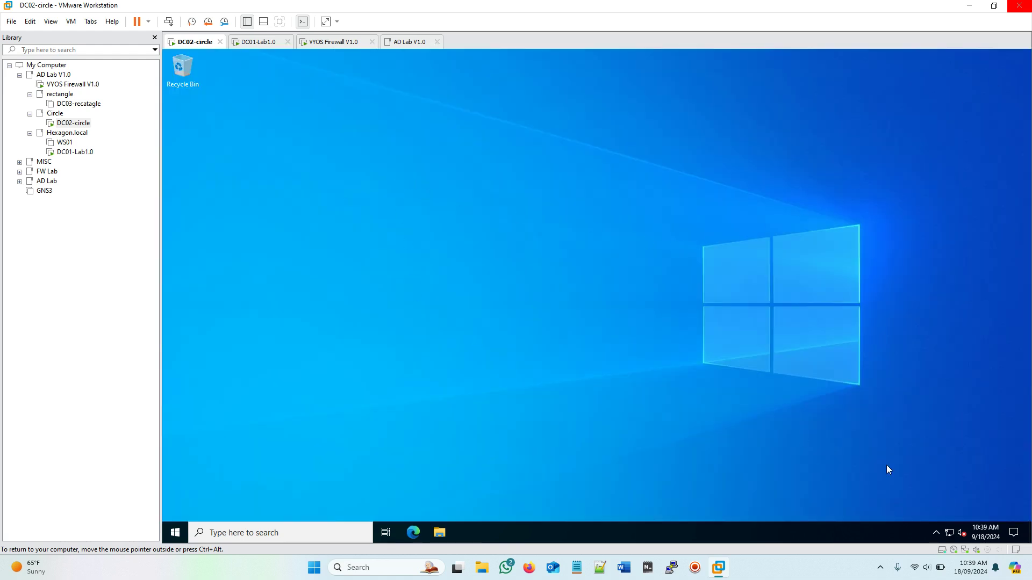
Step: Launch Server Manager from Start and open Add Roles and Features after dismissing the inventory notice
{"action": "mouse_move", "coordinate": [949, 533]}
{"action": "left_click", "coordinate": [175, 533]}
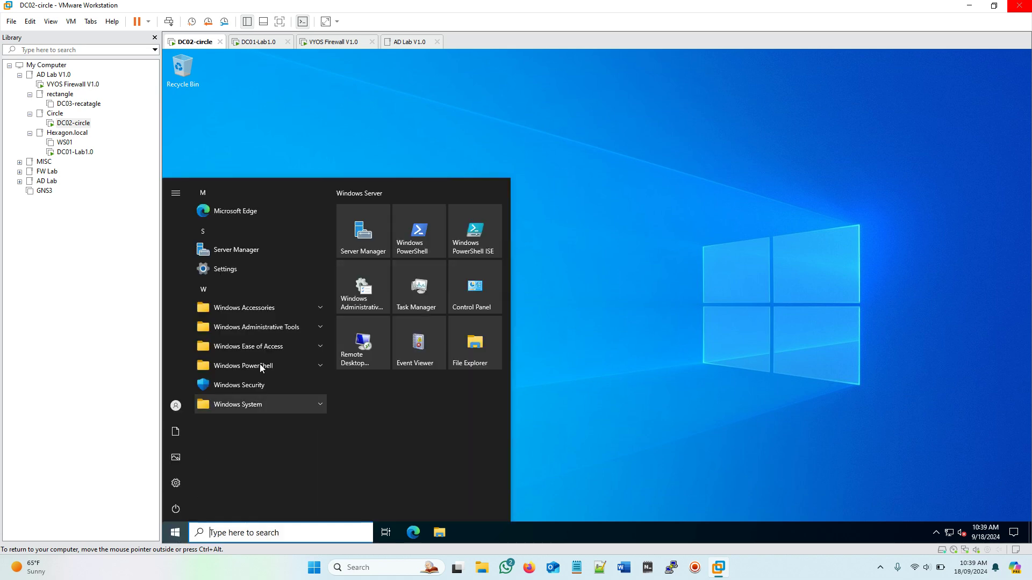
{"action": "left_click", "coordinate": [359, 244]}
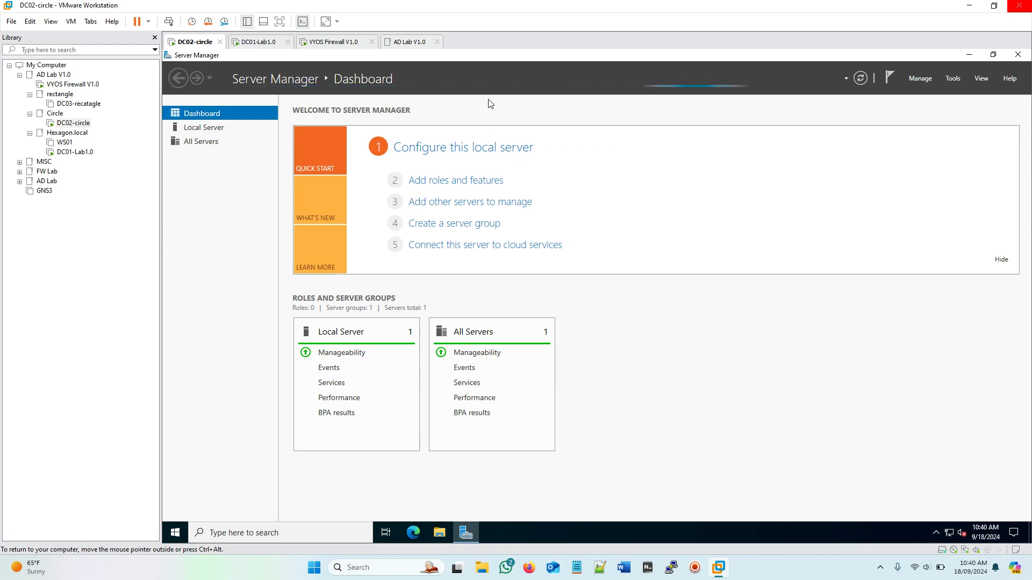
{"action": "left_click", "coordinate": [451, 182]}
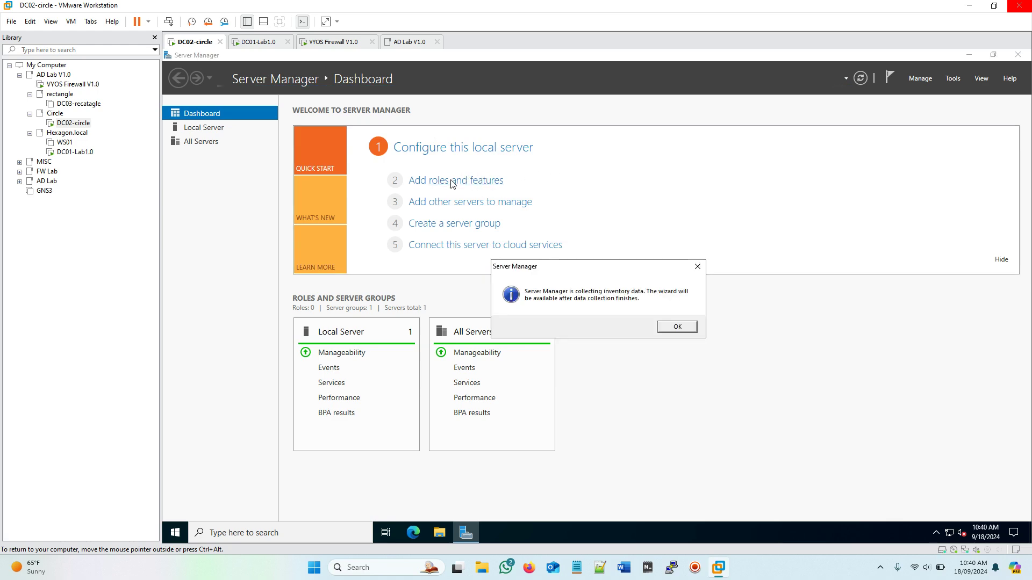
{"action": "left_click", "coordinate": [677, 326]}
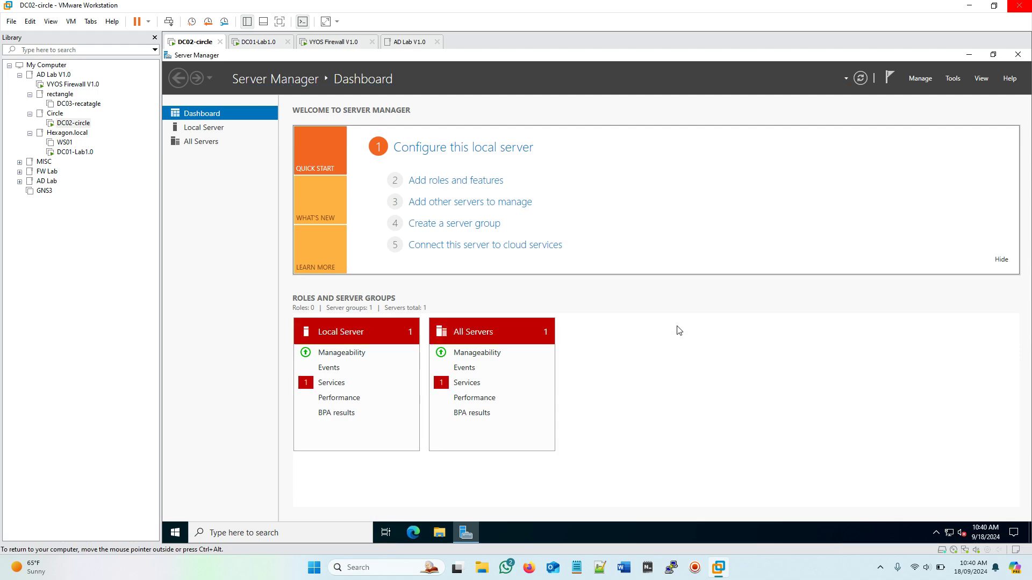
{"action": "left_click", "coordinate": [434, 186]}
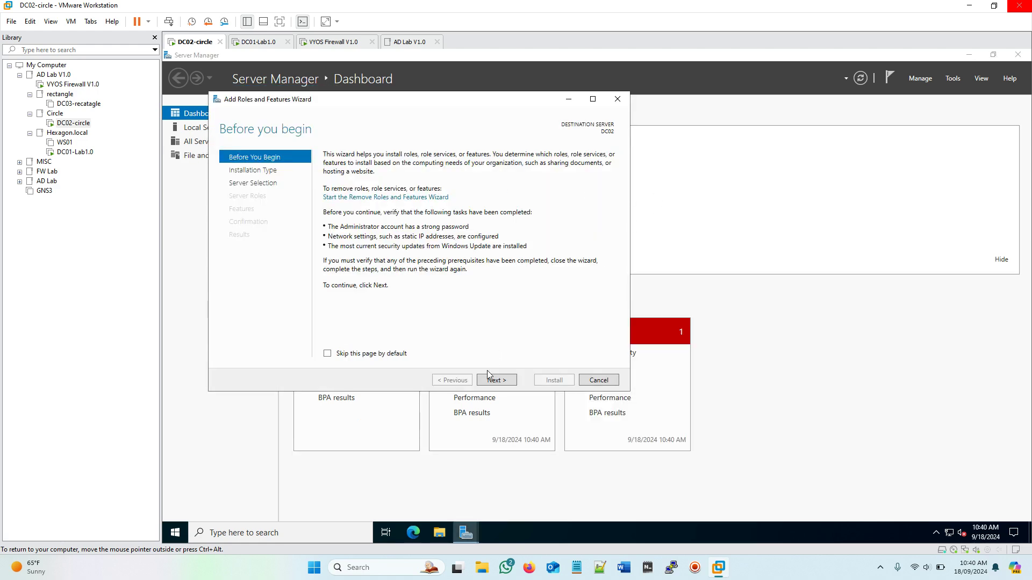
Step: Advance the Add Roles wizard to role selection, keeping DC02 as the destination server
{"action": "left_click", "coordinate": [493, 380]}
{"action": "left_click_drag", "start_coordinate": [421, 102], "coordinate": [480, 135]}
{"action": "left_click", "coordinate": [634, 425]}
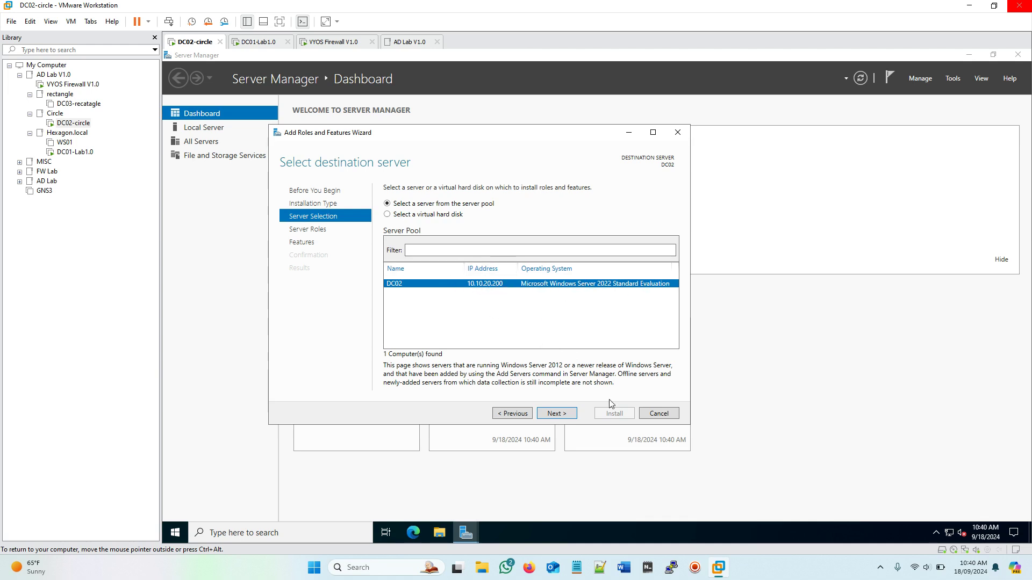
{"action": "left_click", "coordinate": [562, 411]}
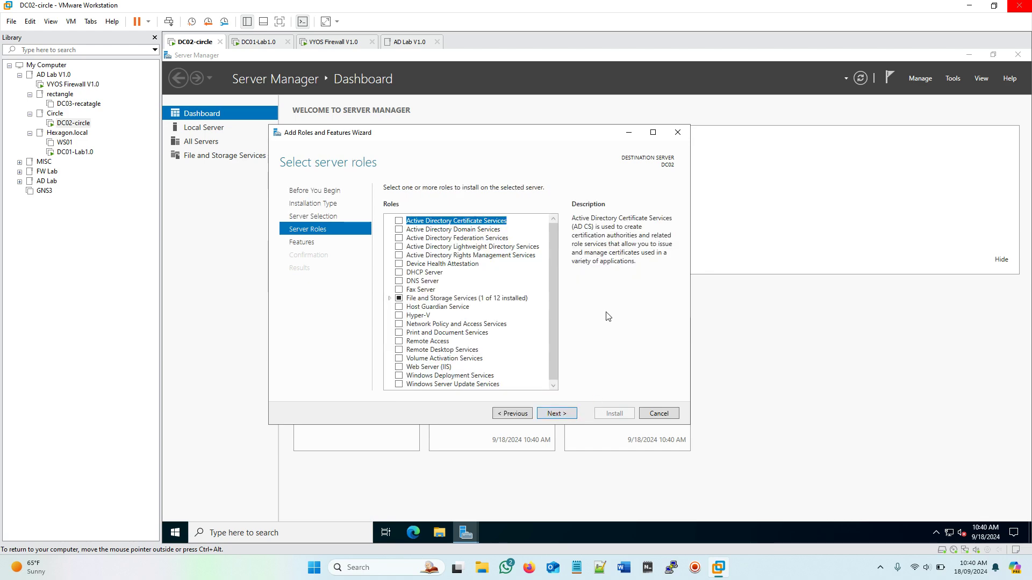
Step: Select Active Directory Domain Services, DNS Server and DHCP Server, accepting their management tools
{"action": "left_click", "coordinate": [407, 231]}
{"action": "left_click", "coordinate": [398, 230]}
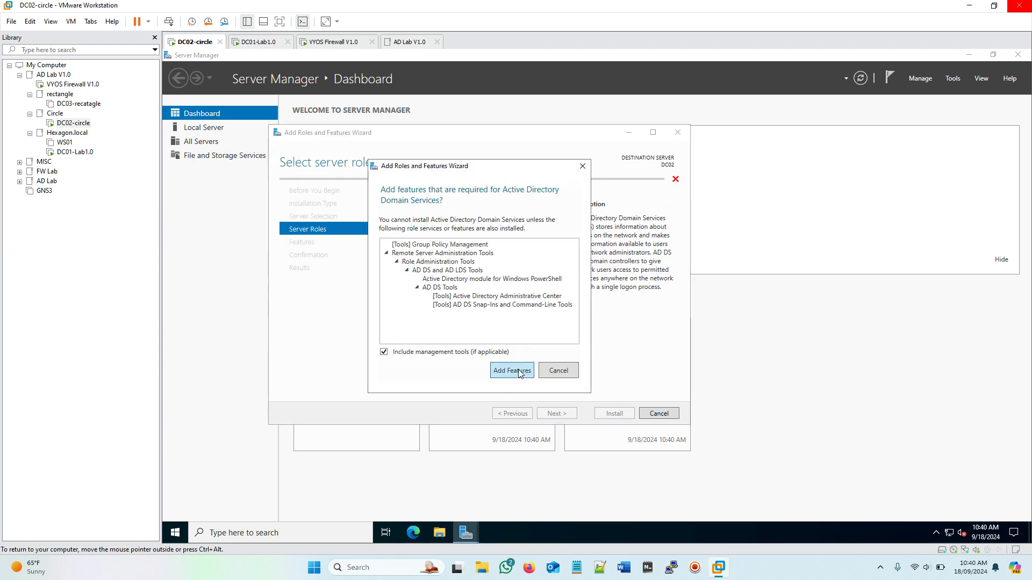
{"action": "left_click", "coordinate": [511, 371]}
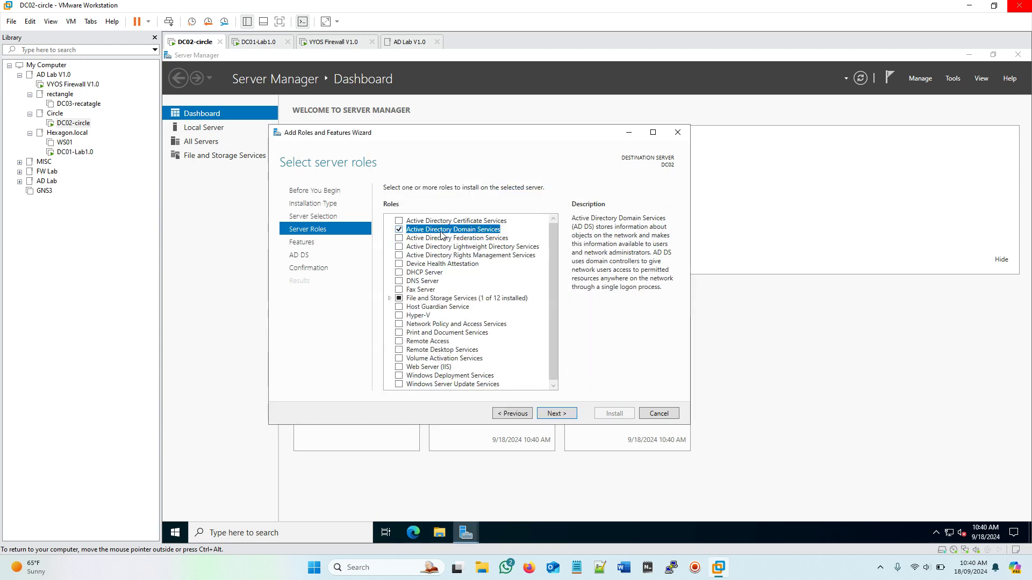
{"action": "left_click", "coordinate": [400, 281]}
{"action": "left_click", "coordinate": [515, 370]}
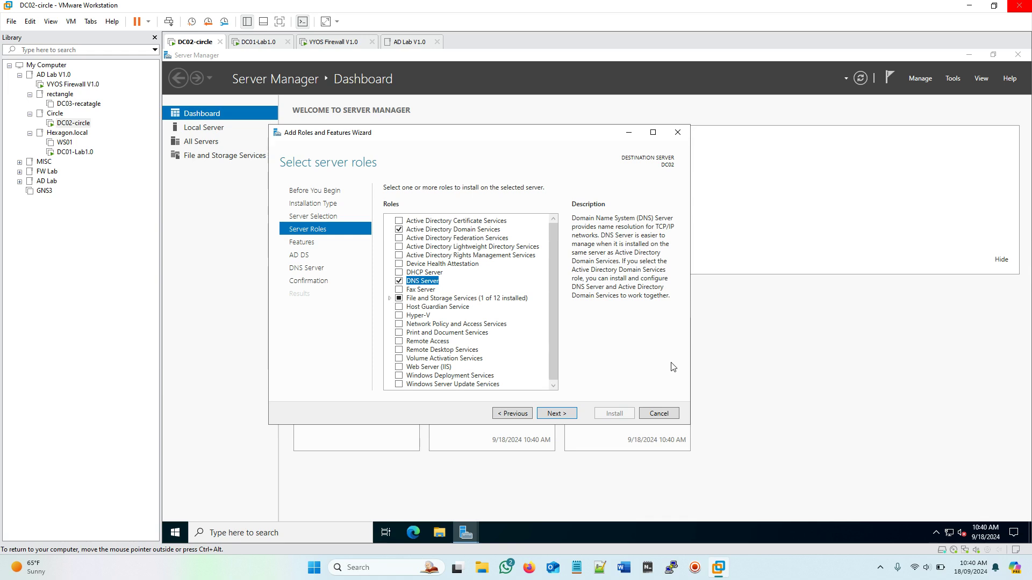
{"action": "left_click", "coordinate": [399, 272]}
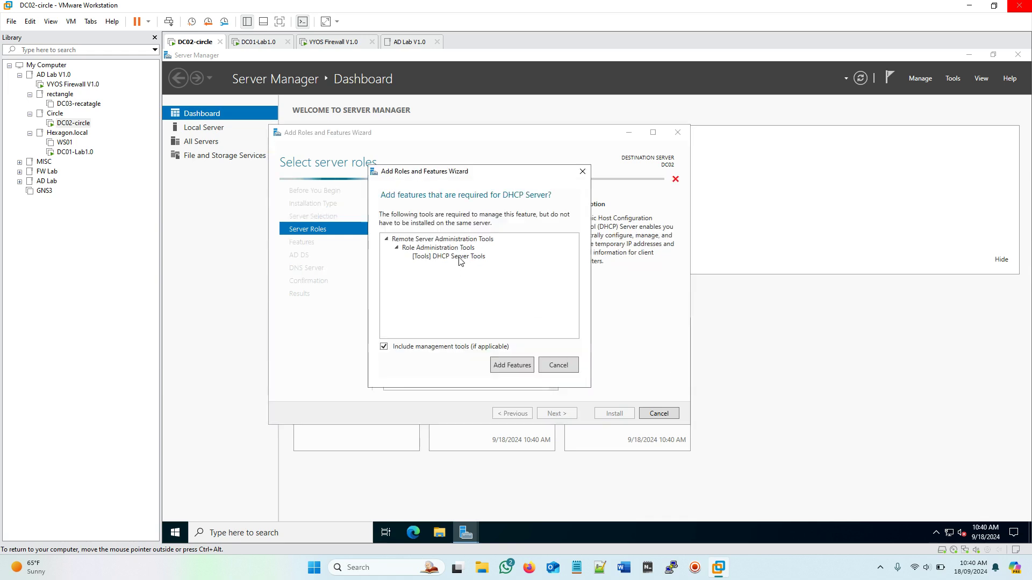
{"action": "left_click", "coordinate": [518, 368]}
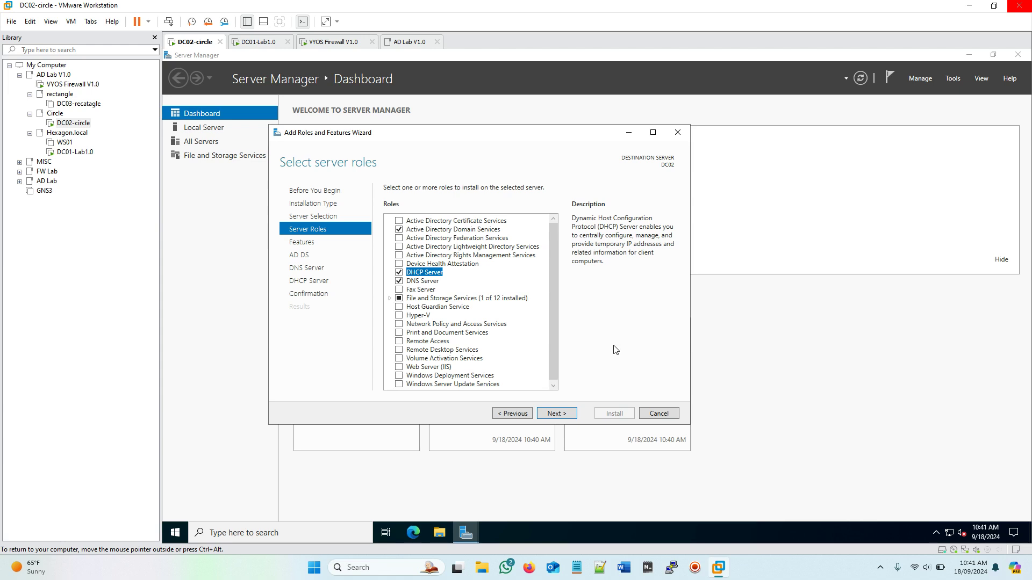
Step: Continue past the features and role information pages and start the installation
{"action": "left_click", "coordinate": [568, 416]}
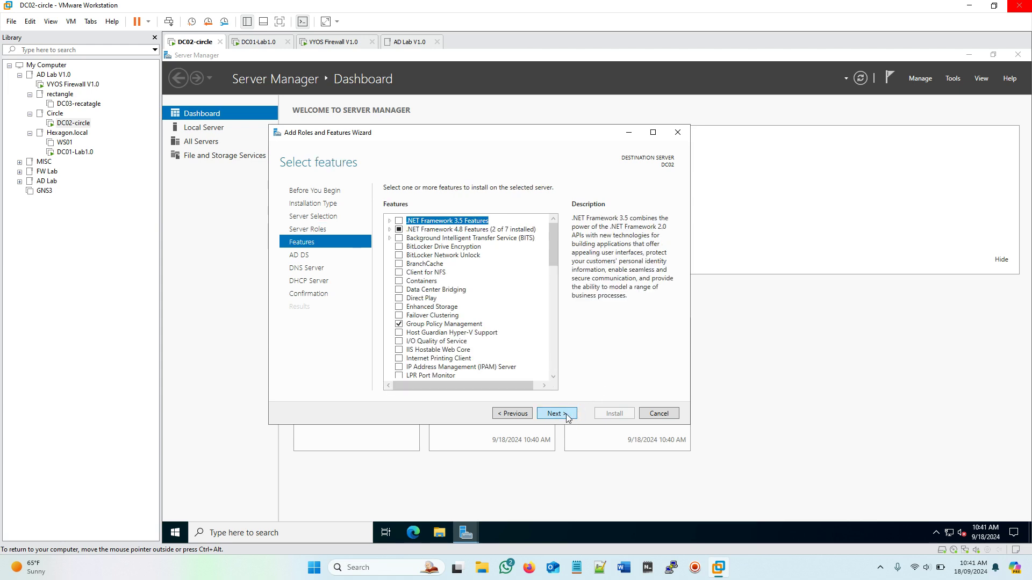
{"action": "left_click", "coordinate": [556, 414]}
{"action": "left_click", "coordinate": [556, 414]}
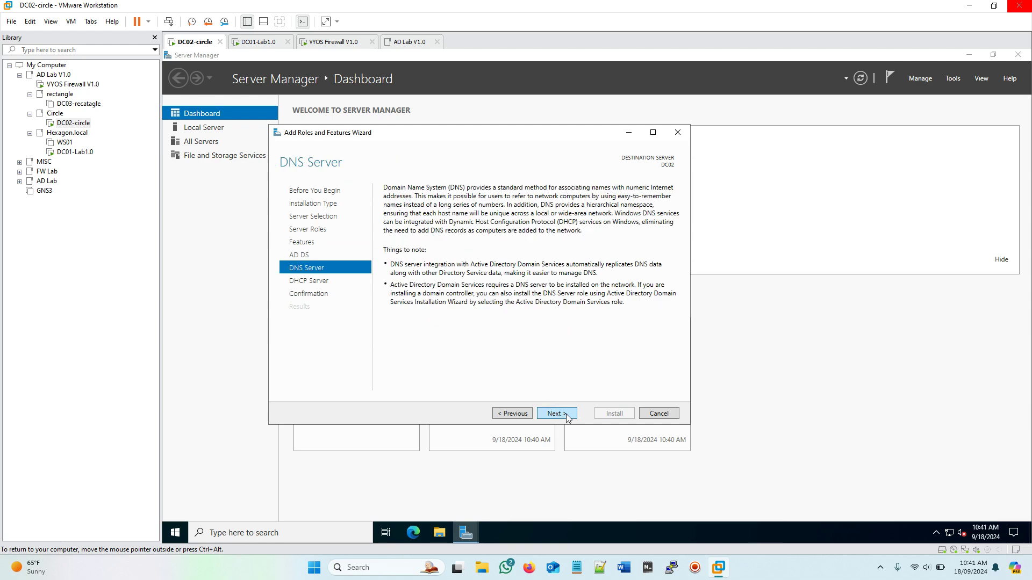
{"action": "left_click", "coordinate": [556, 413]}
{"action": "left_click", "coordinate": [556, 414]}
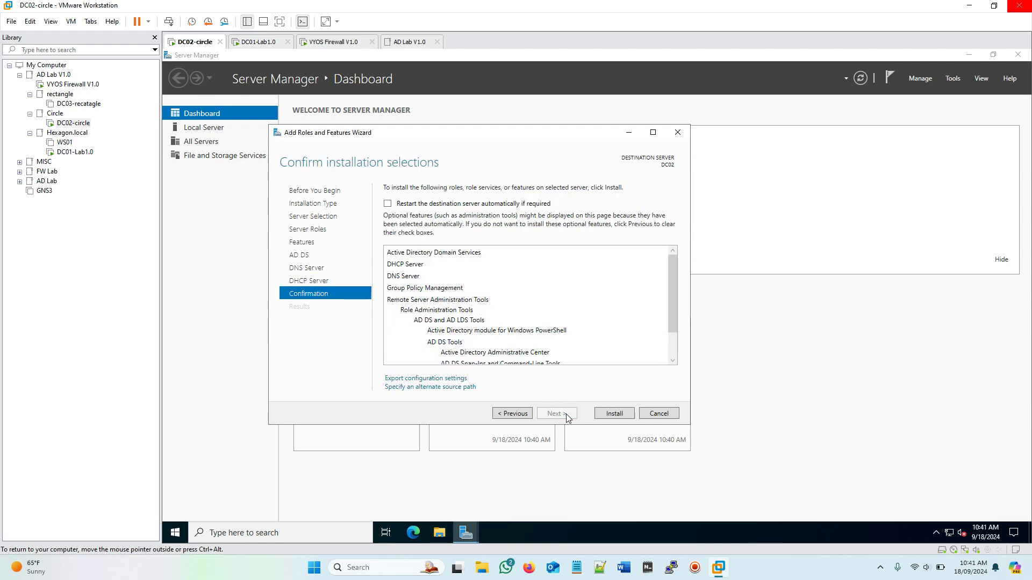
{"action": "left_click", "coordinate": [614, 414]}
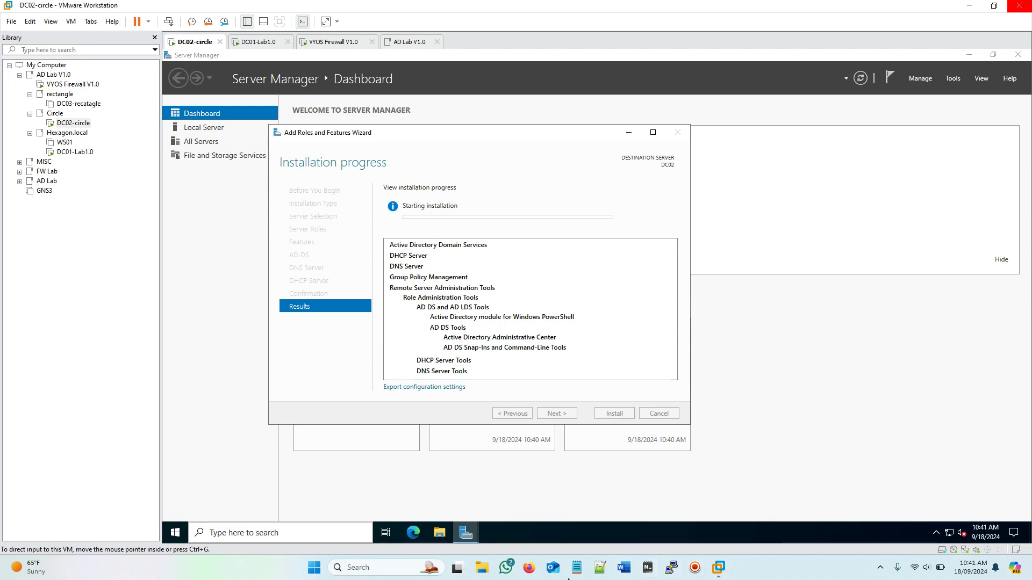
Step: Close the finished installation wizard and open Server Manager's notifications listing post-deployment tasks
{"action": "mouse_move", "coordinate": [164, 568]}
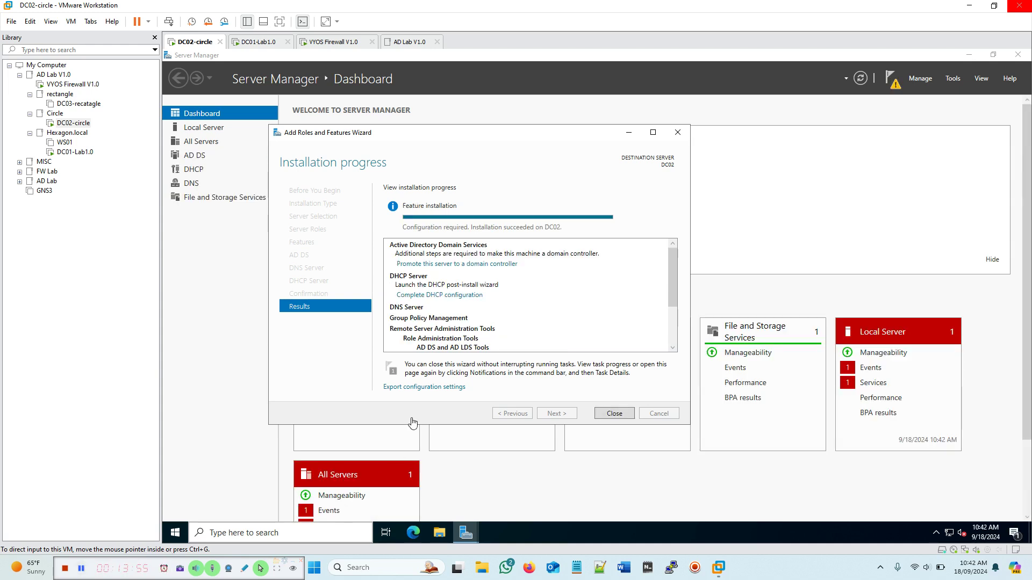
{"action": "left_click", "coordinate": [612, 414]}
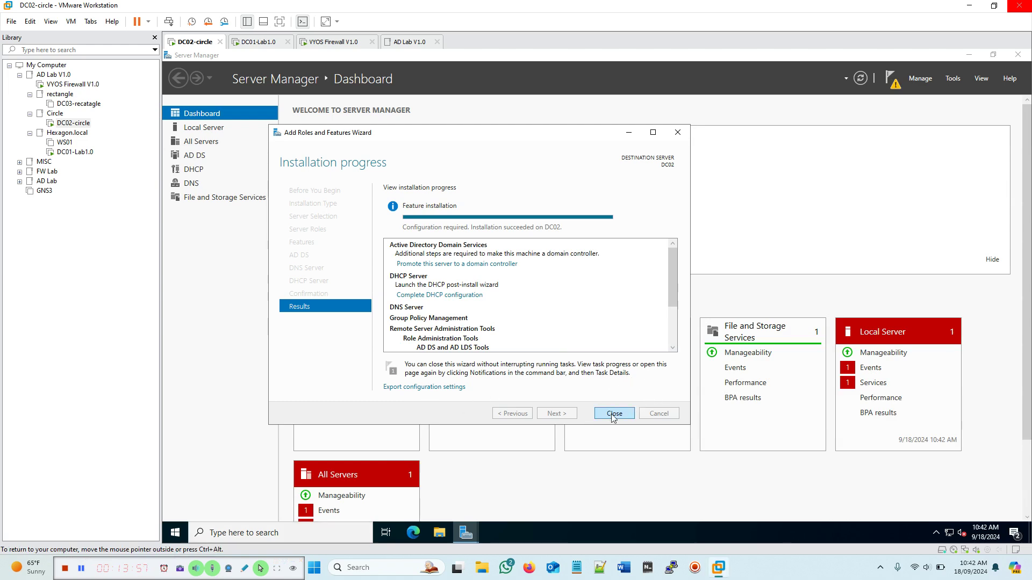
{"action": "left_click", "coordinate": [613, 414]}
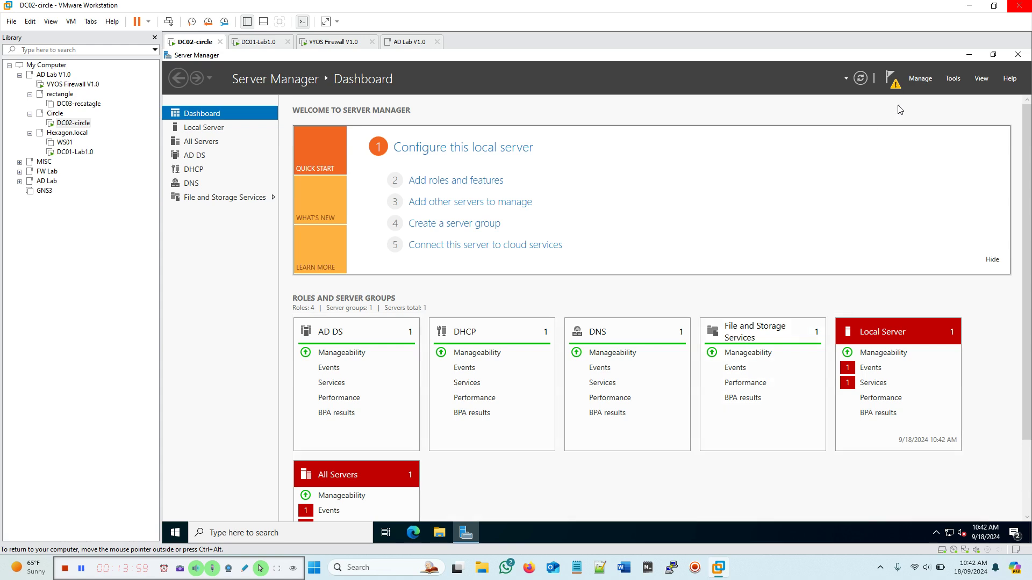
{"action": "left_click", "coordinate": [895, 92]}
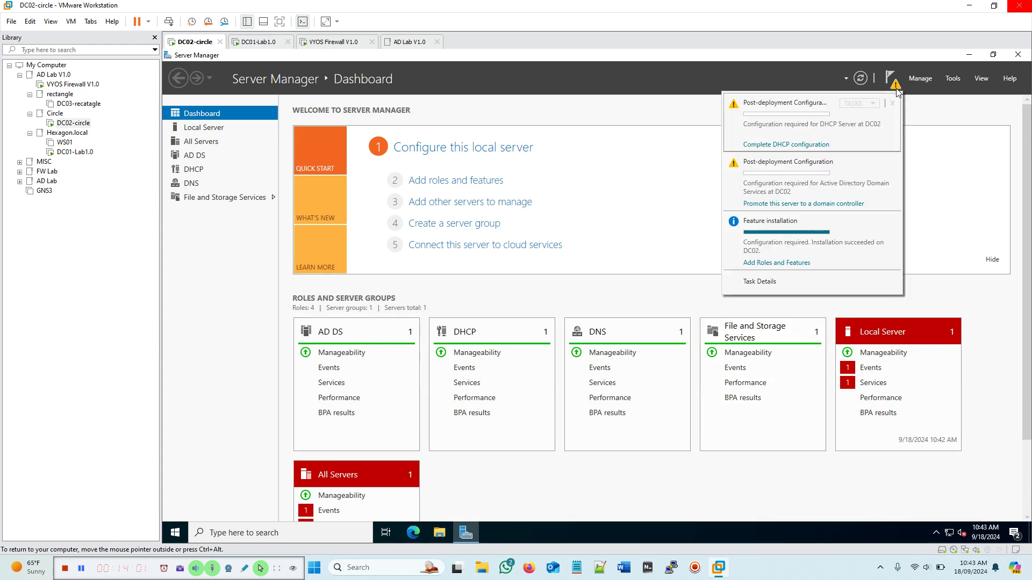
Step: Begin promotion as a new domain in an existing forest: parent hexagon, new domain circle
{"action": "left_click", "coordinate": [782, 205]}
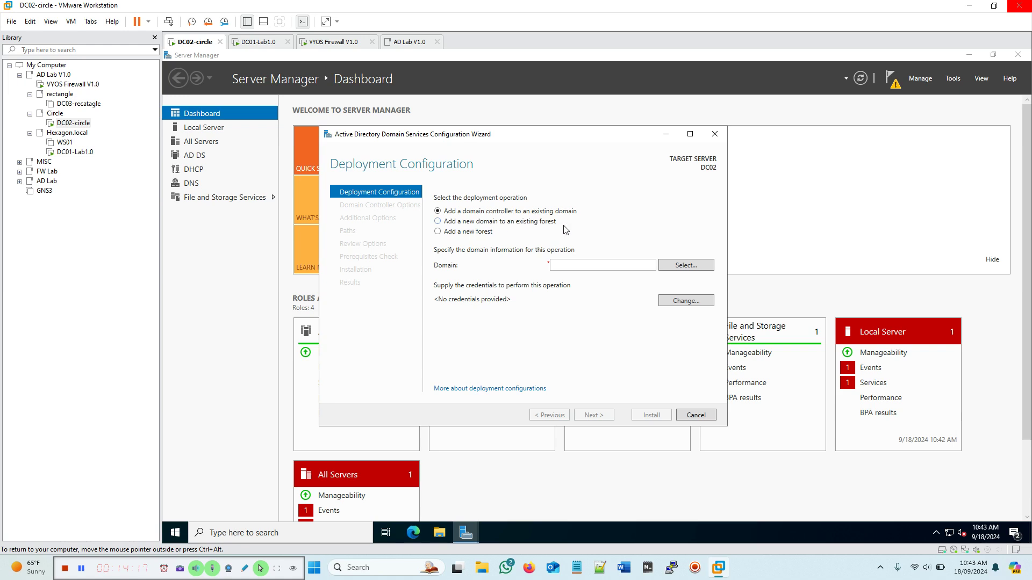
{"action": "left_click", "coordinate": [438, 221]}
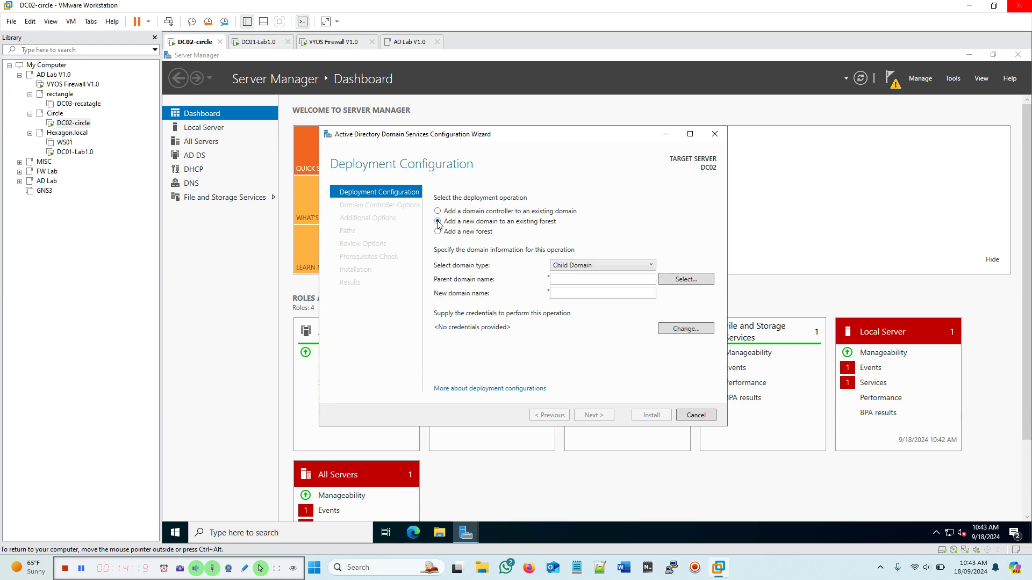
{"action": "left_click", "coordinate": [563, 280]}
{"action": "type", "text": "hexagon.local"}
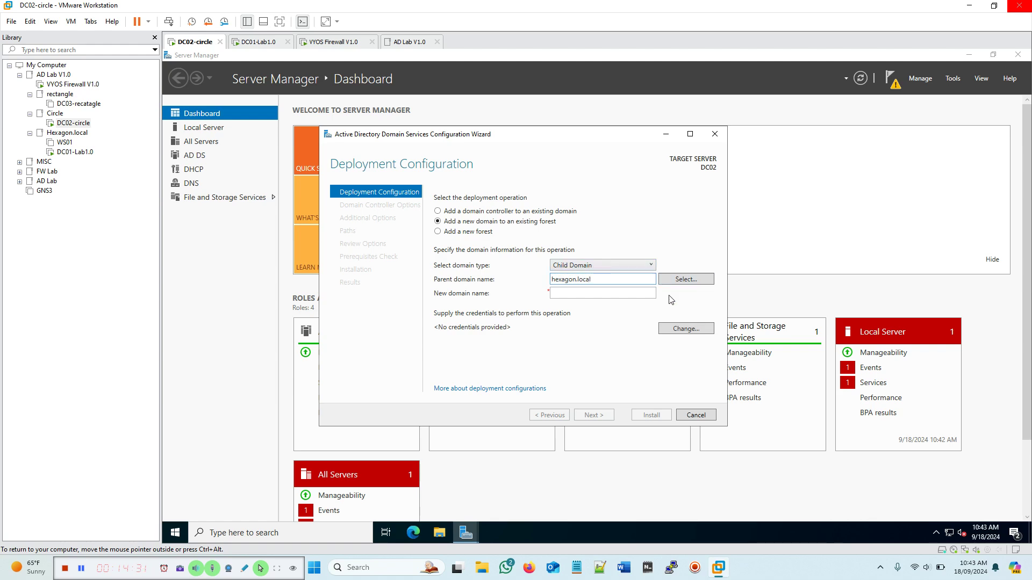
{"action": "left_click", "coordinate": [570, 294]}
{"action": "type", "text": "cir"}
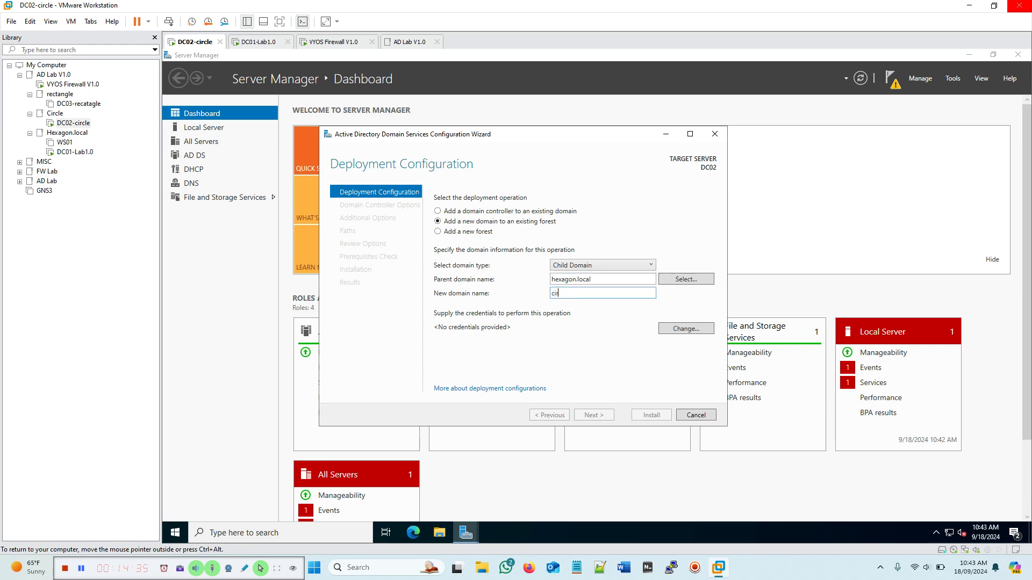
{"action": "type", "text": "cle"}
{"action": "left_click", "coordinate": [696, 328]}
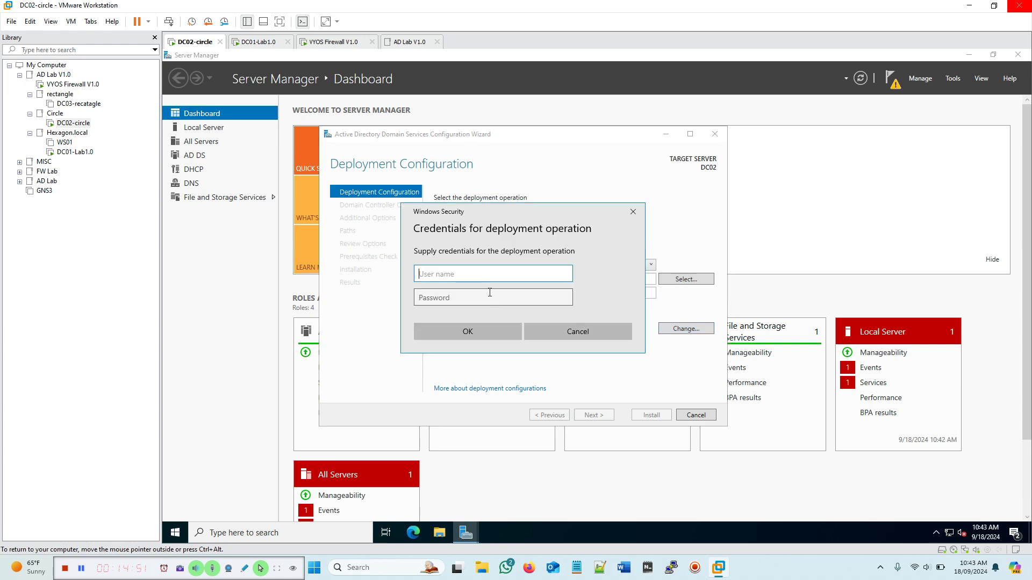
Step: Enter the hexagon.local domain administrator user name and password and confirm them
{"action": "type", "text": "hexagon\\administrator@hexagon.local"}
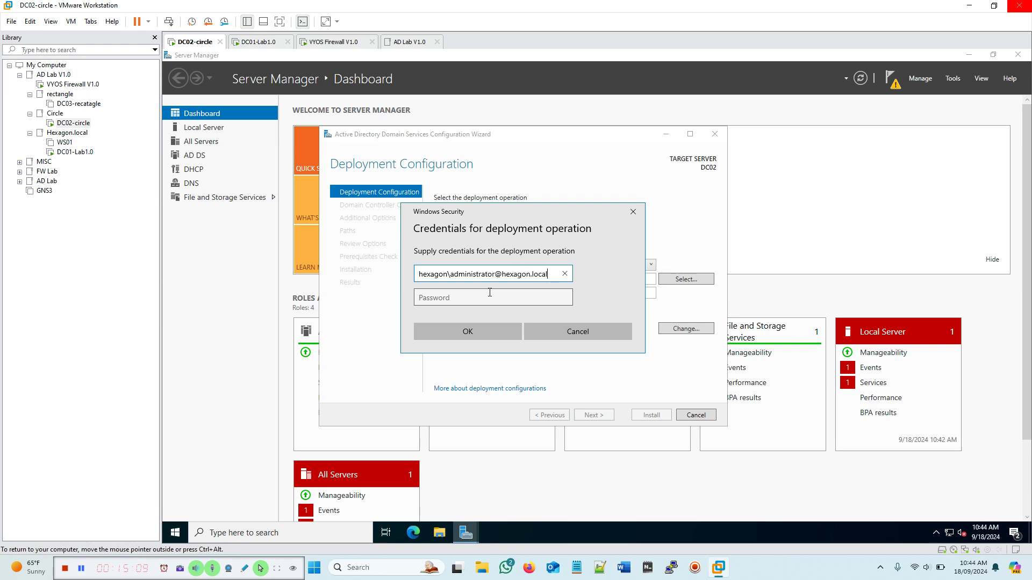
{"action": "left_click", "coordinate": [449, 298]}
{"action": "type", "text": "••••••••••••"}
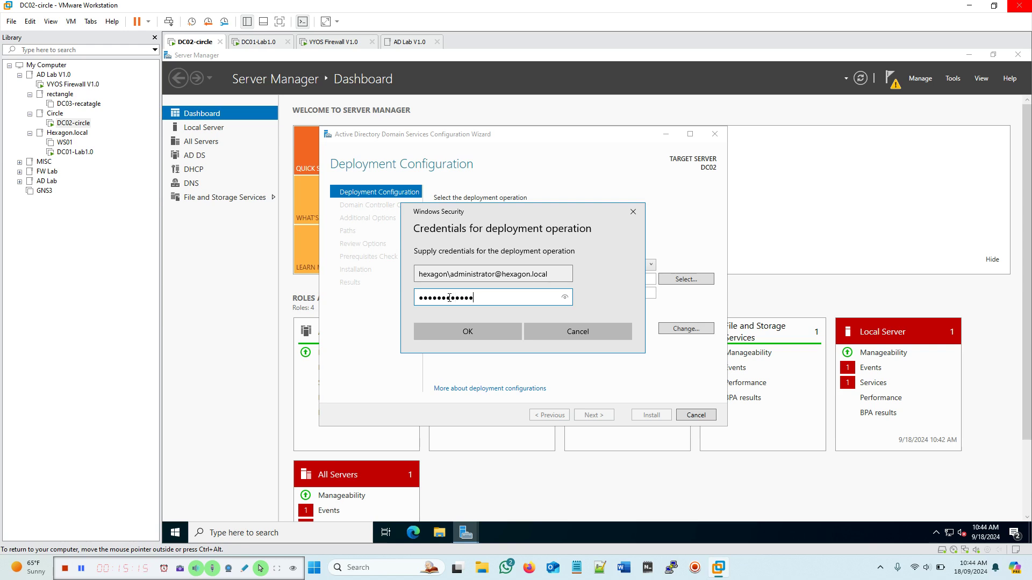
{"action": "left_click", "coordinate": [491, 331]}
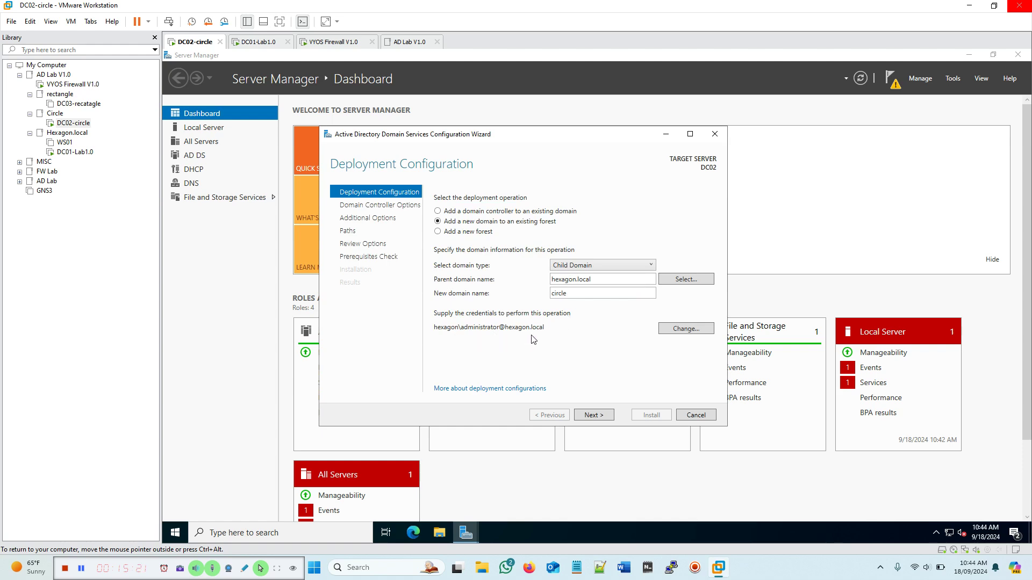
Step: Validate the deployment settings, retrying after the credential fix, to reach Domain Controller Options
{"action": "left_click", "coordinate": [600, 418]}
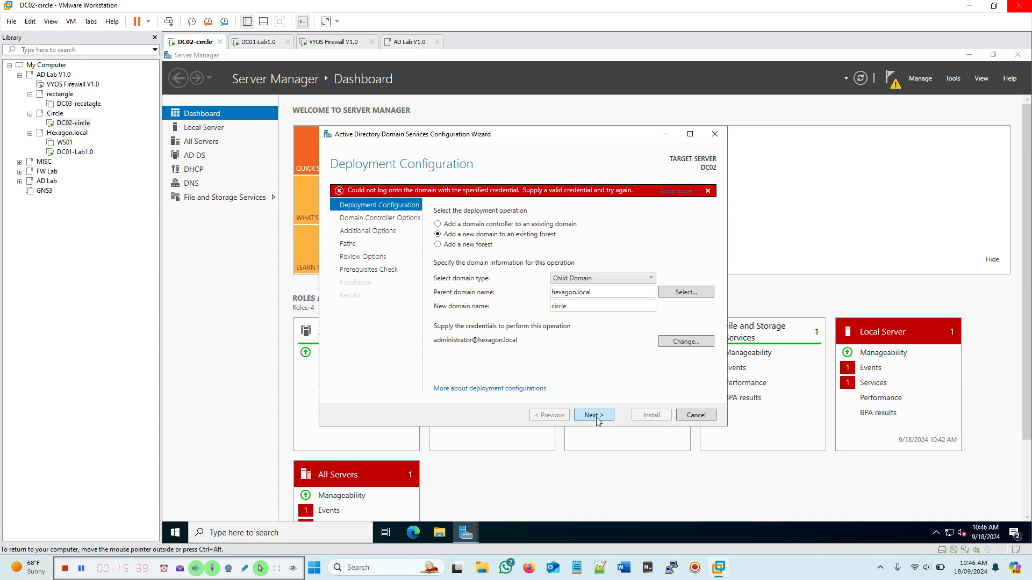
{"action": "left_click", "coordinate": [593, 415]}
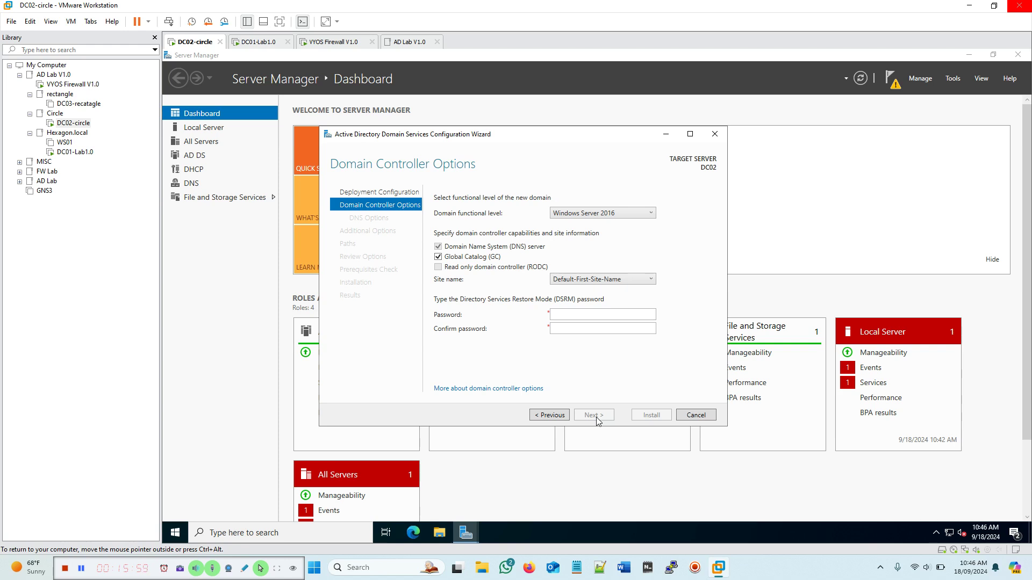
Step: Enter a matching DSRM password in both fields, fixing the first entry, and continue to DNS Options
{"action": "left_click", "coordinate": [575, 315]}
{"action": "type", "text": "Password123"}
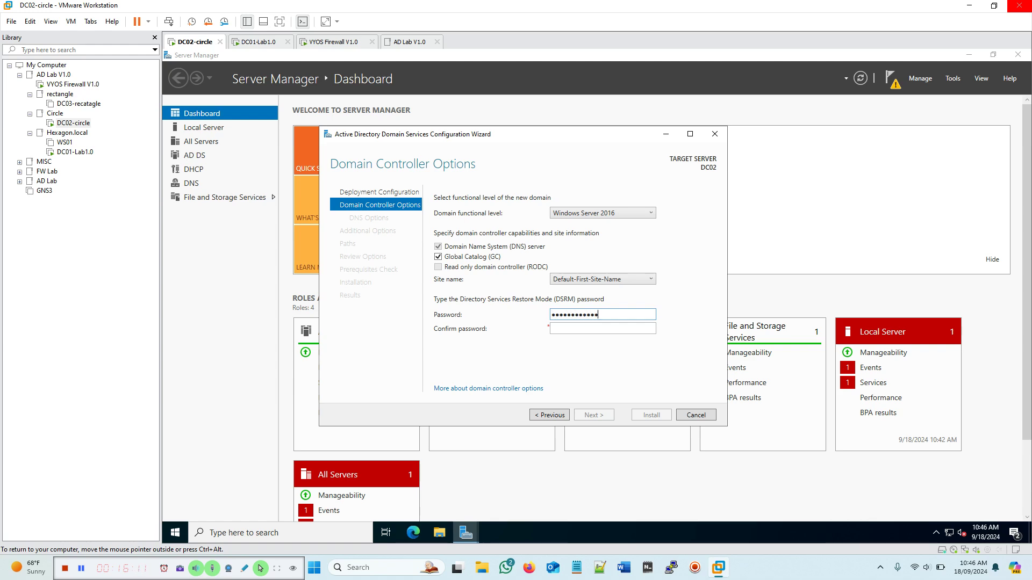
{"action": "left_click", "coordinate": [572, 331]}
{"action": "type", "text": "Password@12"}
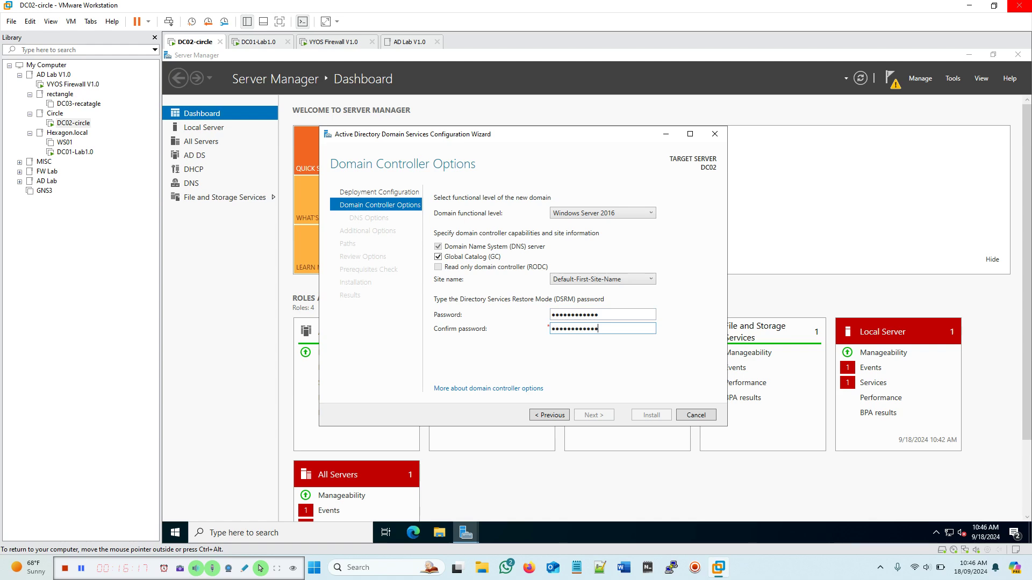
{"action": "left_click", "coordinate": [612, 317]}
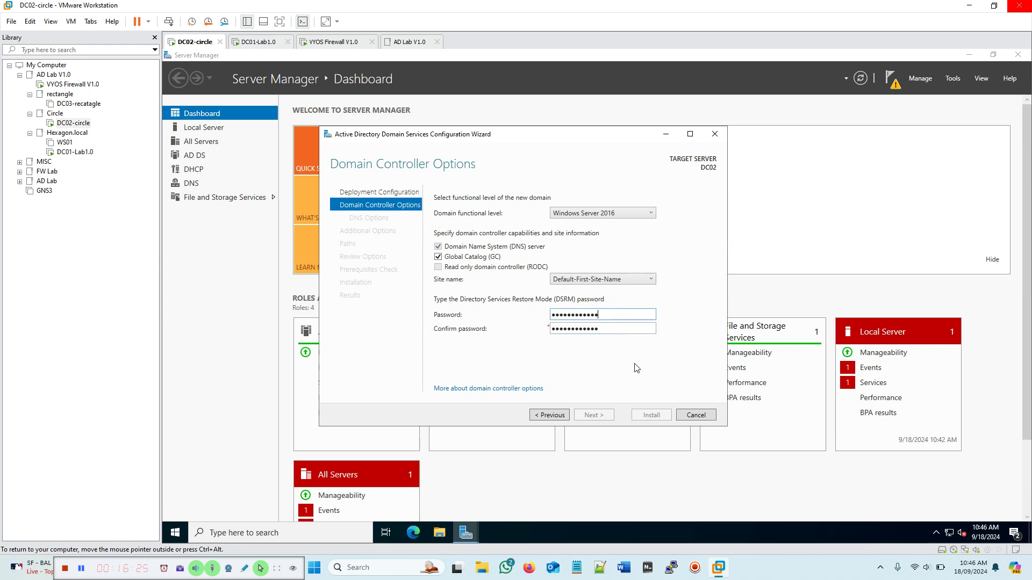
{"action": "left_click_drag", "start_coordinate": [609, 316], "coordinate": [518, 317]}
{"action": "type", "text": "••••••••••••"}
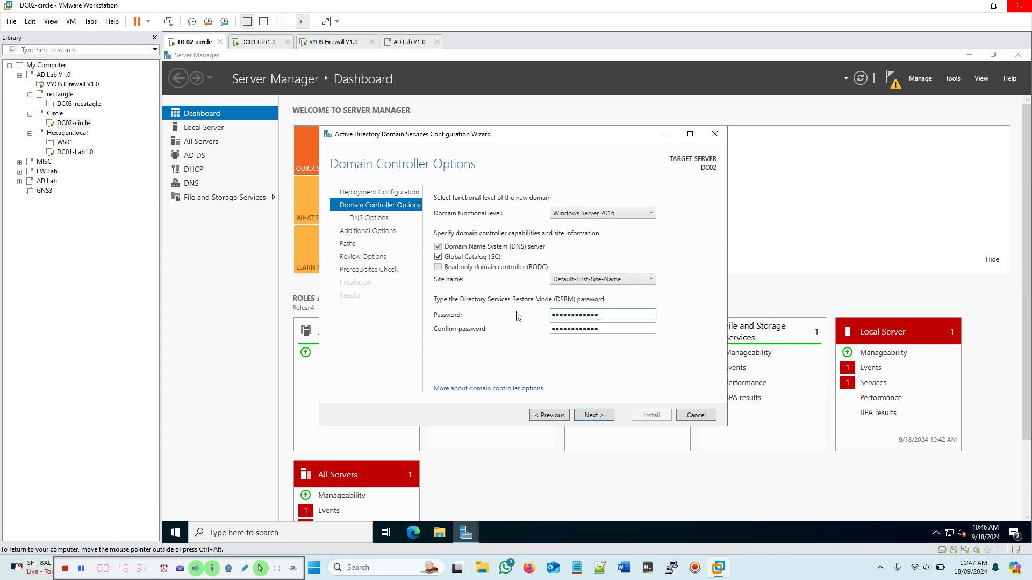
{"action": "left_click", "coordinate": [598, 418]}
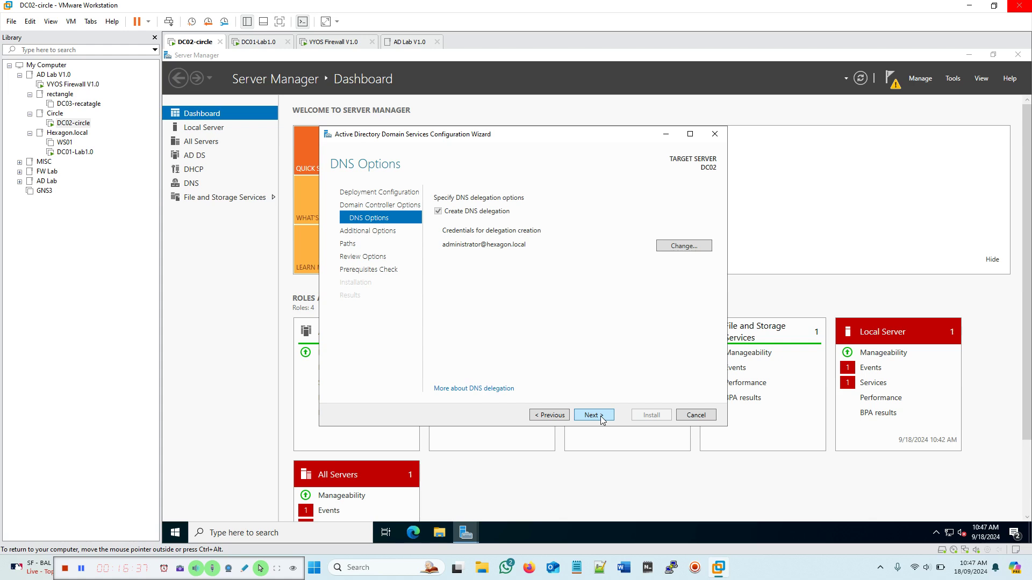
Step: Keep DNS delegation, the CIRCLE NetBIOS name and the default folders, then install after prerequisites pass
{"action": "left_click", "coordinate": [602, 419]}
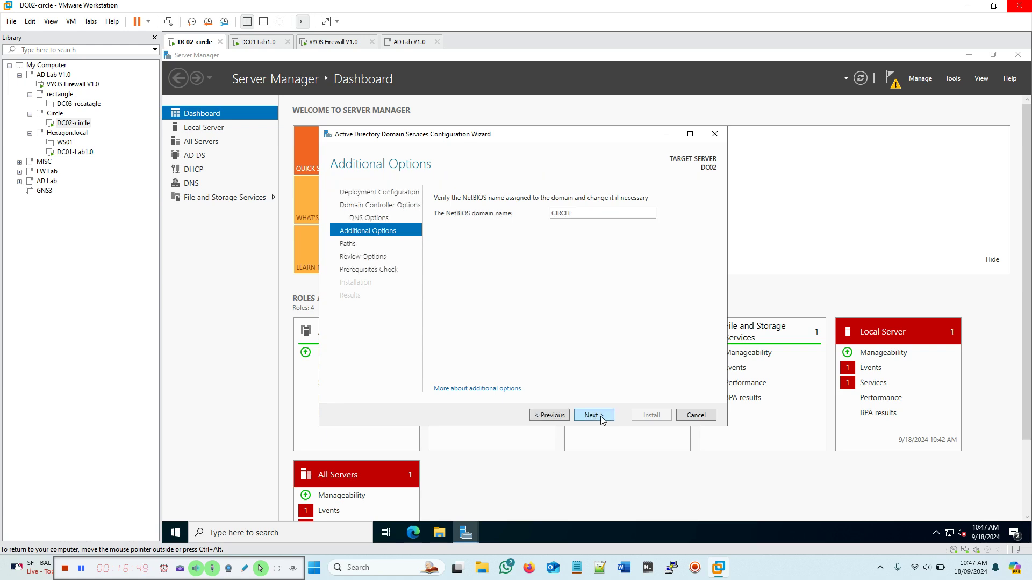
{"action": "left_click", "coordinate": [602, 421]}
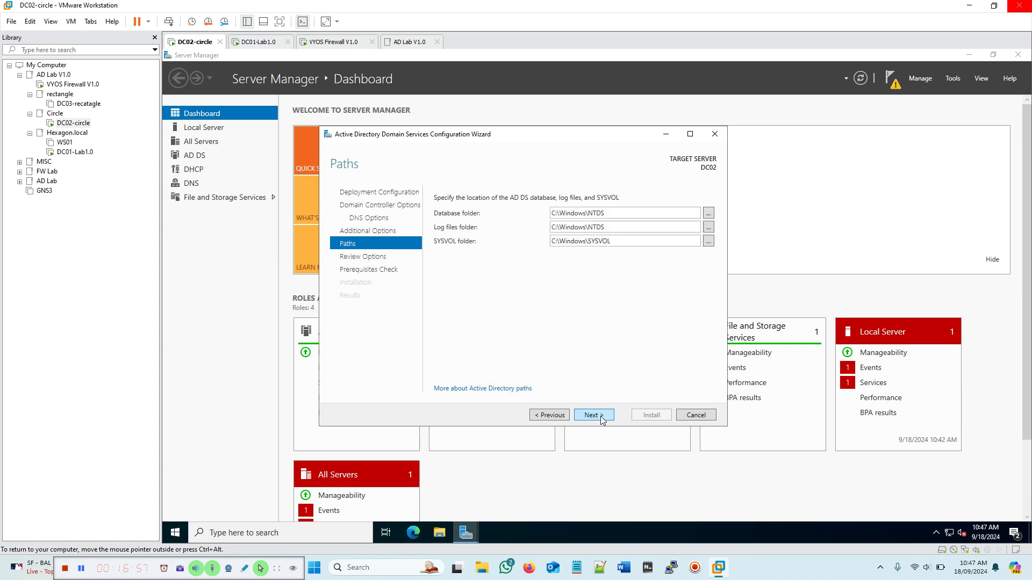
{"action": "left_click", "coordinate": [601, 417]}
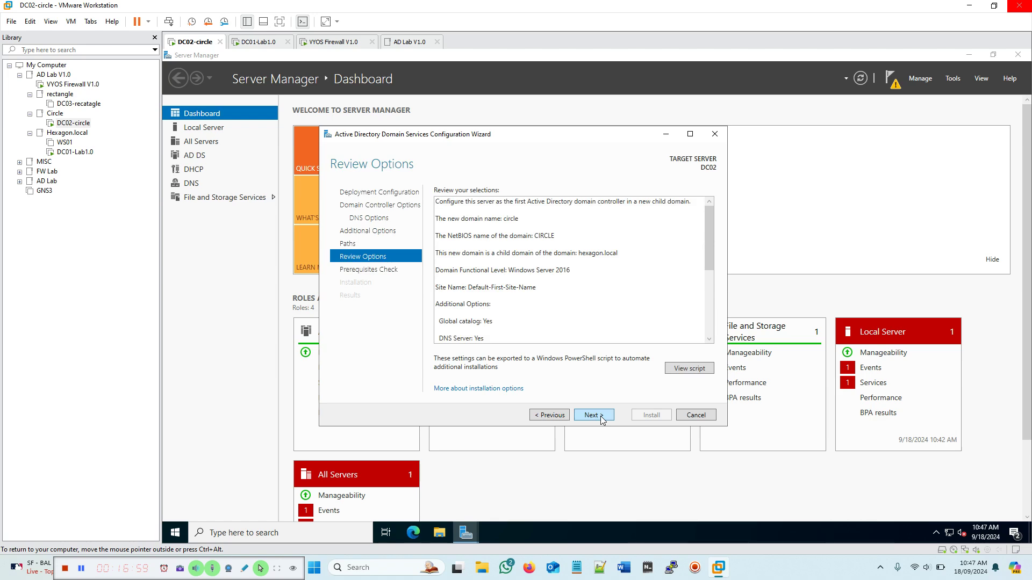
{"action": "scroll", "coordinate": [603, 276], "scroll_direction": "down", "scroll_amount": 5}
{"action": "scroll", "coordinate": [609, 282], "scroll_direction": "up", "scroll_amount": 5}
{"action": "left_click", "coordinate": [595, 417]}
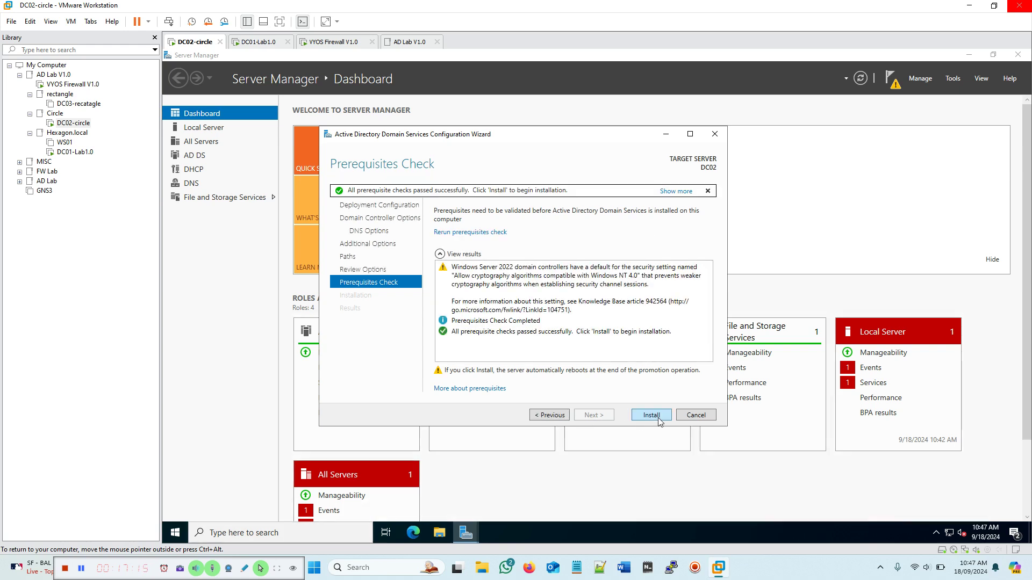
{"action": "left_click", "coordinate": [655, 421]}
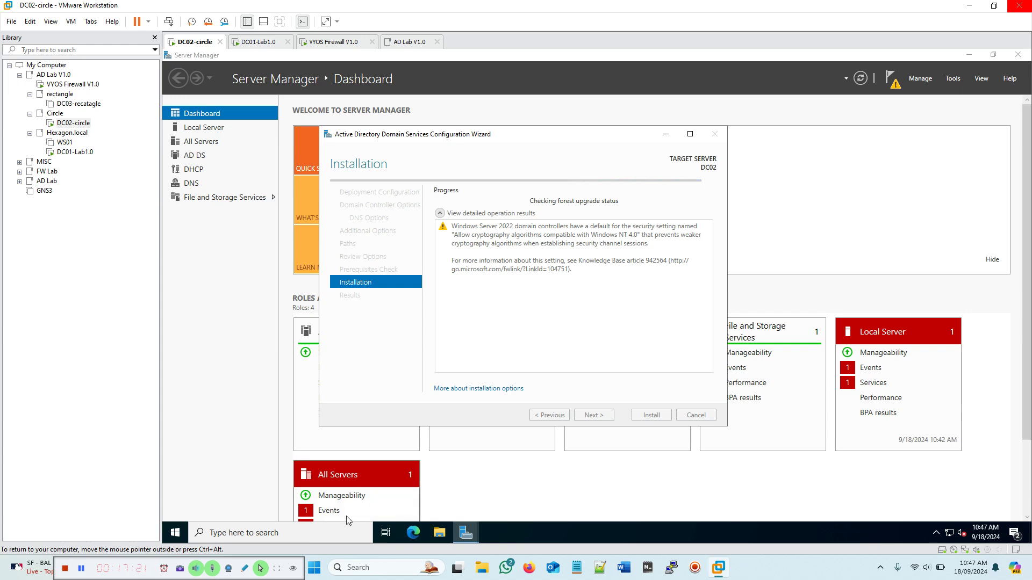
{"action": "left_click", "coordinate": [325, 532]}
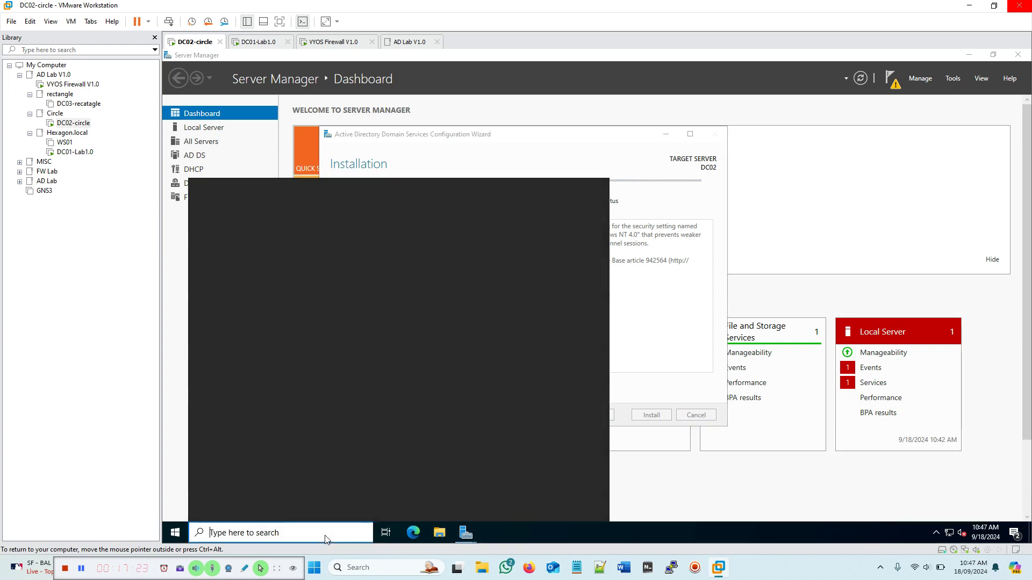
{"action": "type", "text": "notepa"}
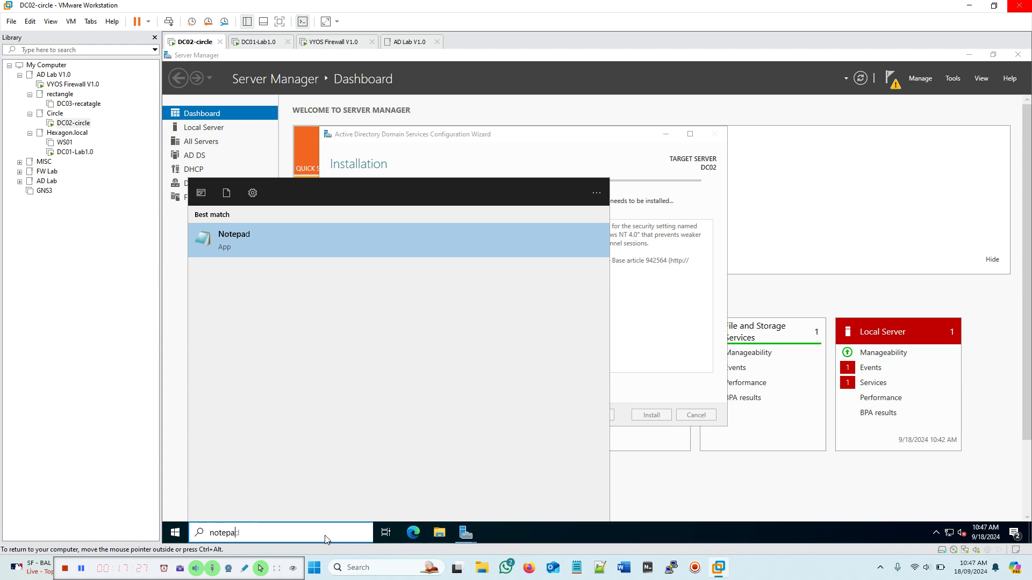
{"action": "left_click", "coordinate": [472, 237]}
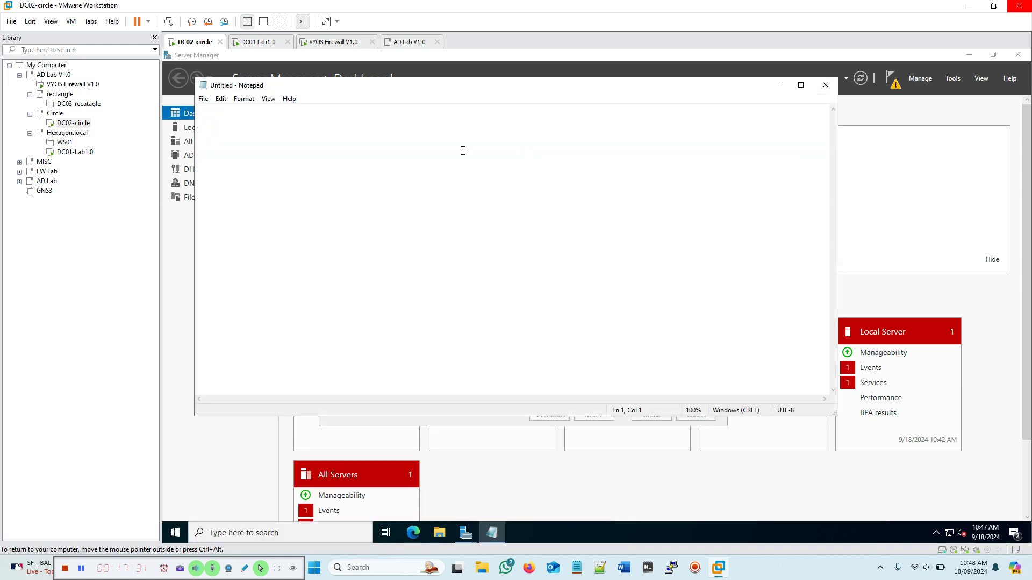
{"action": "type", "text": "administrator@hexagon"}
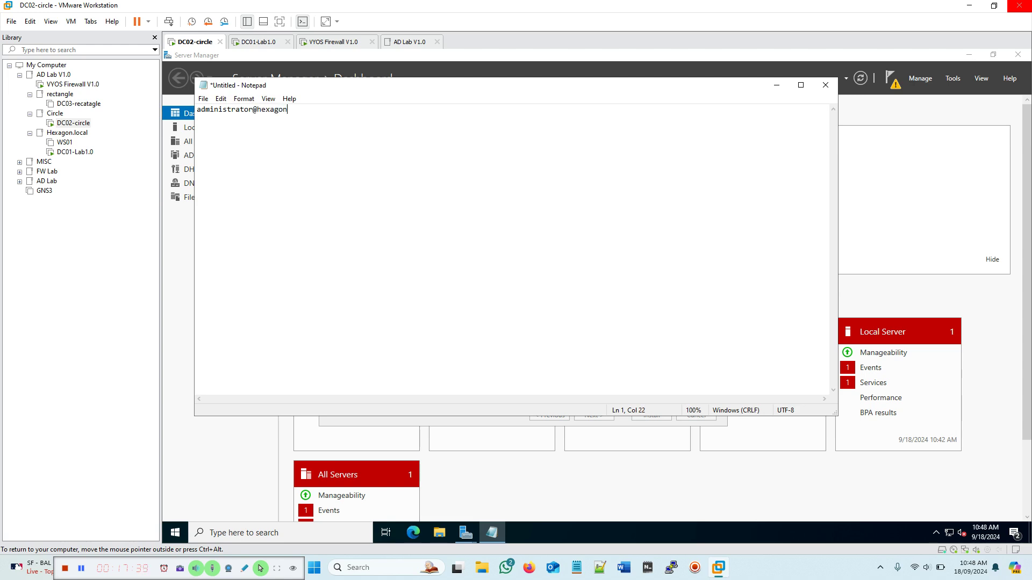
{"action": "type", "text": ".local"}
{"action": "left_click_drag", "start_coordinate": [418, 89], "coordinate": [573, 162]}
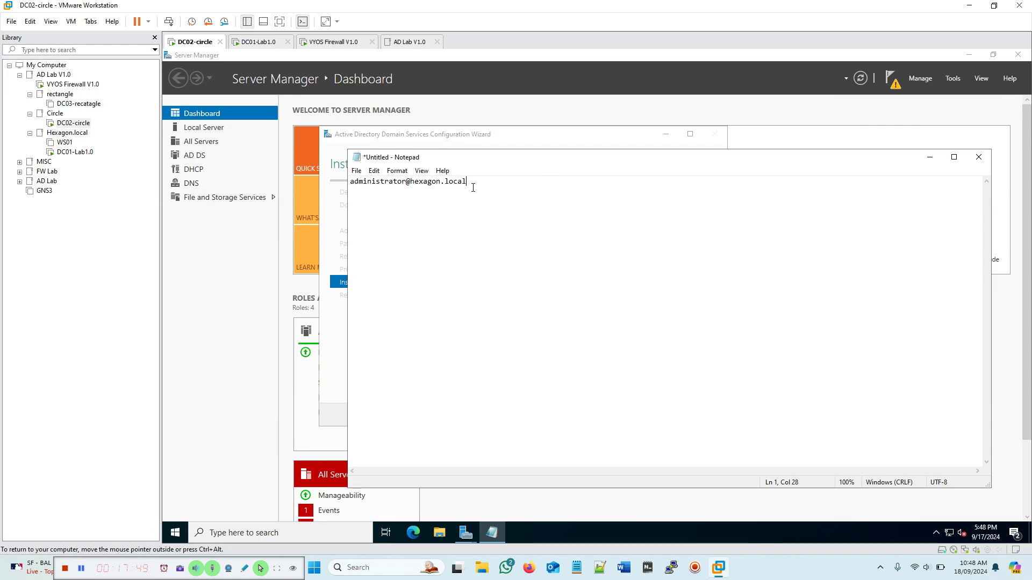
{"action": "left_click_drag", "start_coordinate": [467, 182], "coordinate": [345, 181]}
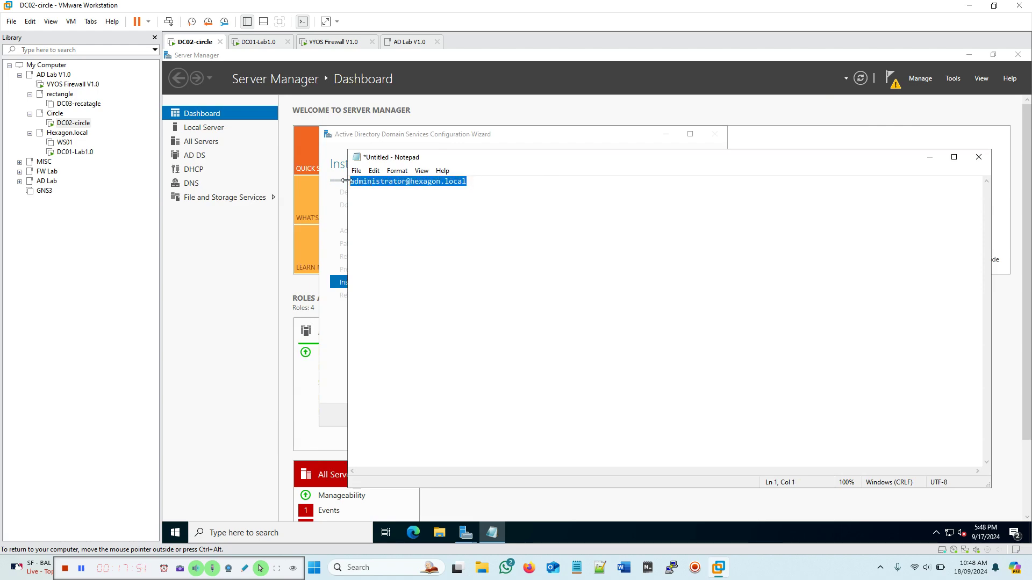
{"action": "left_click", "coordinate": [419, 182]}
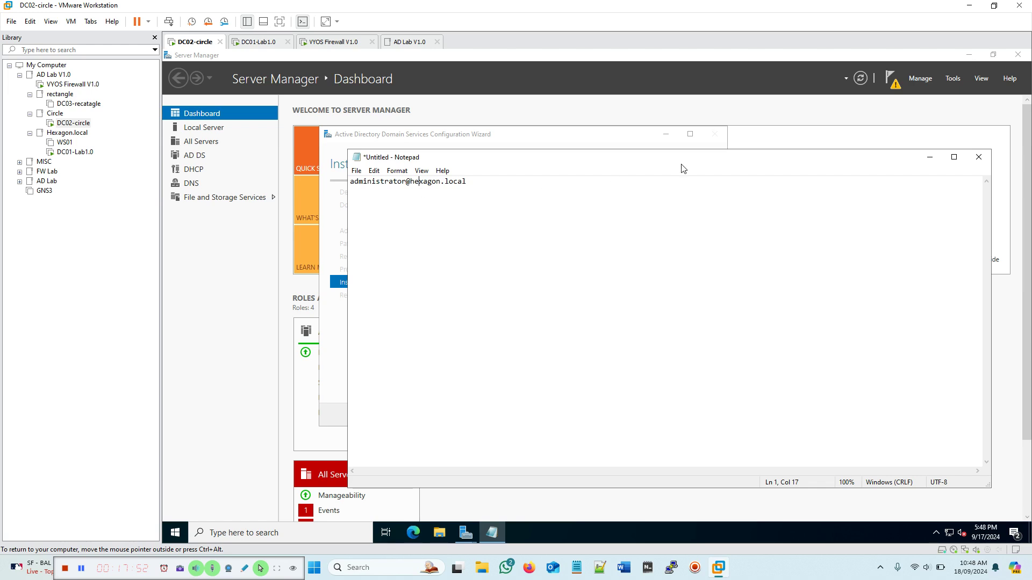
{"action": "left_click", "coordinate": [977, 157]}
{"action": "left_click", "coordinate": [611, 291]}
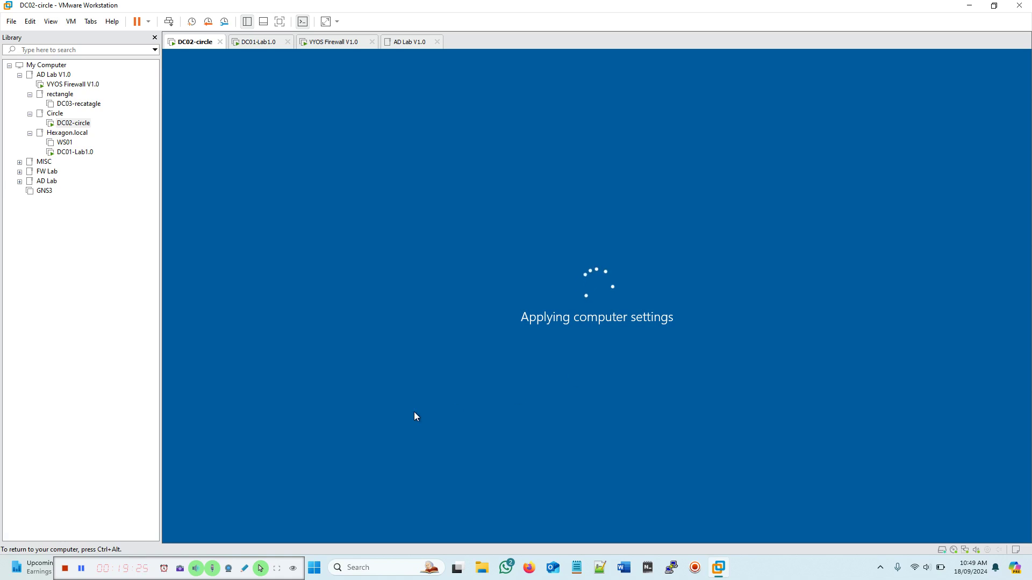
Step: Sign in to DC02 as CIRCLE\Administrator with the administrator password and allow network discoverability
{"action": "left_click", "coordinate": [82, 569]}
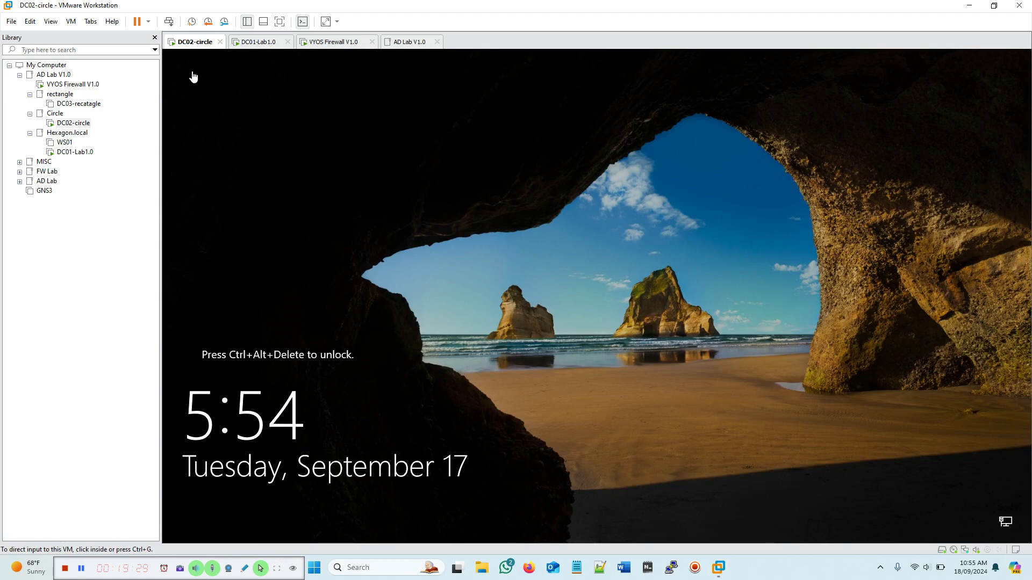
{"action": "left_click", "coordinate": [168, 21]}
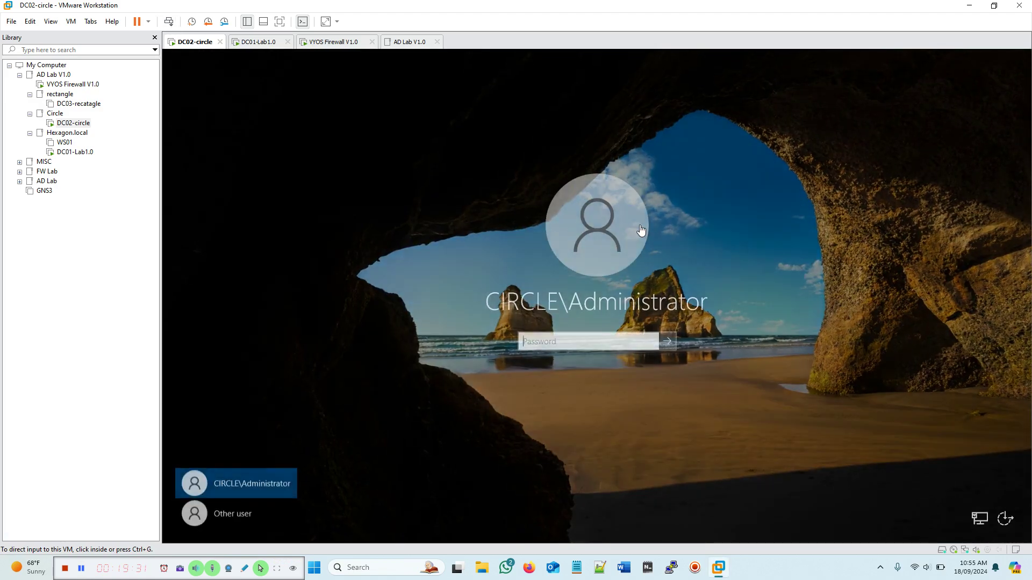
{"action": "left_click", "coordinate": [583, 346]}
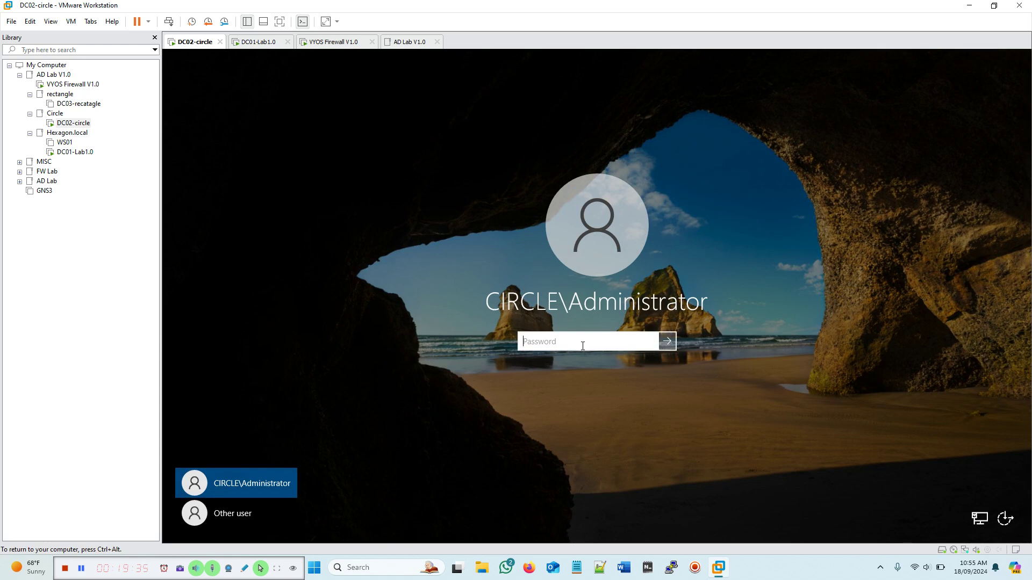
{"action": "type", "text": "************"}
{"action": "key", "text": "Return"}
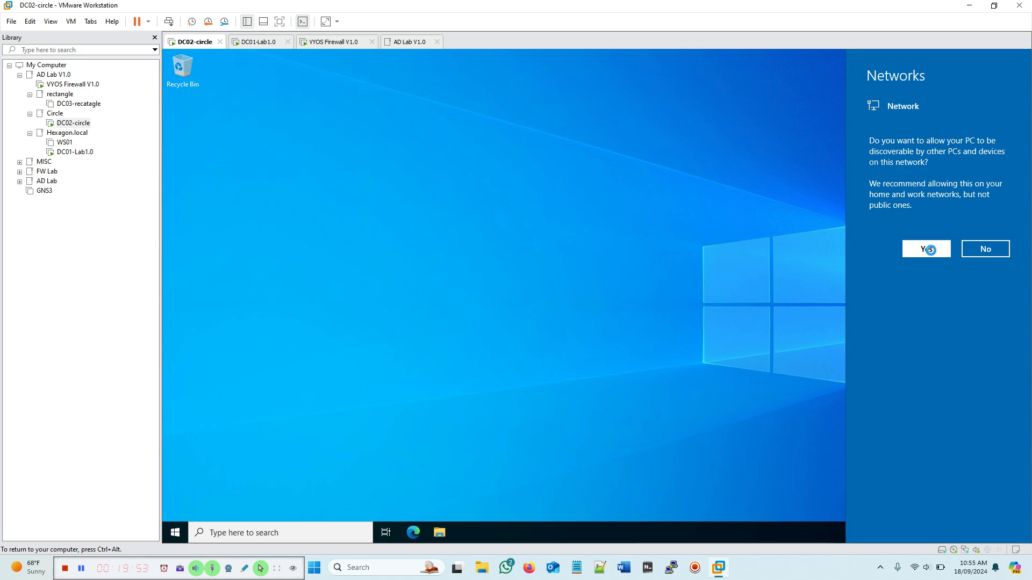
{"action": "left_click", "coordinate": [929, 251]}
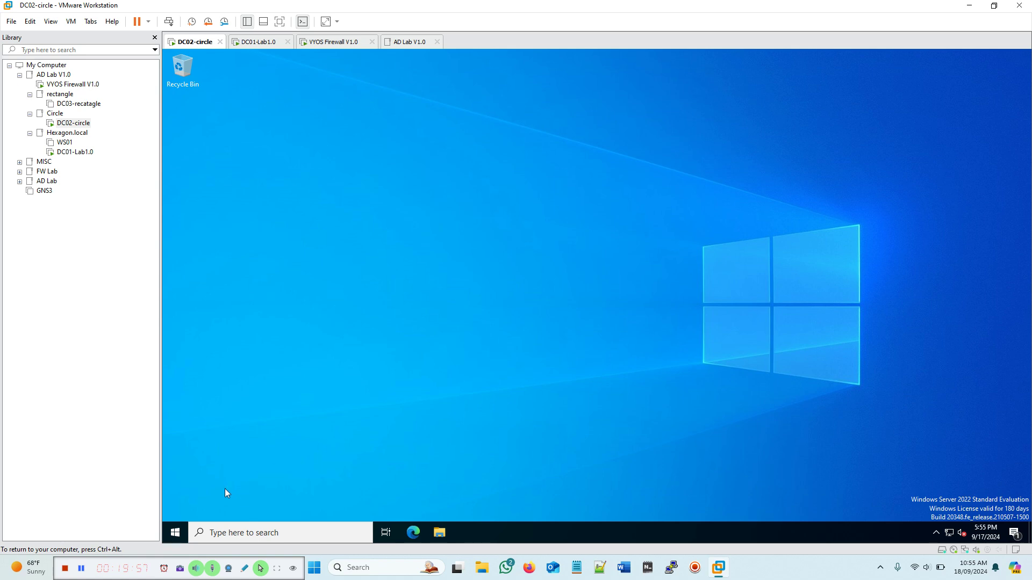
Step: Show DC02's Computer Name details via Settings > System > About, confirming full name DC02.circle.hexagon.local
{"action": "left_click", "coordinate": [182, 533]}
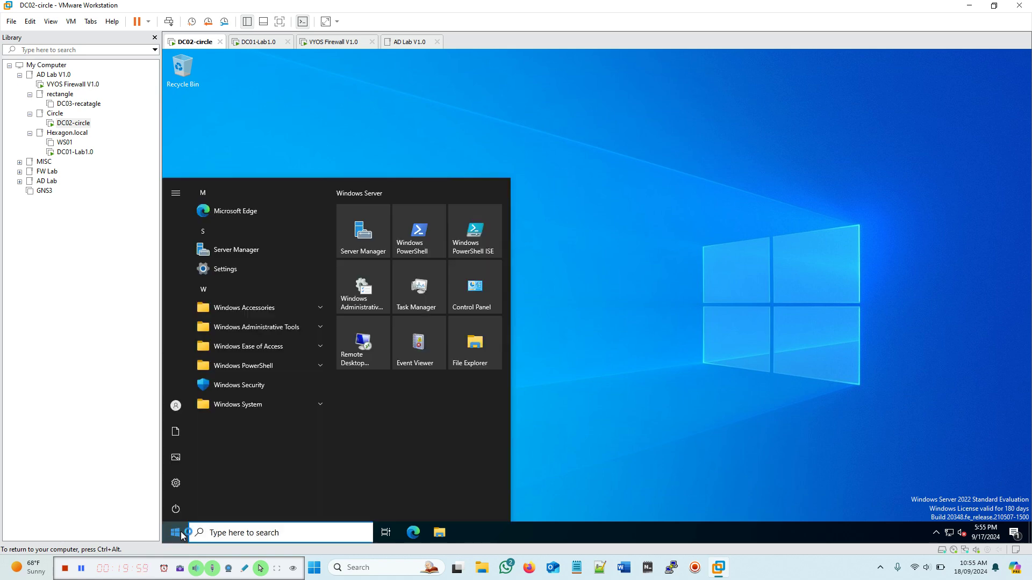
{"action": "left_click", "coordinate": [179, 483]}
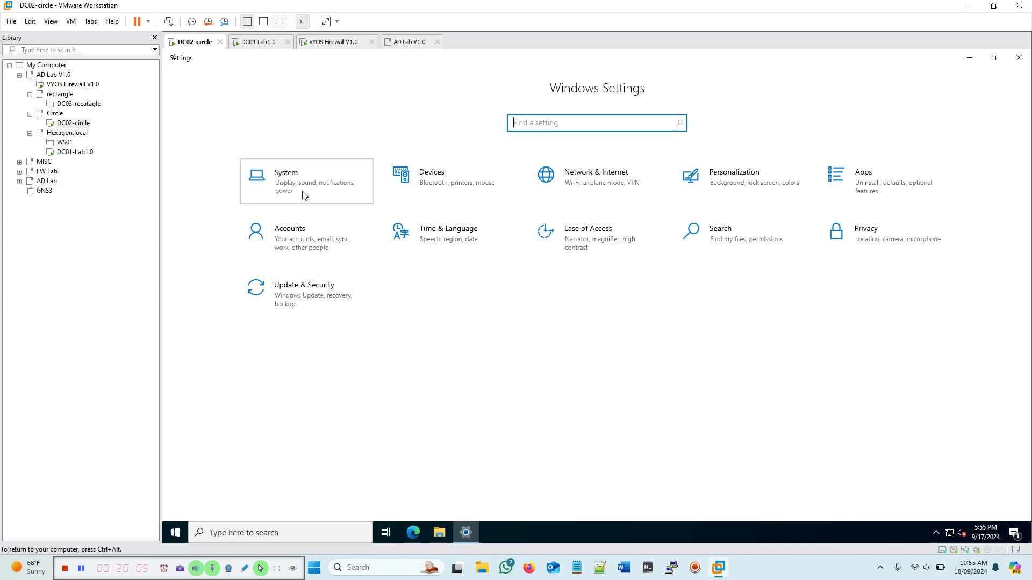
{"action": "left_click", "coordinate": [304, 194]}
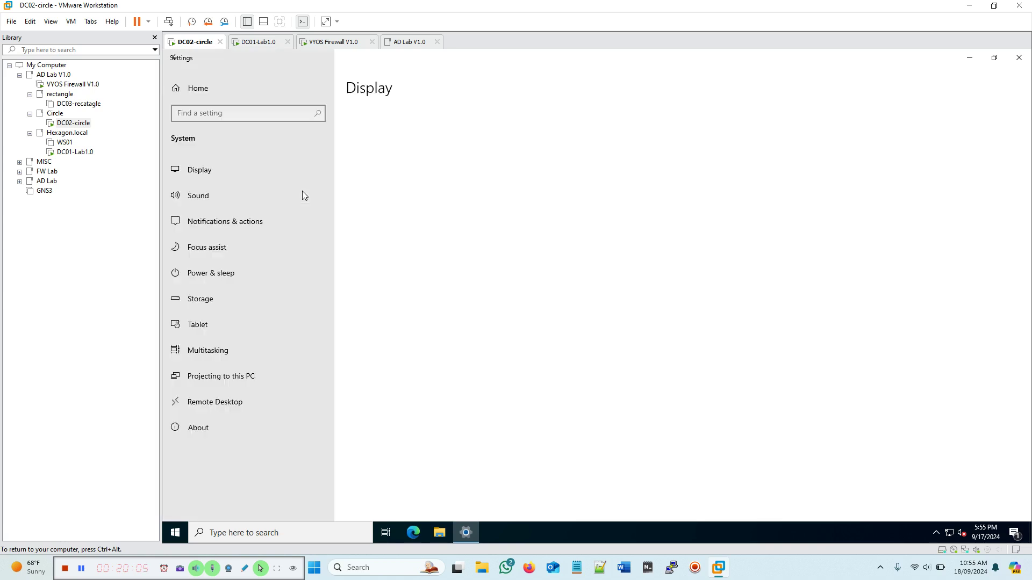
{"action": "left_click", "coordinate": [204, 432]}
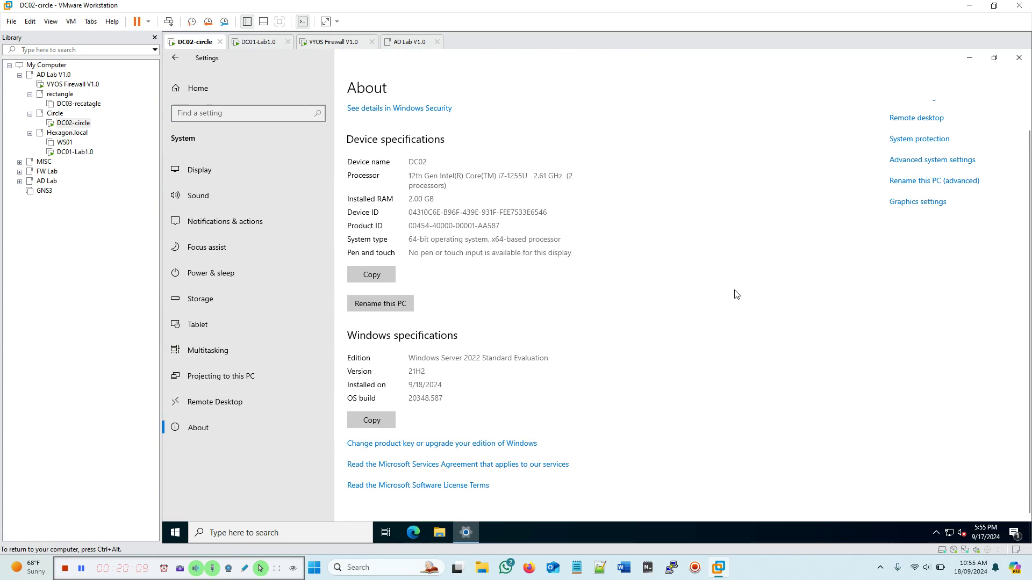
{"action": "left_click", "coordinate": [907, 162]}
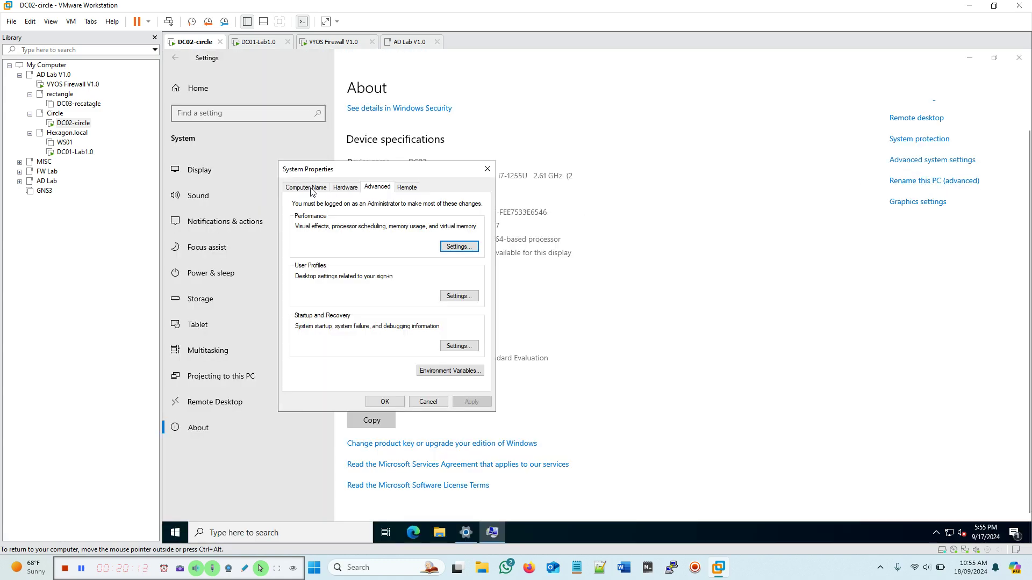
{"action": "left_click", "coordinate": [310, 192]}
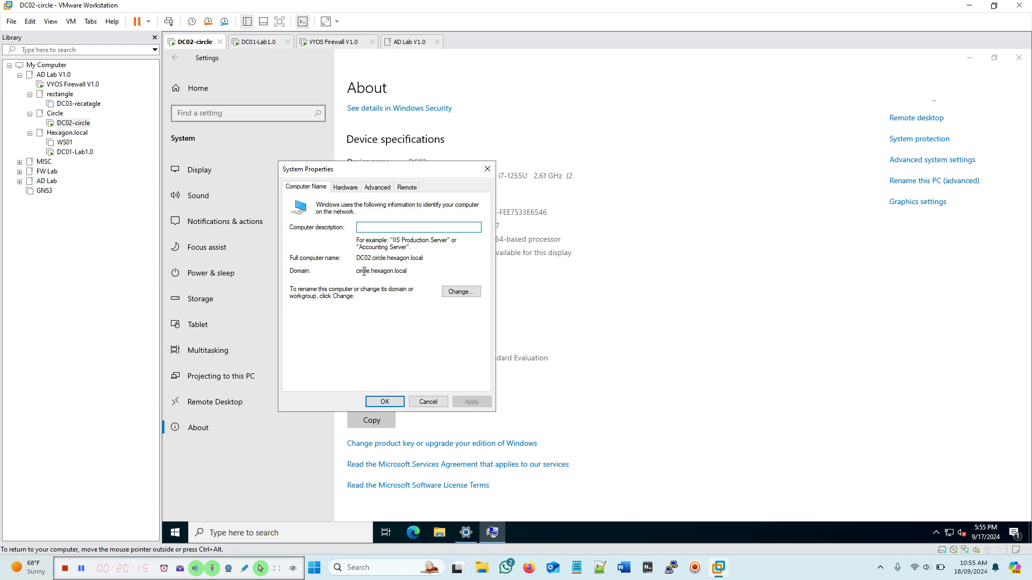
{"action": "left_click_drag", "start_coordinate": [358, 258], "coordinate": [428, 259]}
{"action": "left_click", "coordinate": [429, 260]}
Step: Close System Properties and the Settings window on DC02
{"action": "left_click", "coordinate": [428, 402]}
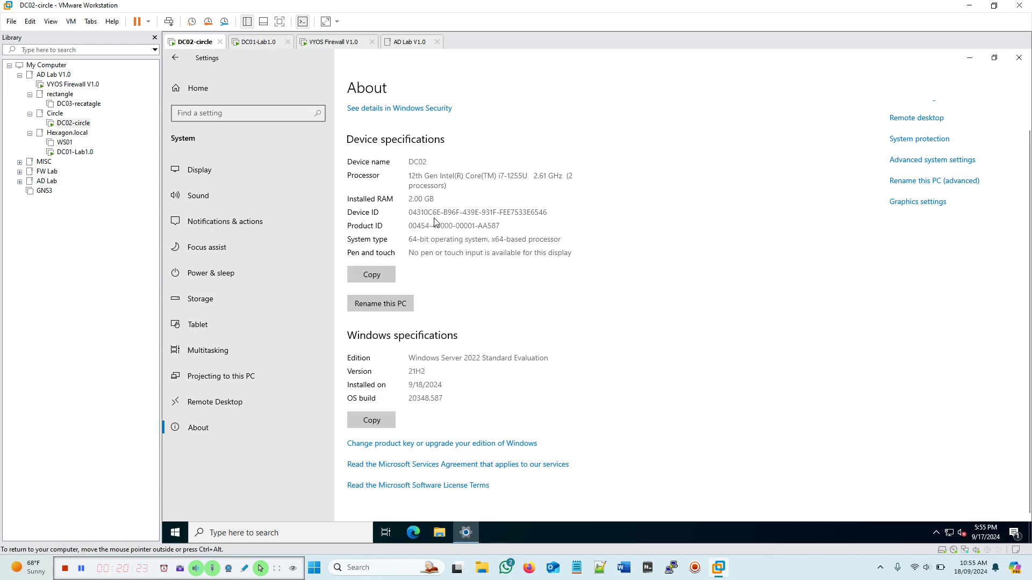
{"action": "left_click", "coordinate": [1017, 59]}
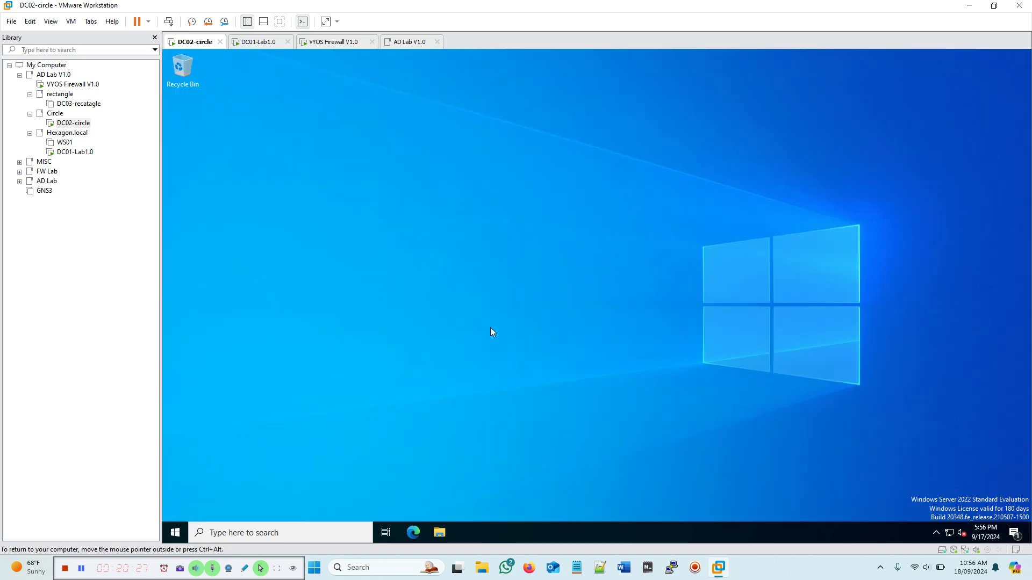